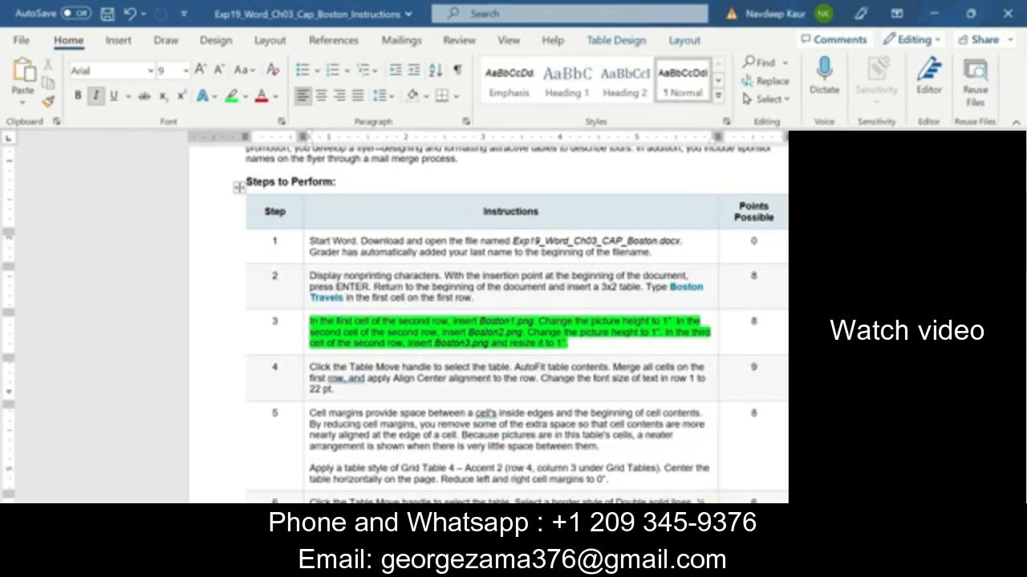
In the instructions document, remove the highlight from step 3 and highlight the step 4 text in bright green.
drag(568, 343, 310, 320)
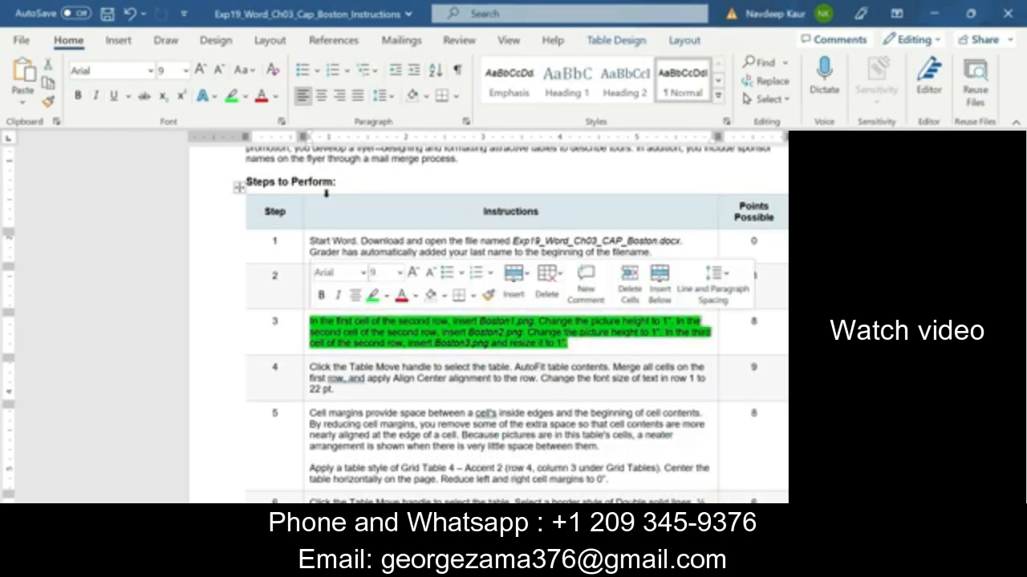
click(231, 96)
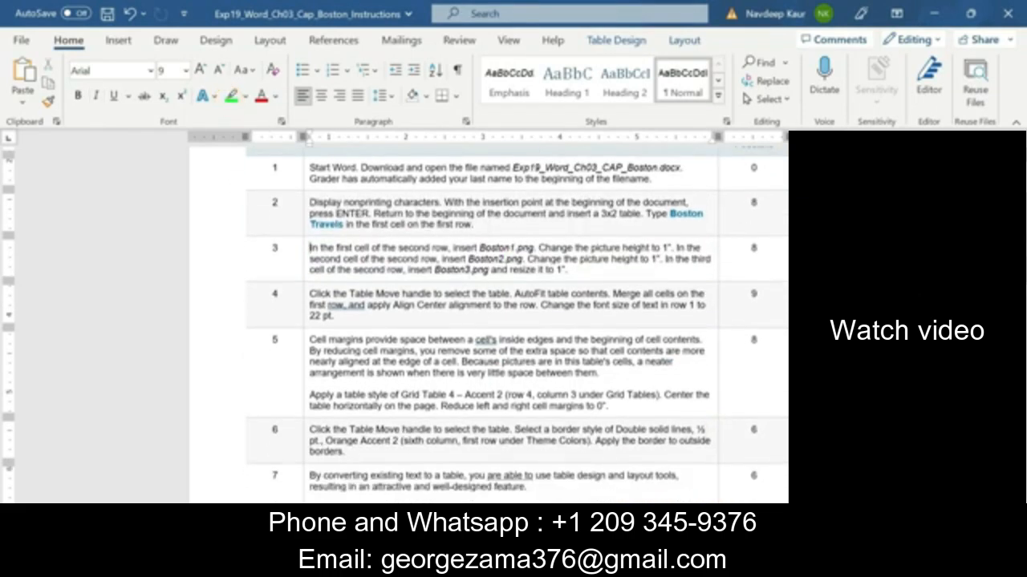
scroll(513, 321, down, 2)
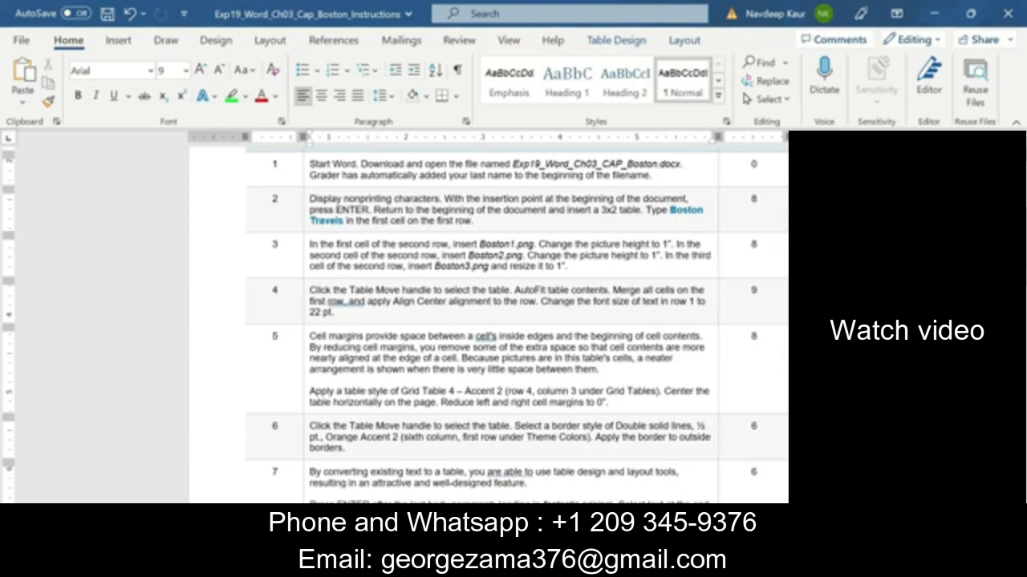
triple_click(340, 313)
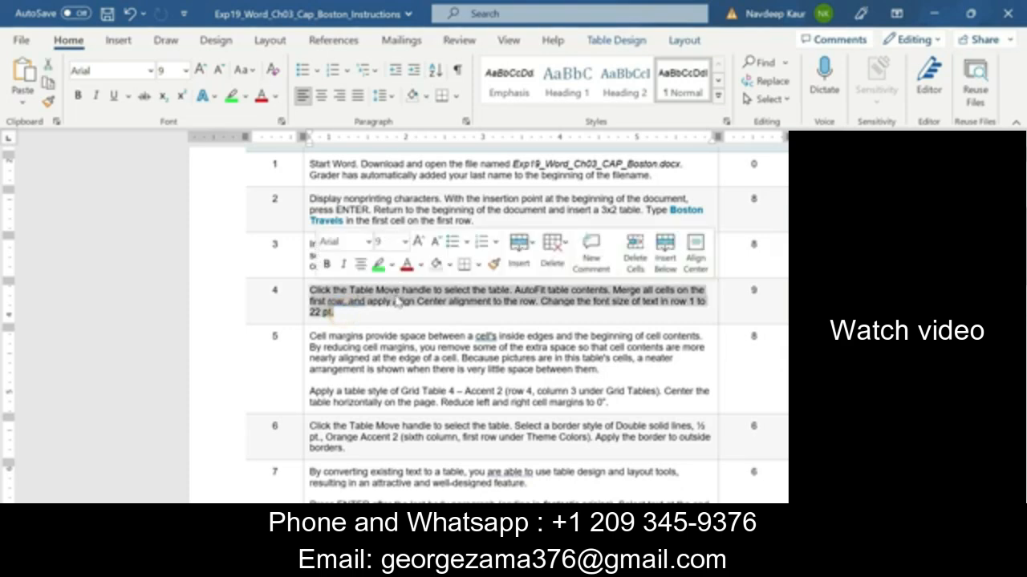
click(375, 263)
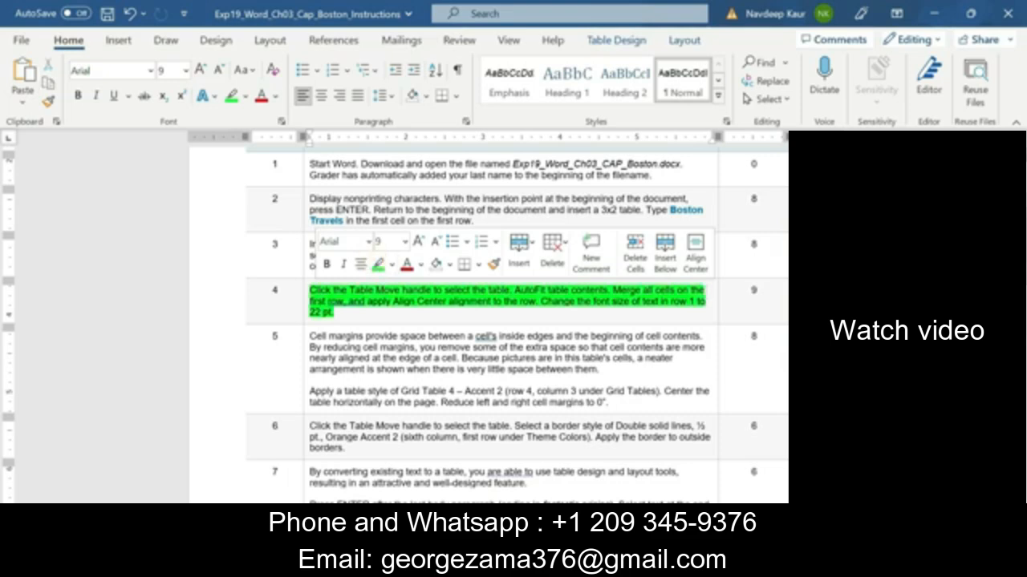
Switch to the Exp19_Word_Ch03_CAP_Boston document and AutoFit the whole Boston Travels table to its contents.
drag(508, 290, 608, 290)
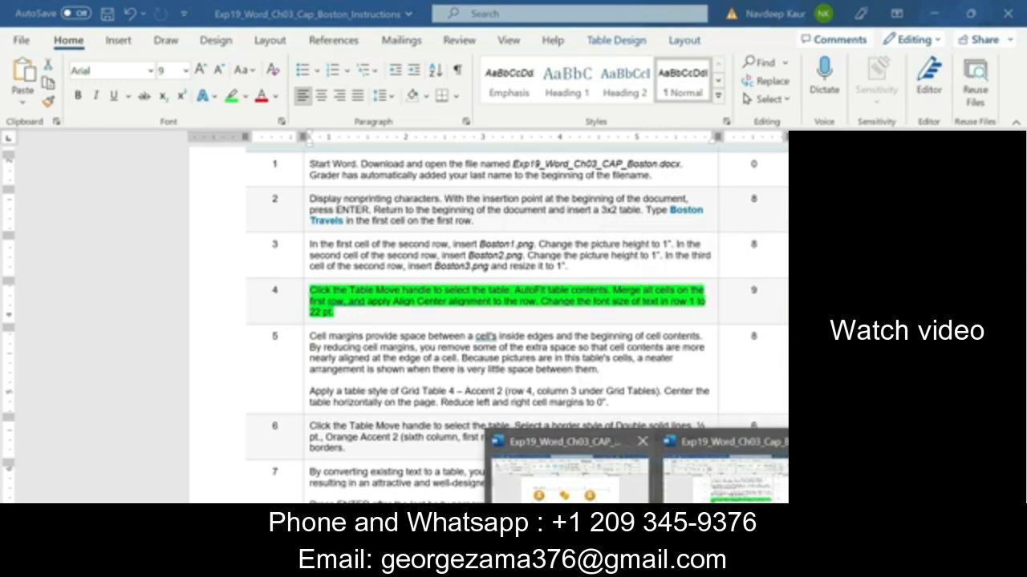
click(569, 465)
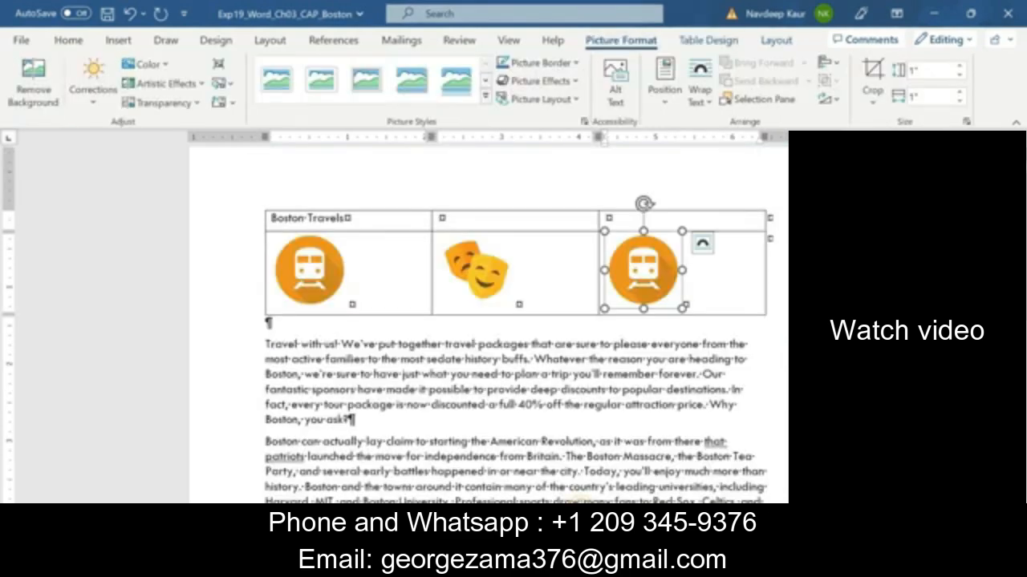
click(257, 204)
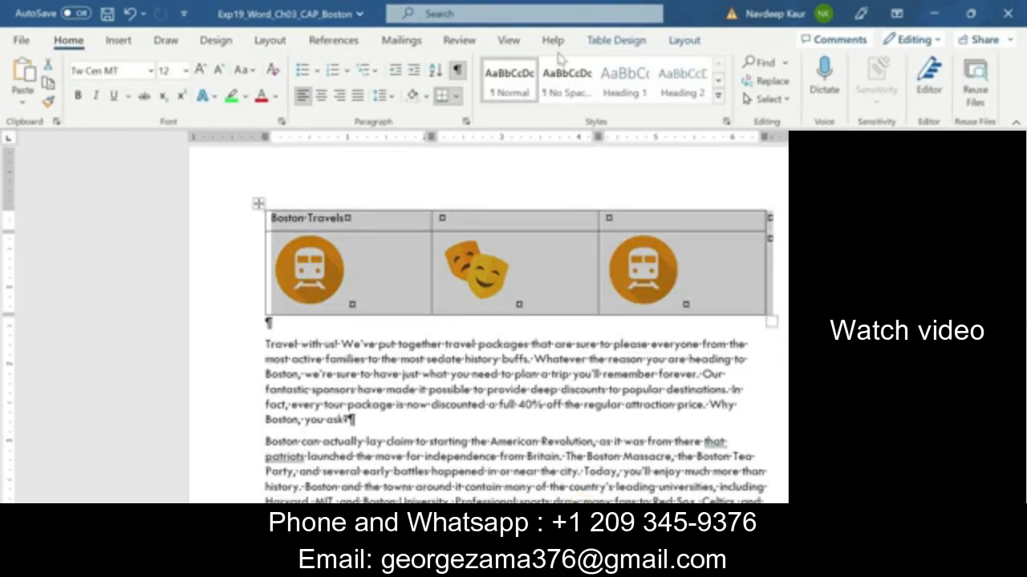
click(640, 42)
click(678, 42)
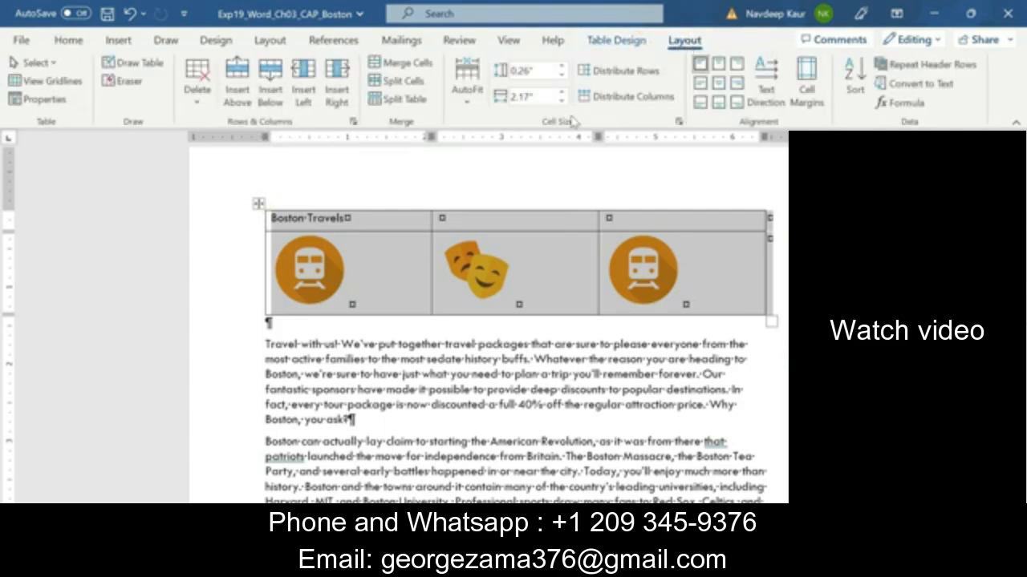
click(472, 104)
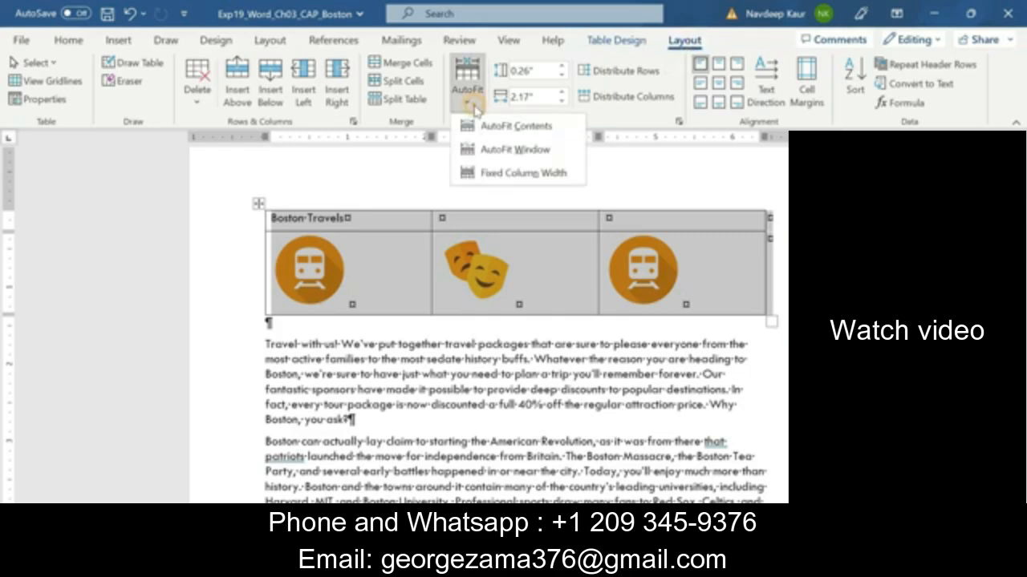
click(529, 129)
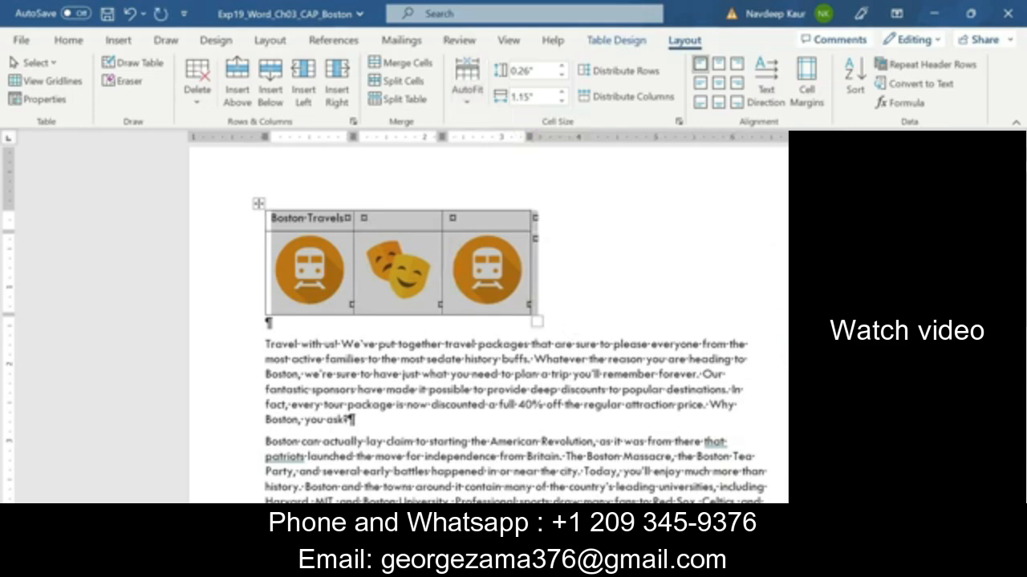
Check the merge instruction in step 4, then merge all first-row cells of the Boston Travels table and apply Align Center.
click(722, 465)
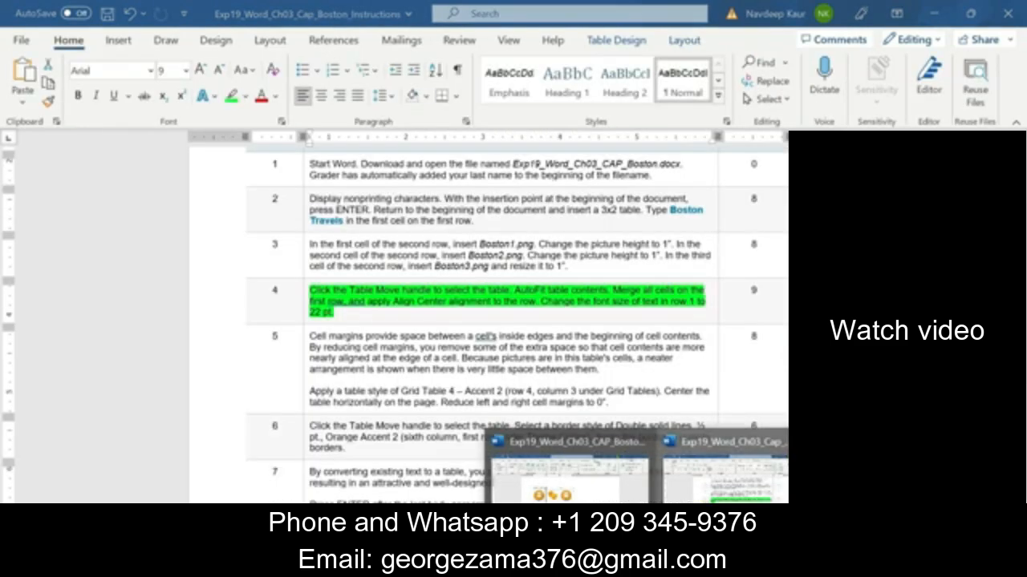
drag(609, 289, 536, 301)
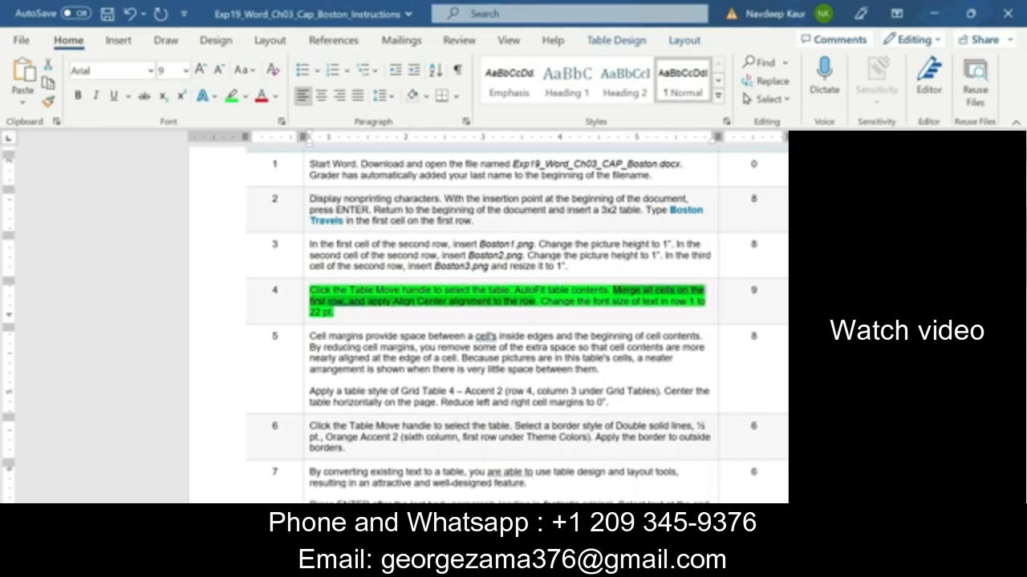
click(656, 565)
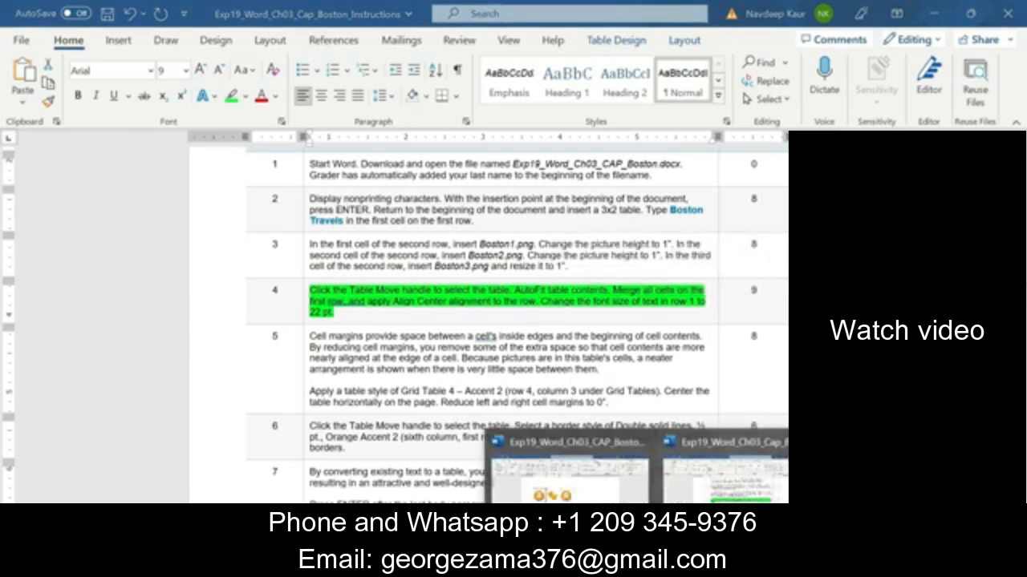
click(586, 493)
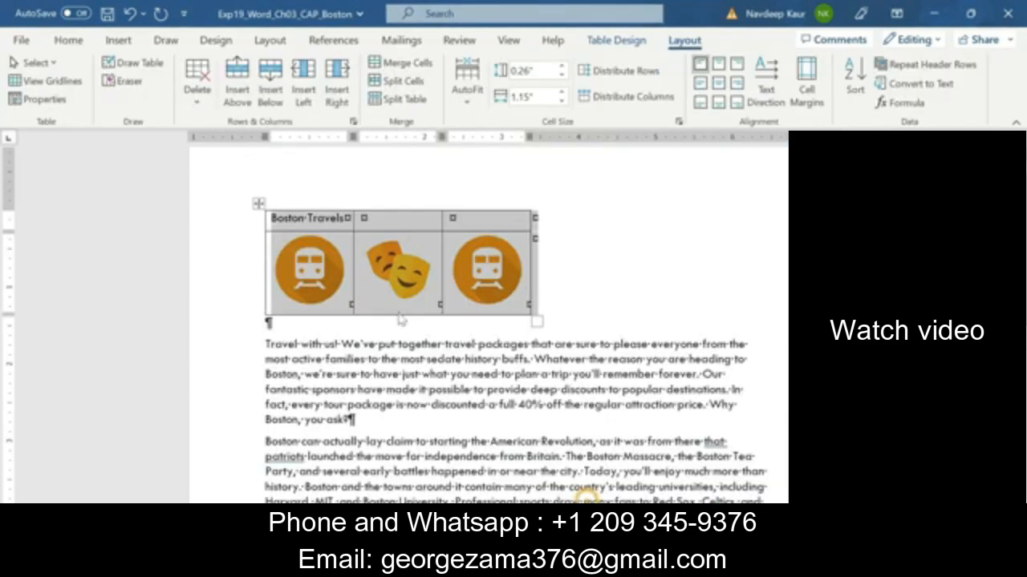
click(327, 226)
drag(327, 218, 468, 210)
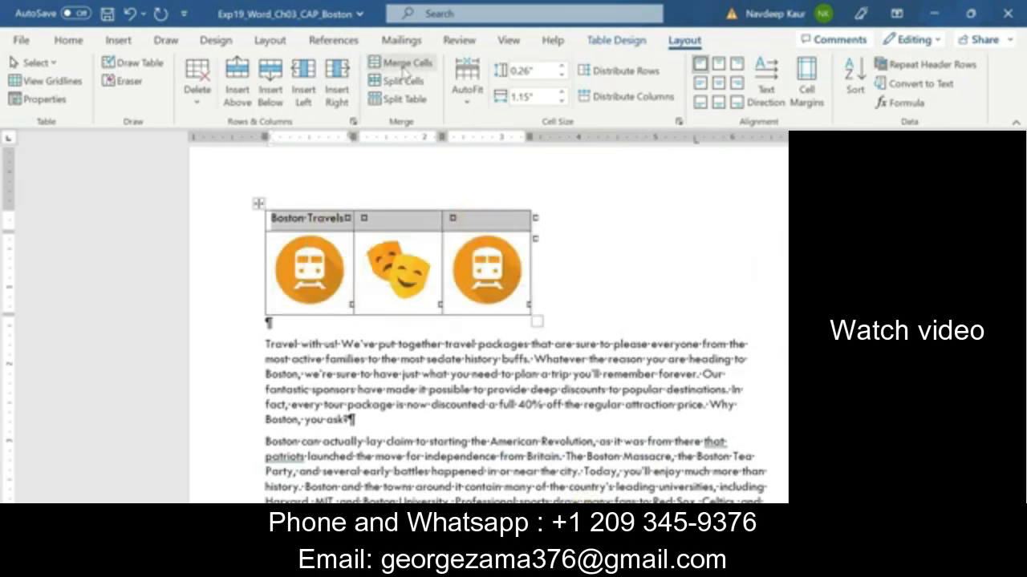
click(405, 70)
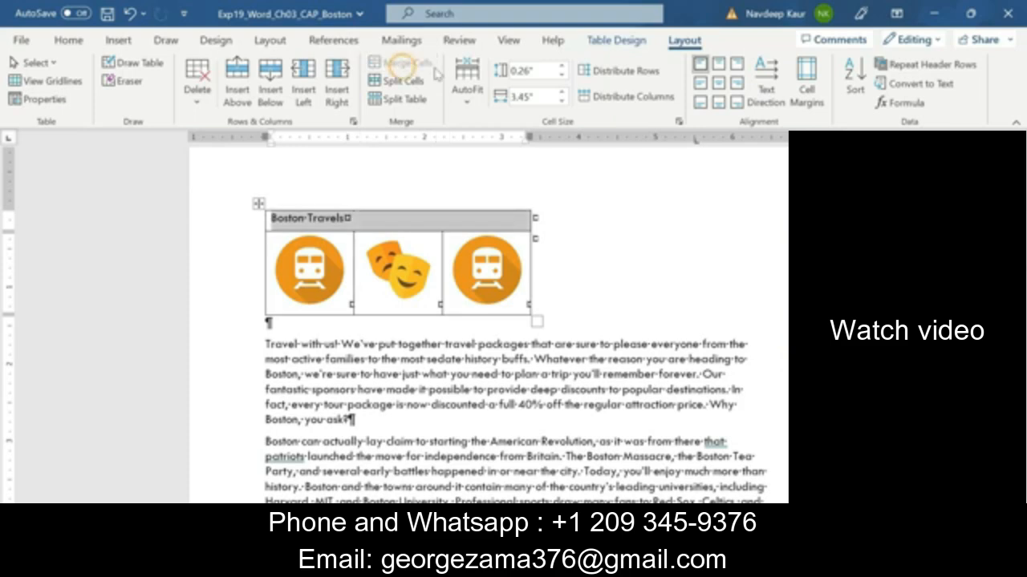
click(717, 83)
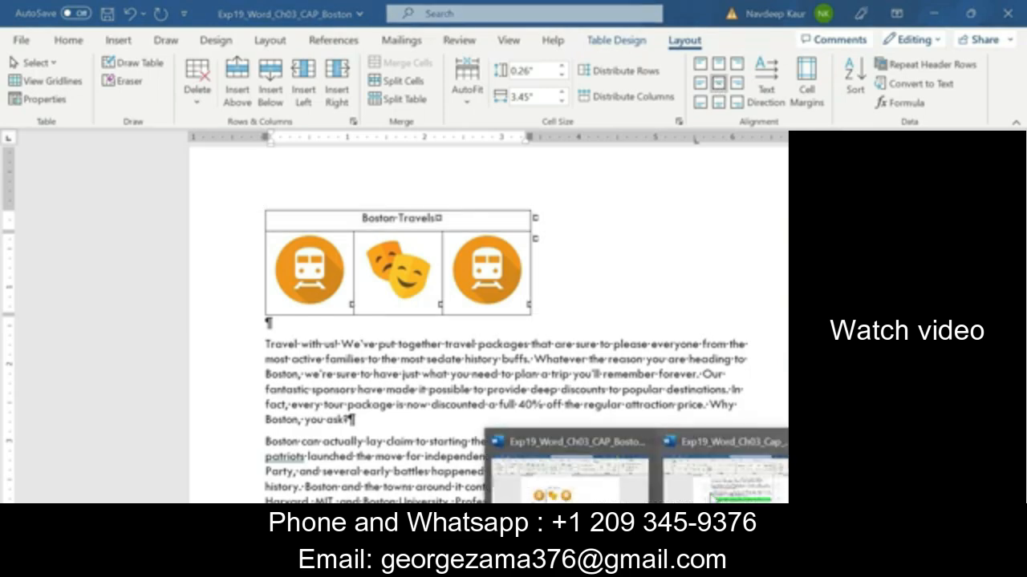
Check the font instruction in step 4 and set the Boston Travels text in the table's first row to 22 pt.
click(710, 481)
drag(541, 303, 696, 312)
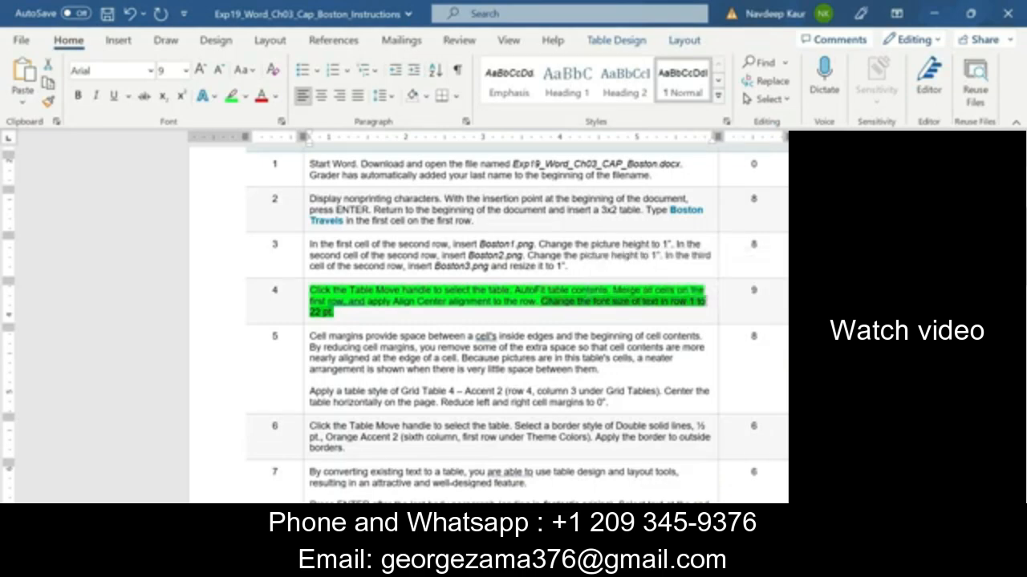
click(562, 478)
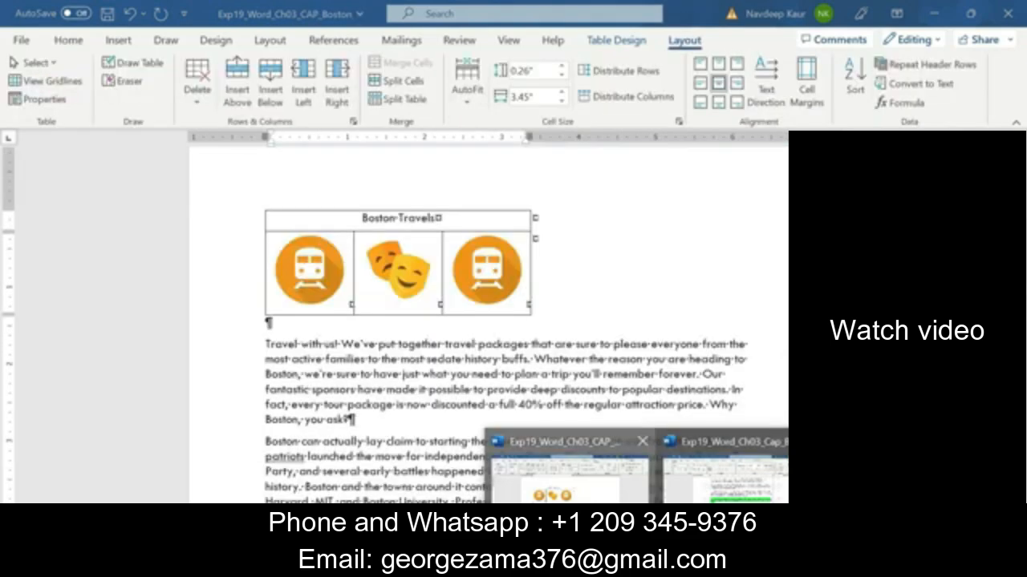
click(69, 41)
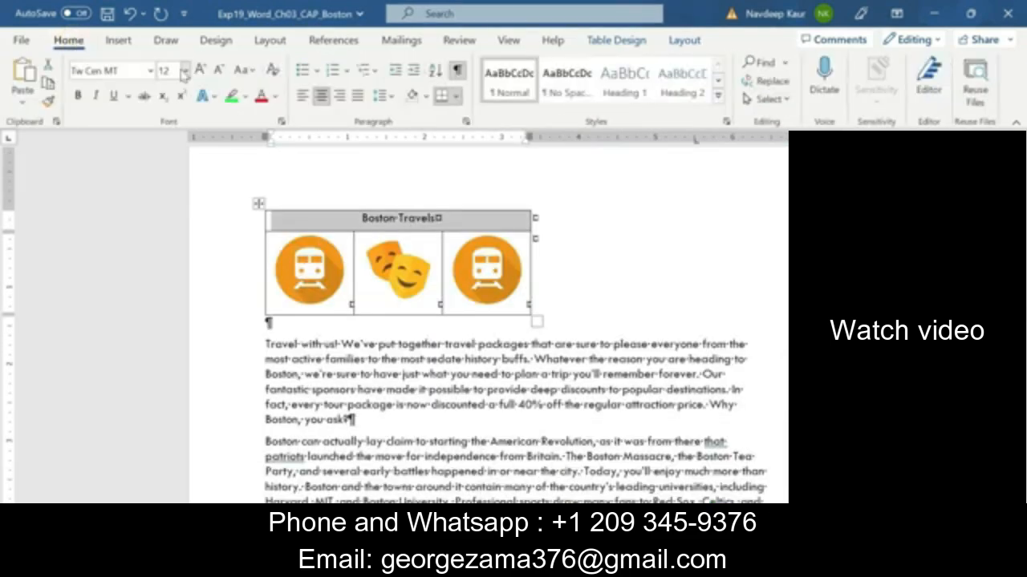
click(185, 70)
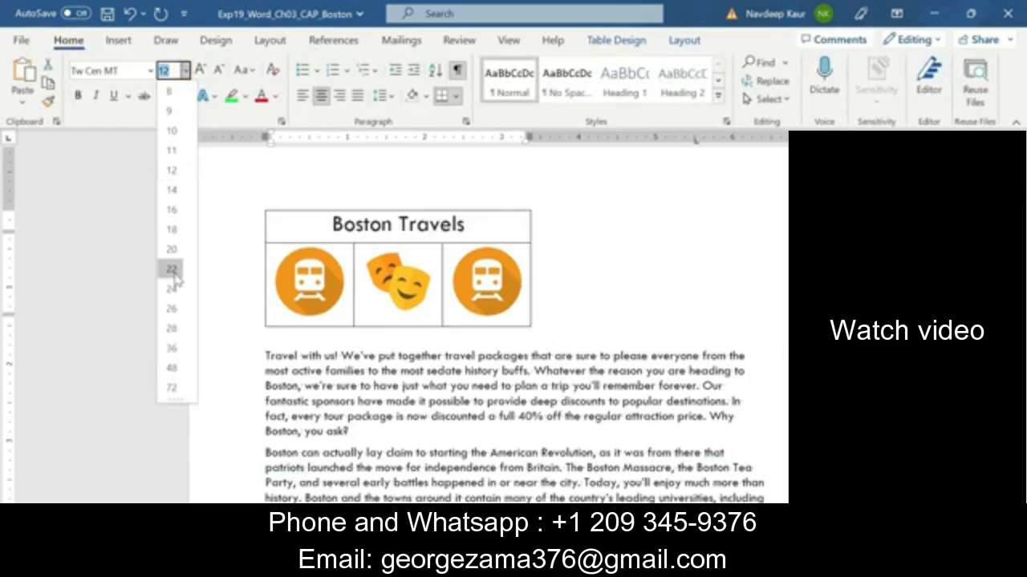
click(174, 273)
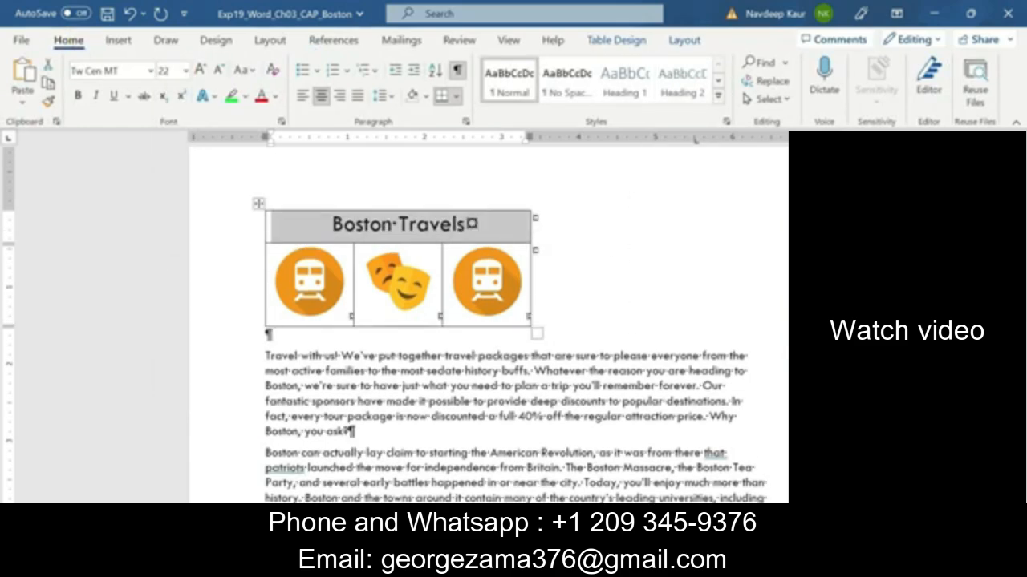
In the instructions document, clear the highlight from step 4 and highlight both paragraphs of step 5 in bright green.
click(653, 563)
click(699, 503)
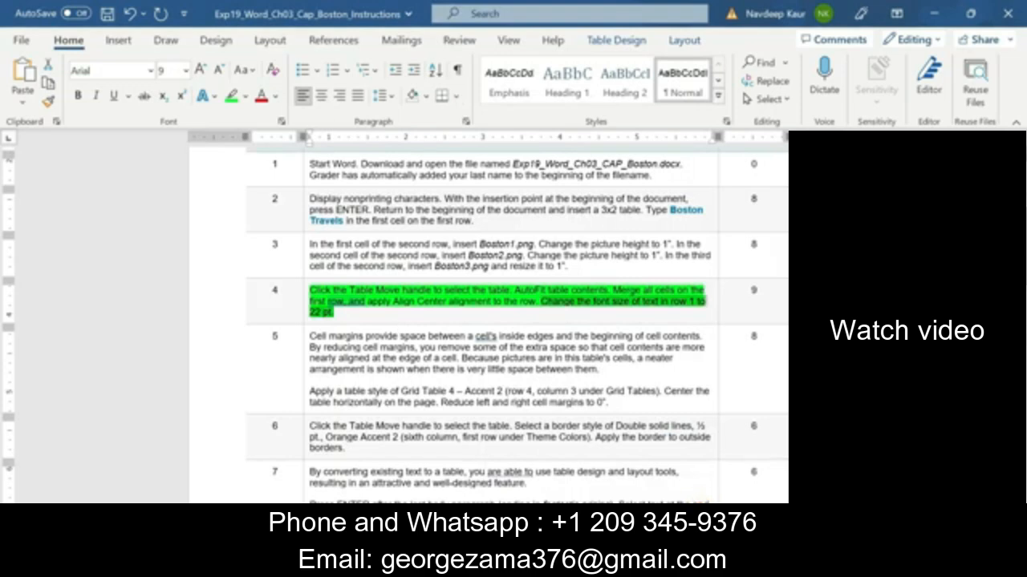
click(341, 309)
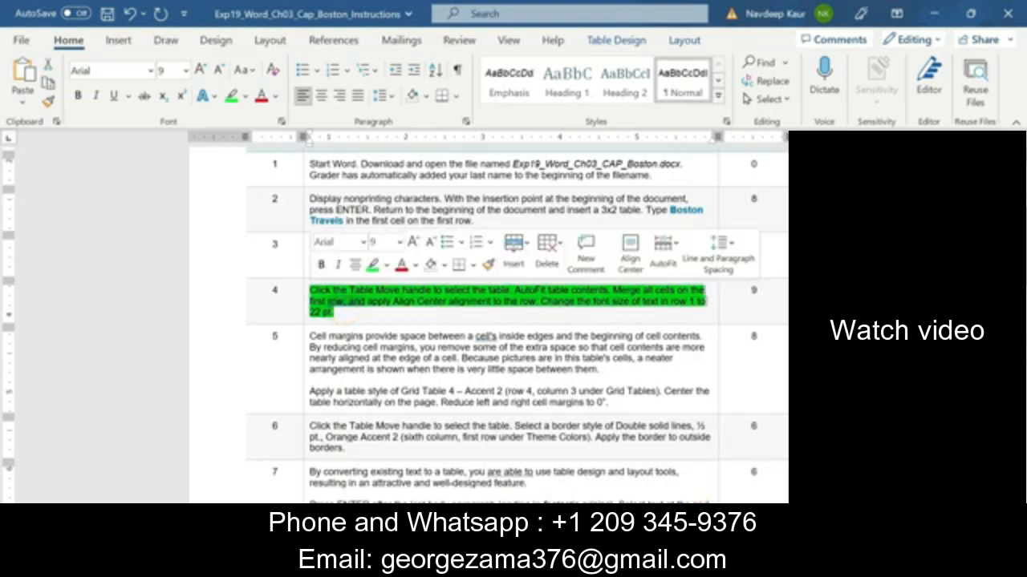
click(373, 265)
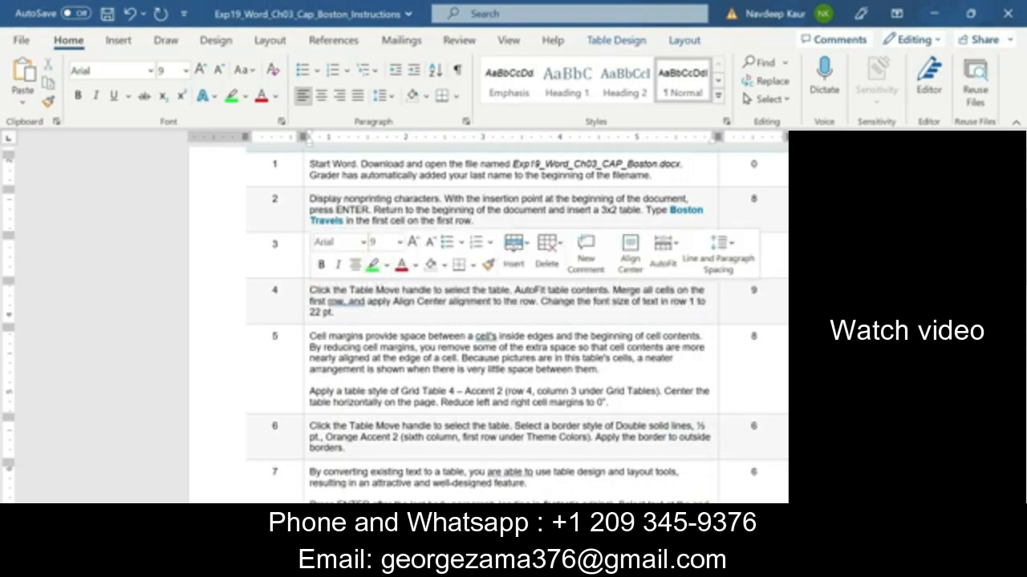
click(356, 317)
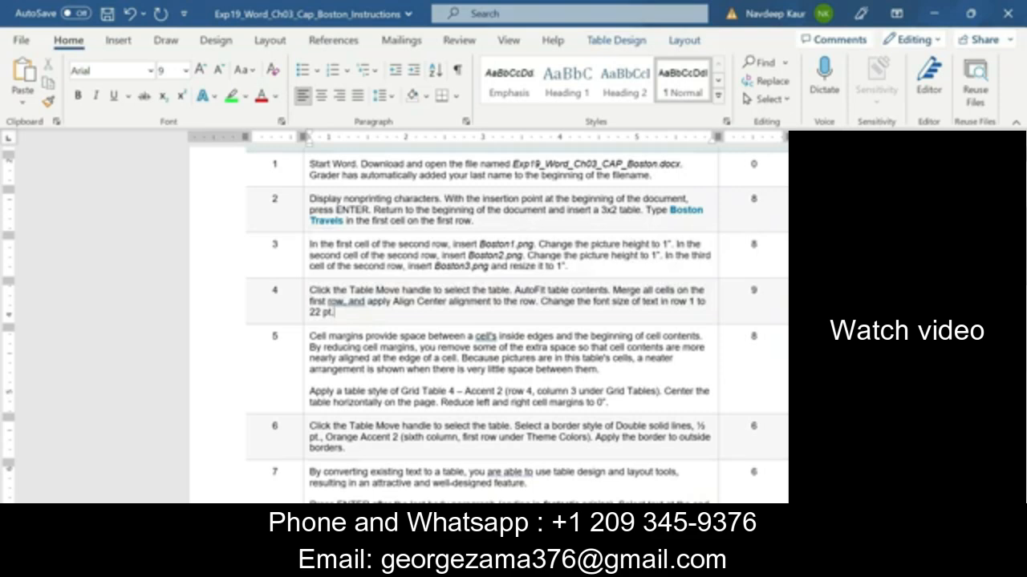
click(365, 325)
scroll(517, 325, down, 1)
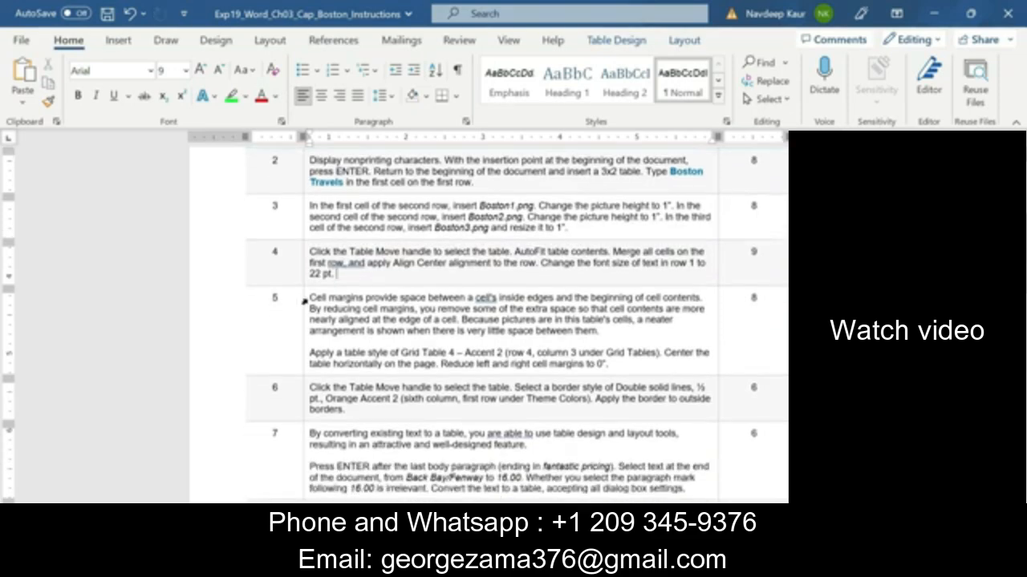
drag(311, 297, 614, 366)
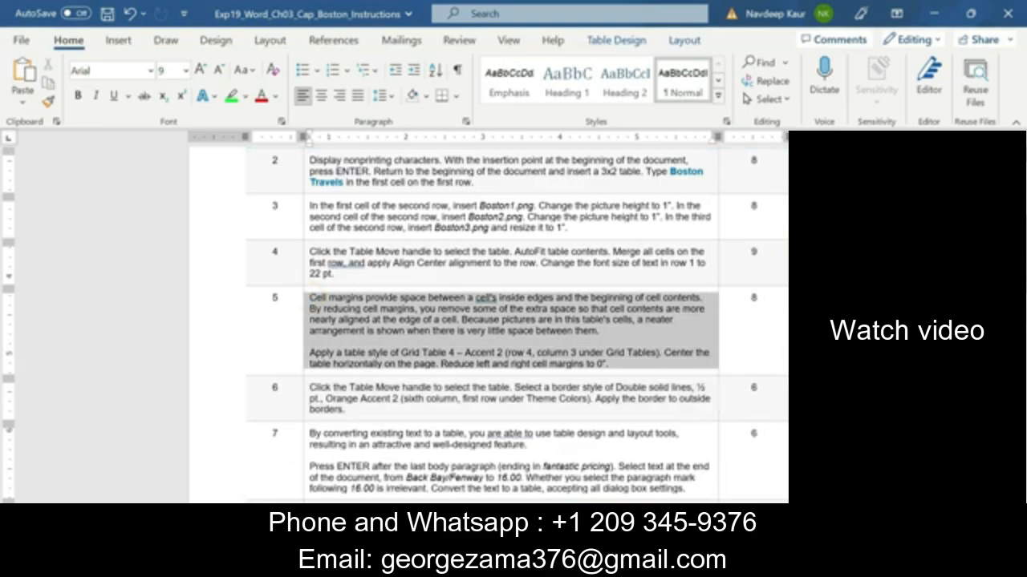
click(230, 95)
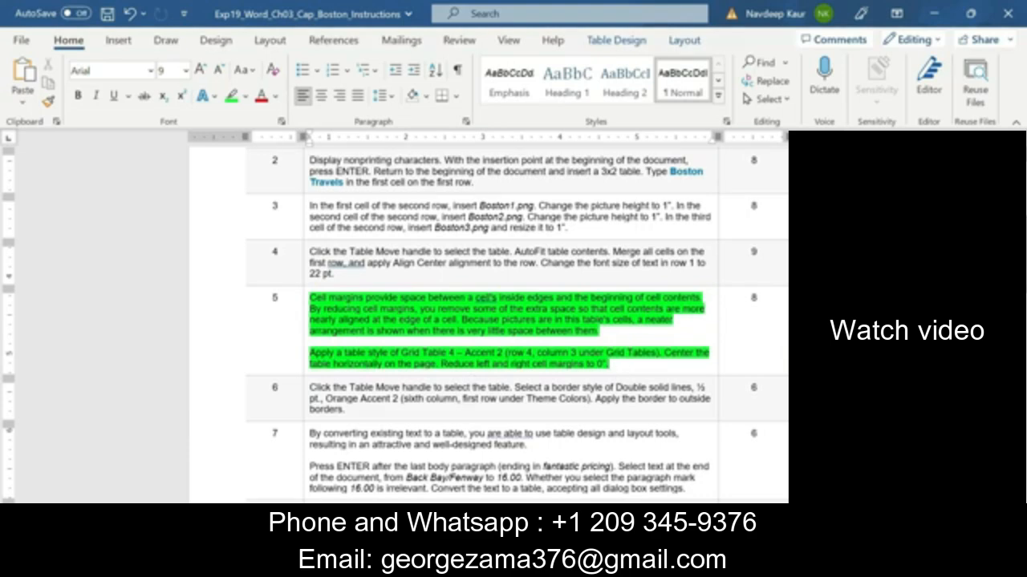
Switch to the Exp19_Word_Ch03_CAP_Boston document and apply the Grid Table 4 - Accent 2 style to the whole Boston Travels table.
click(658, 565)
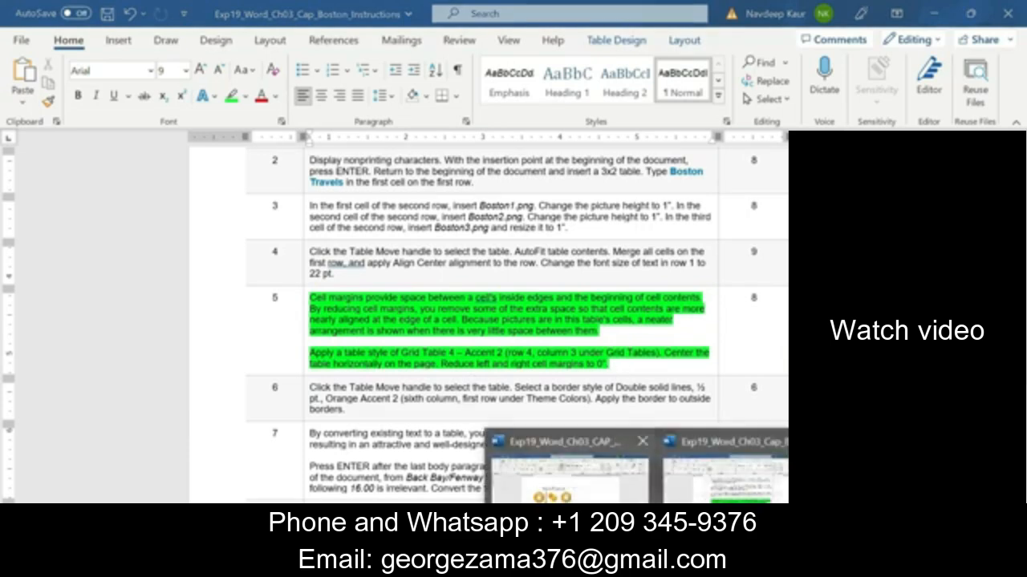
mouse_move(582, 517)
mouse_move(722, 477)
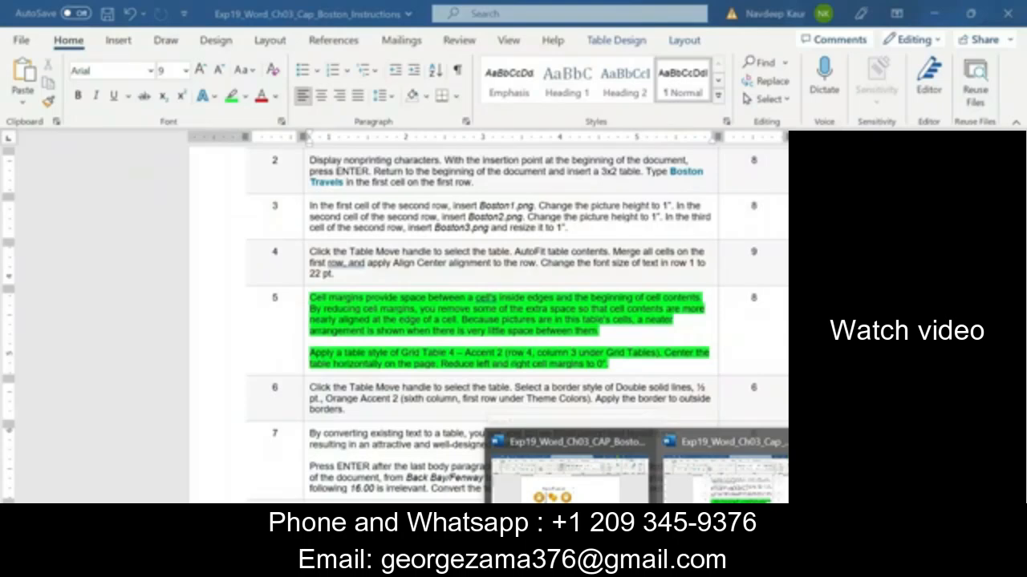
click(570, 473)
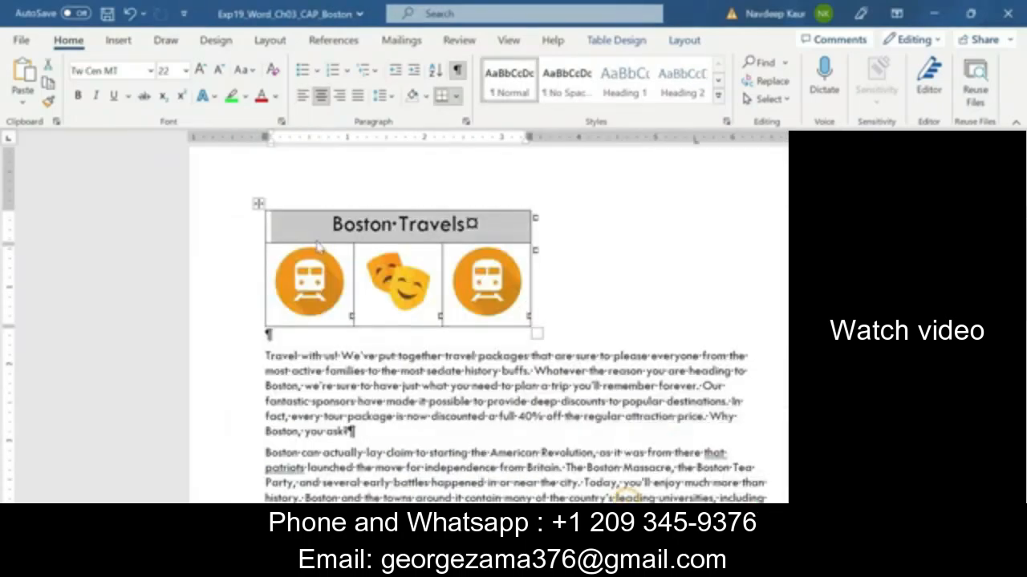
click(258, 204)
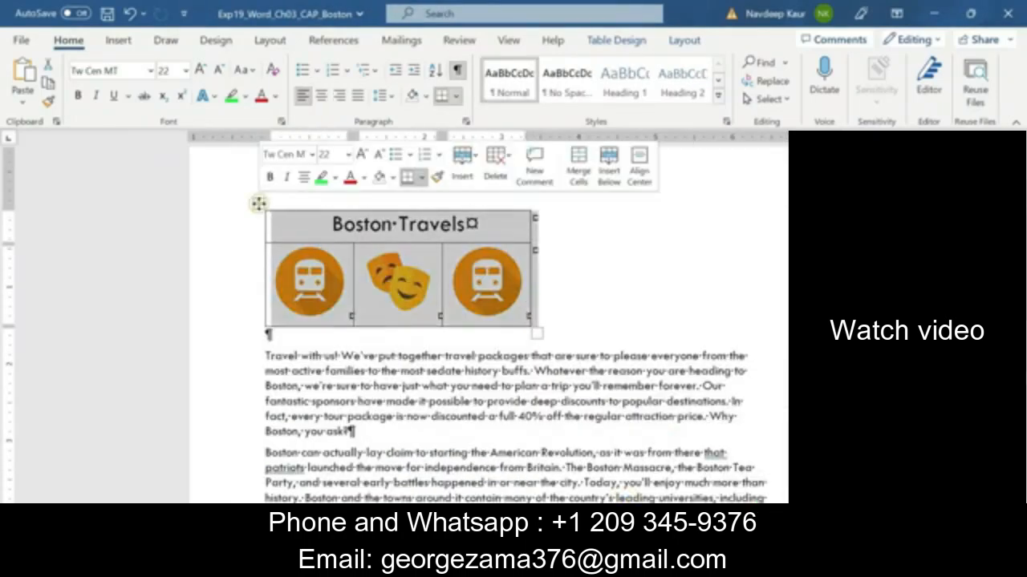
click(616, 45)
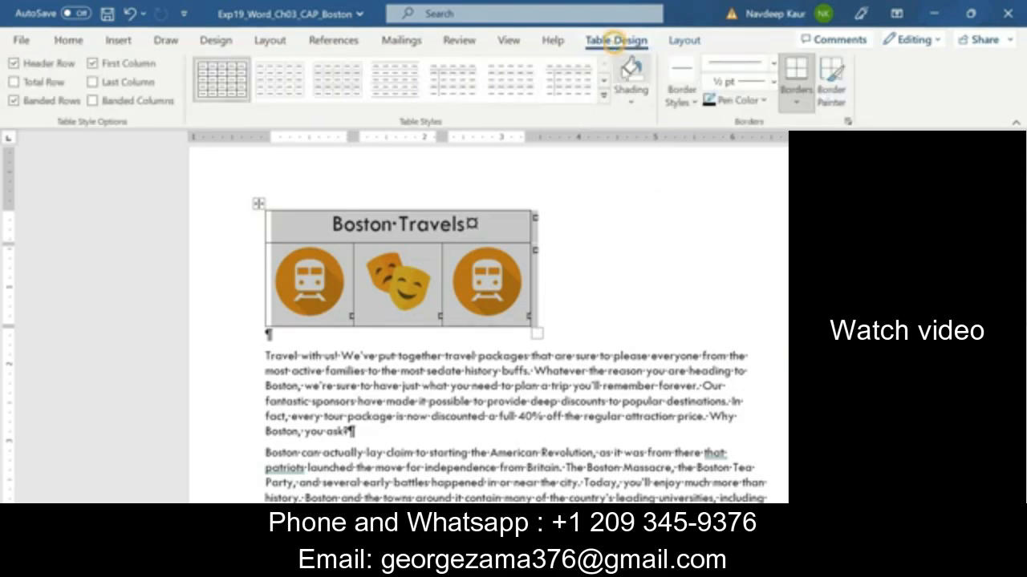
click(604, 96)
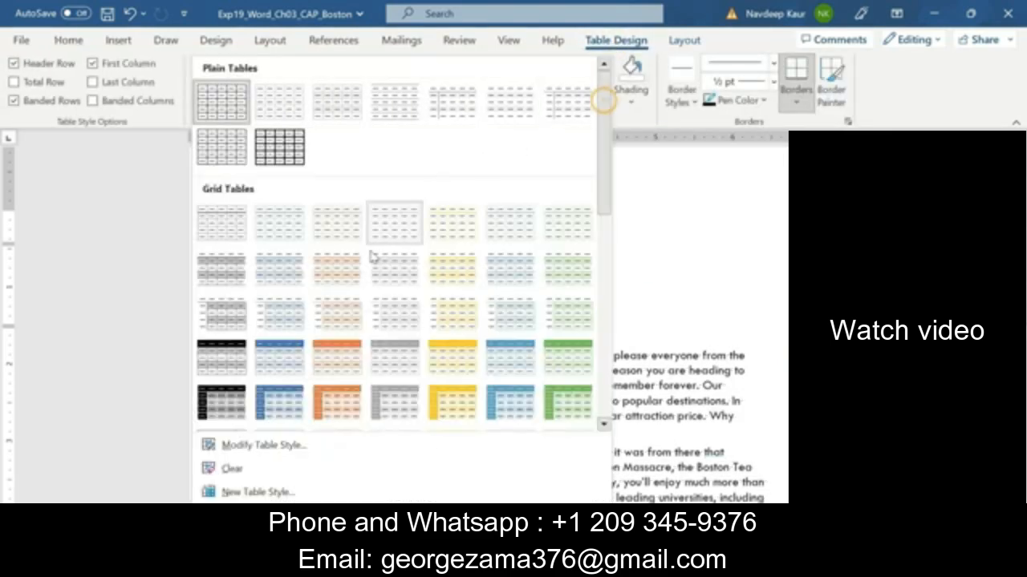
click(337, 366)
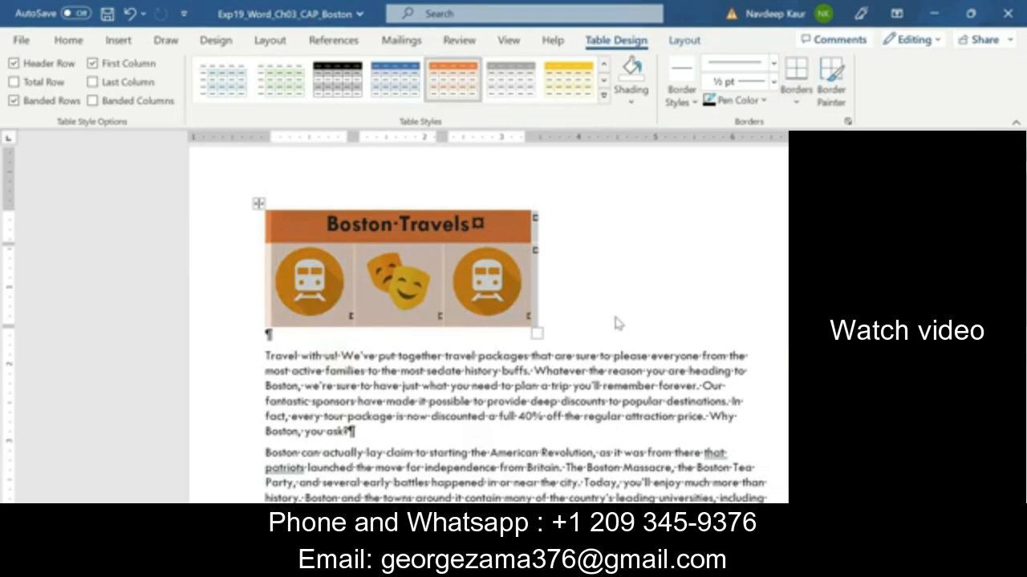
Check the margin instruction in step 5 and set the Boston Travels table's default left and right cell margins to 0".
right_click(260, 204)
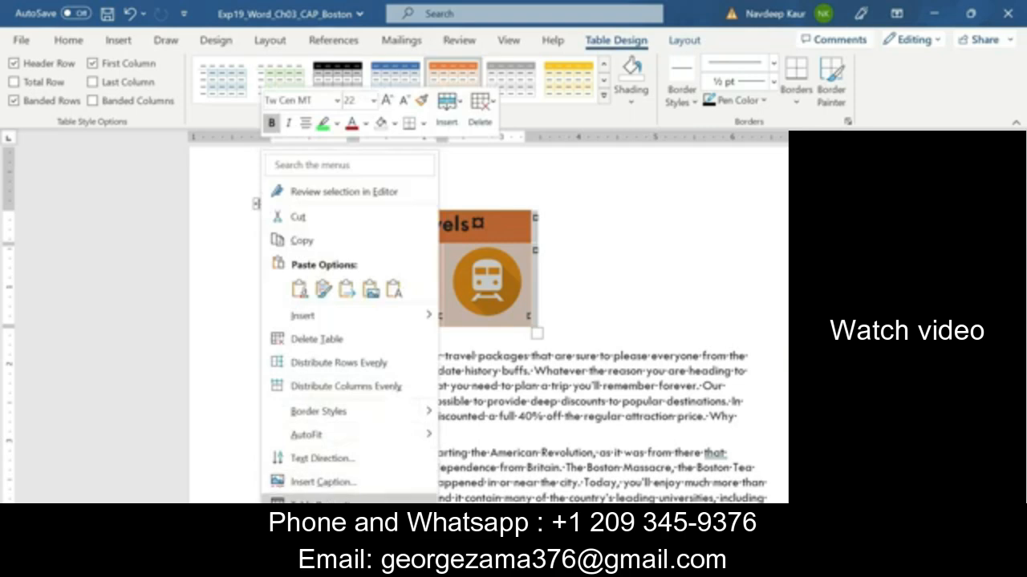
click(317, 499)
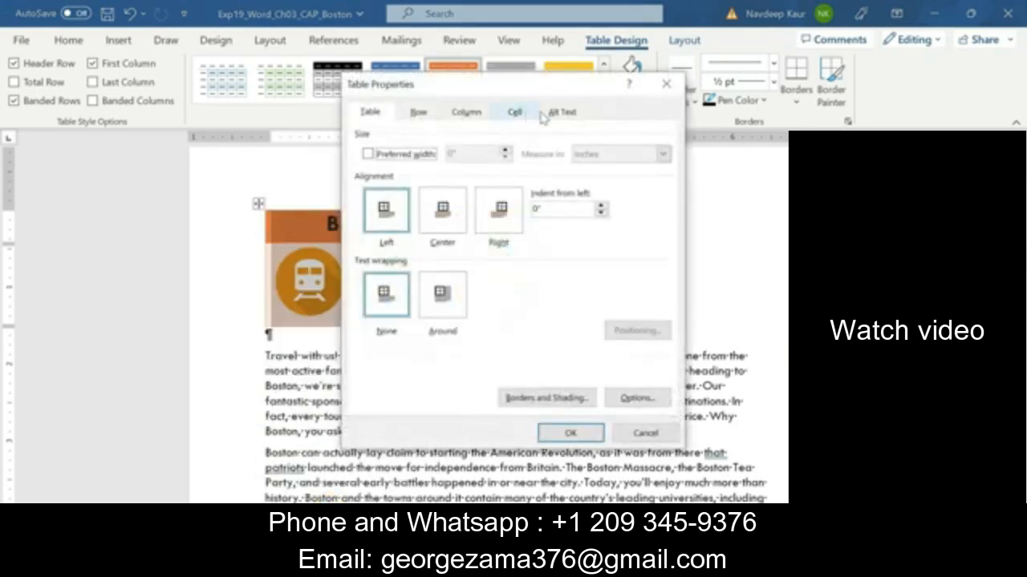
click(620, 397)
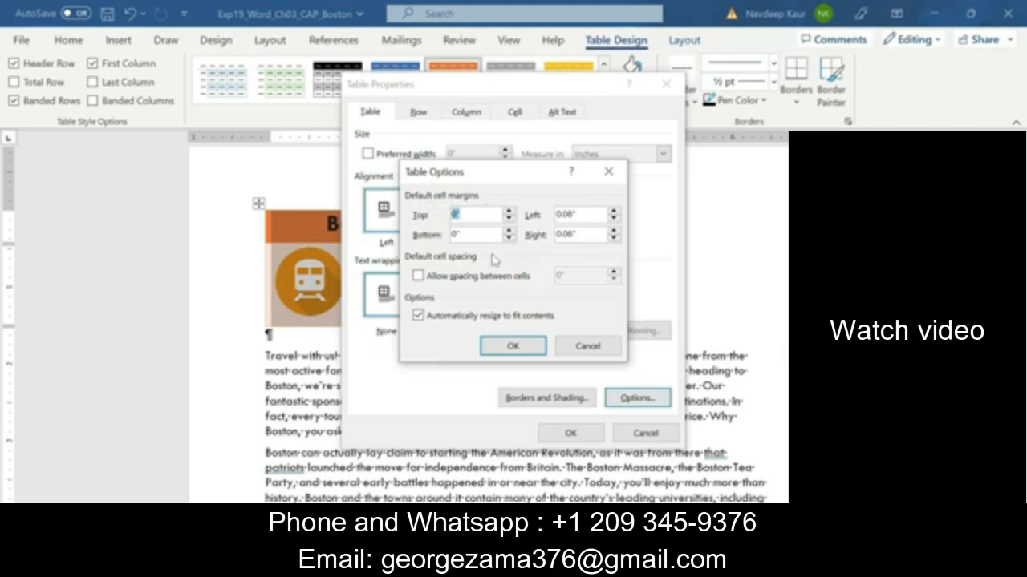
mouse_move(638, 566)
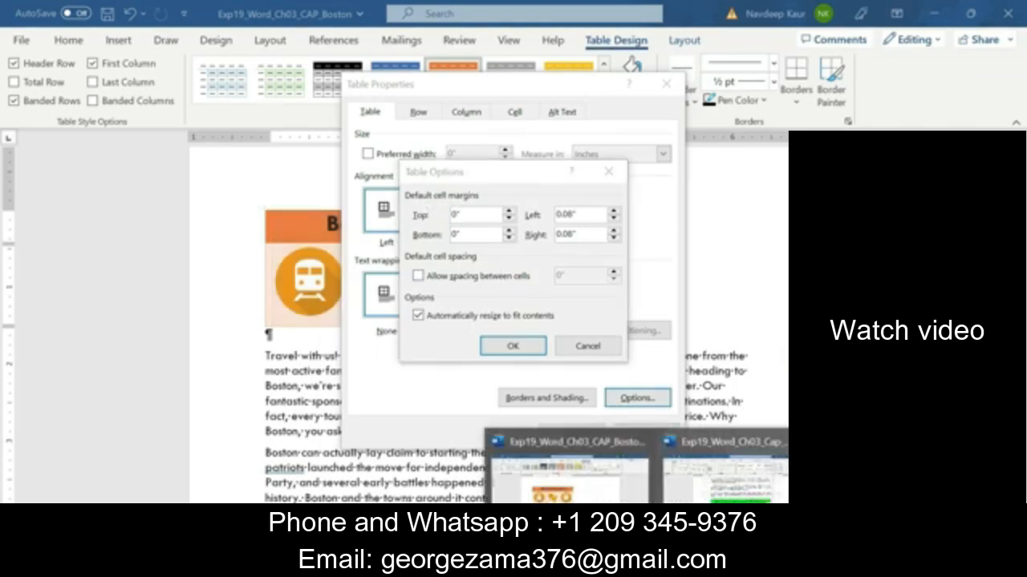
click(726, 478)
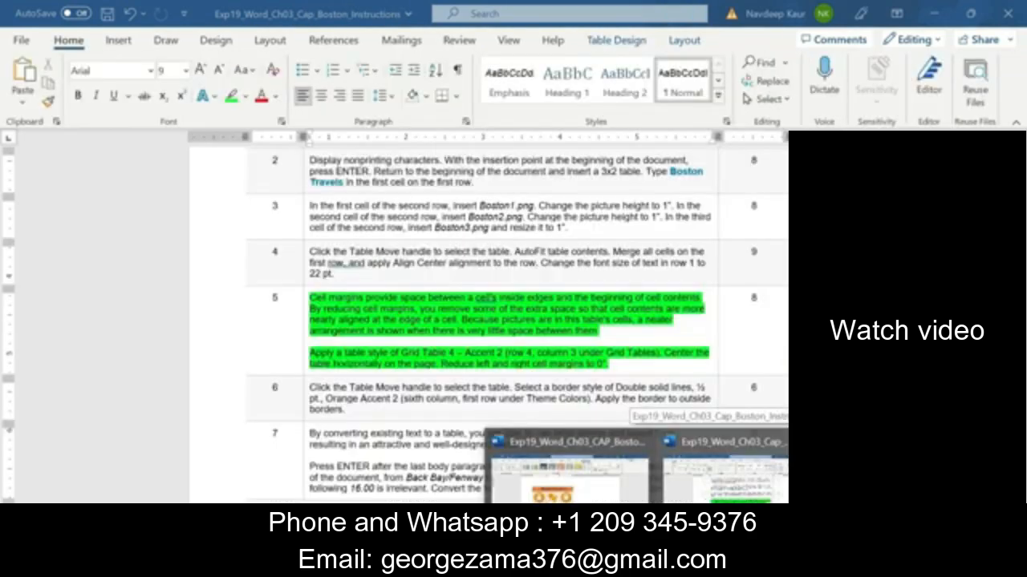
click(568, 478)
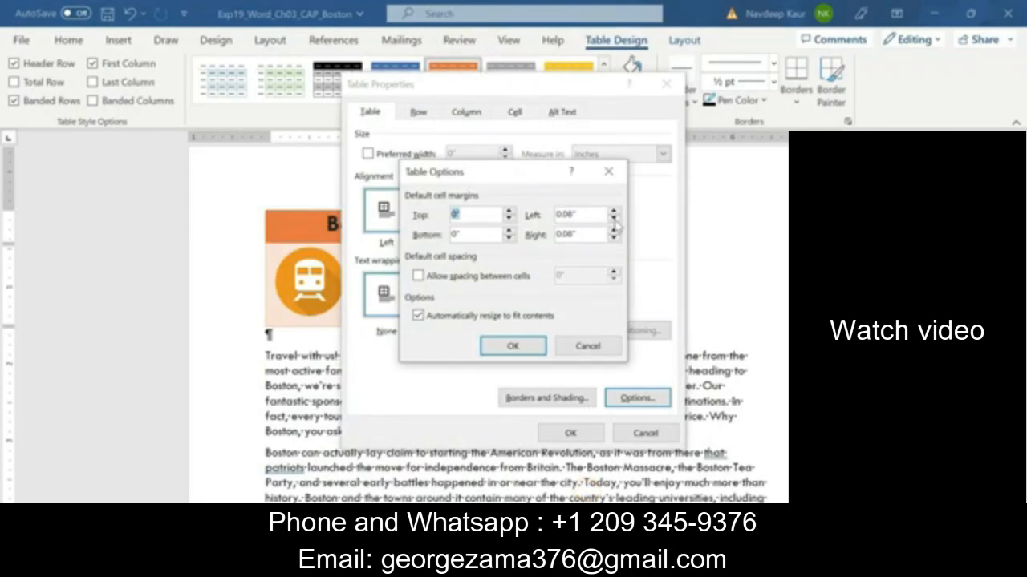
key(Tab)
click(615, 220)
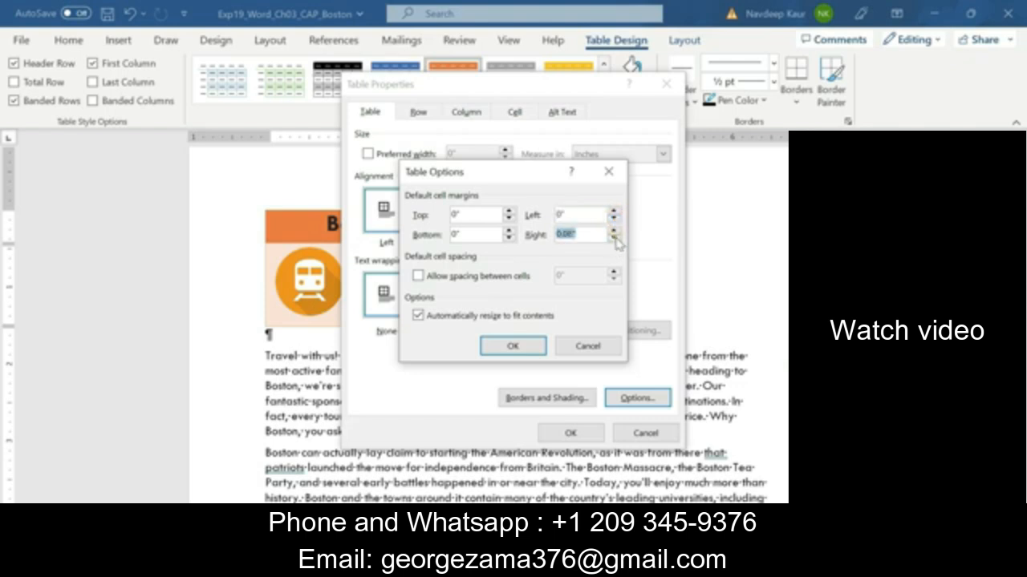
click(614, 238)
click(513, 345)
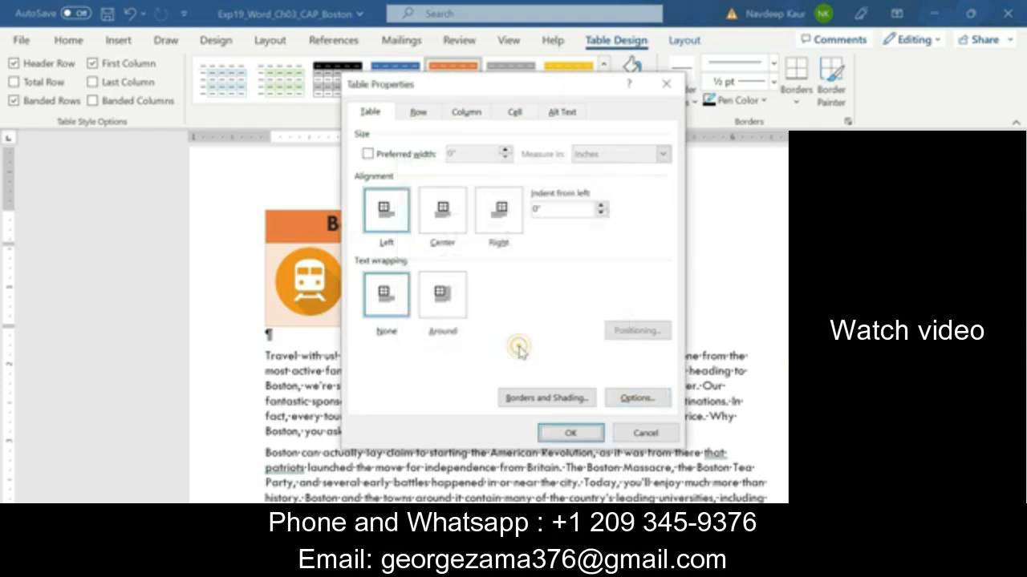
click(570, 433)
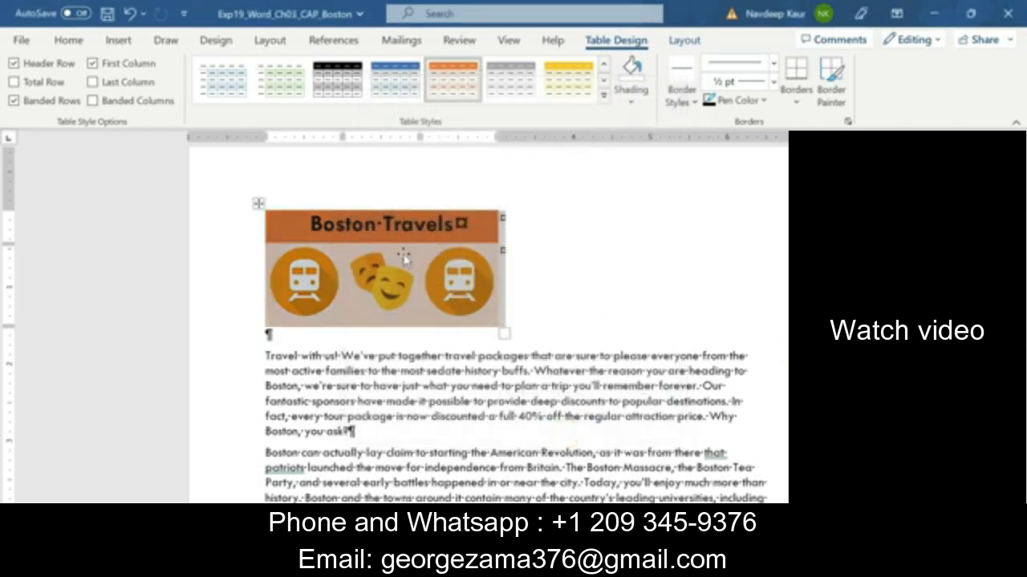
click(391, 355)
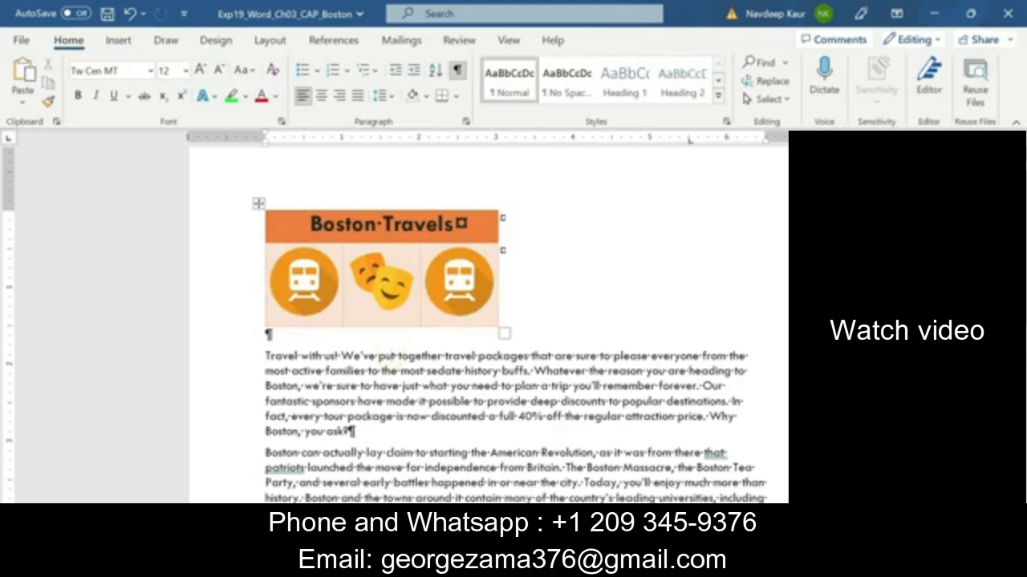
In the instructions document, clear the highlight from both paragraphs of step 5 and highlight step 6 in bright green.
mouse_move(634, 561)
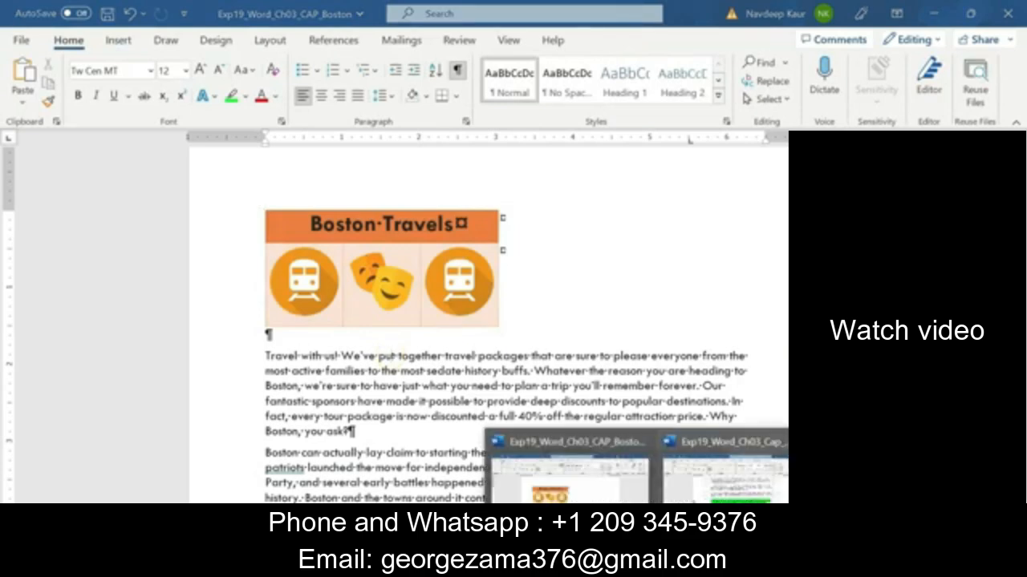
click(693, 493)
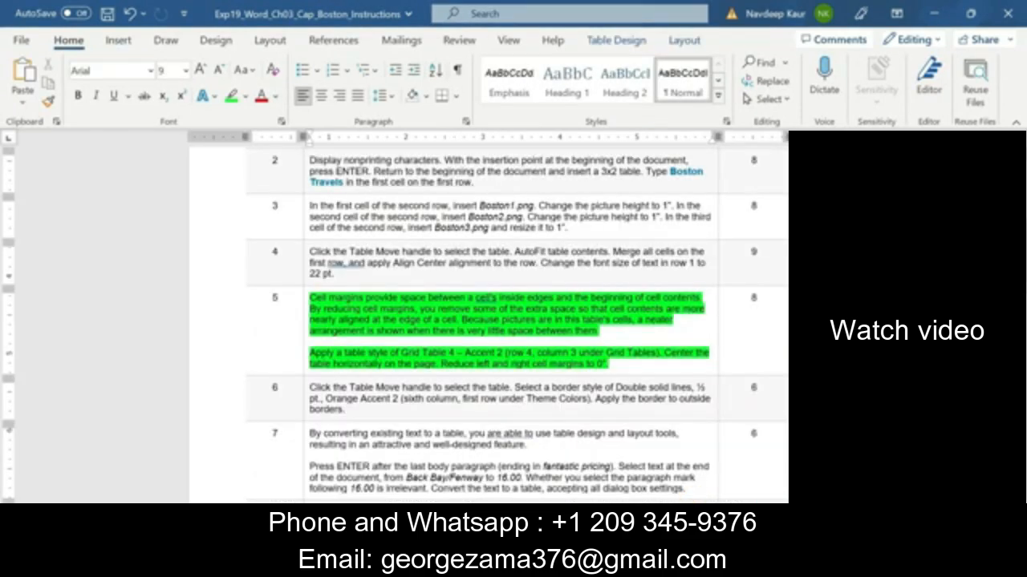
drag(614, 364, 311, 299)
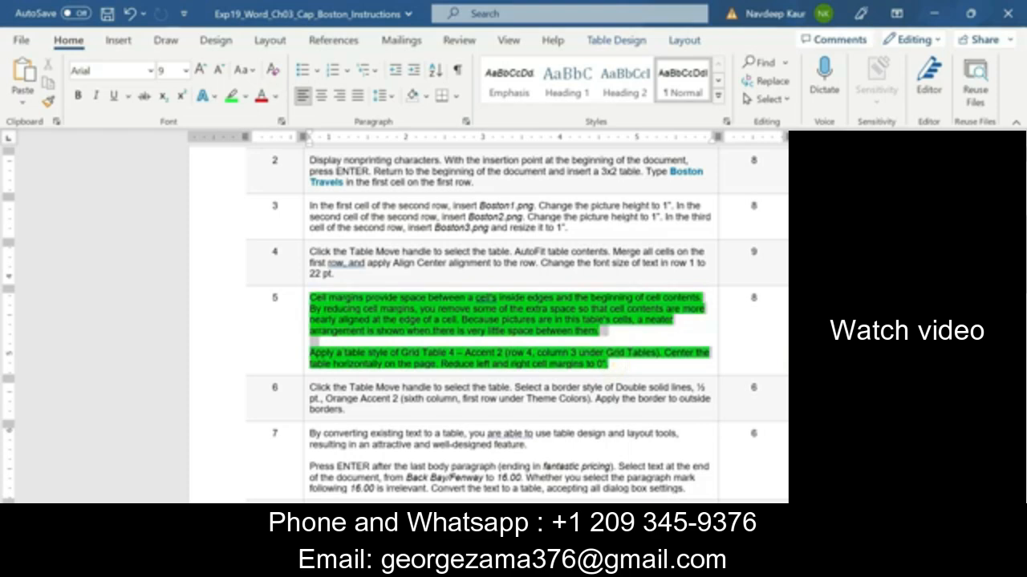
click(382, 274)
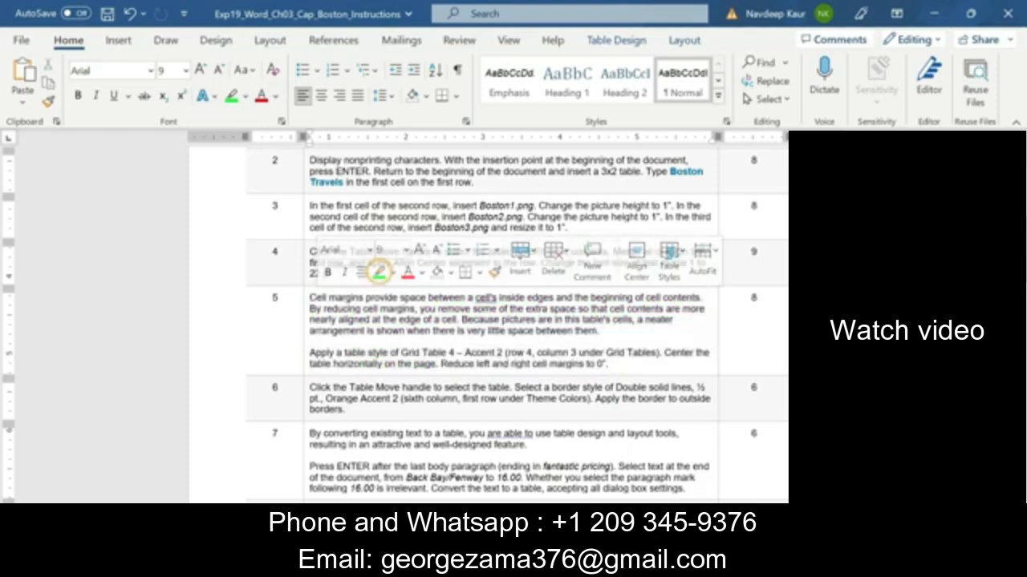
scroll(385, 277, down, 3)
triple_click(343, 287)
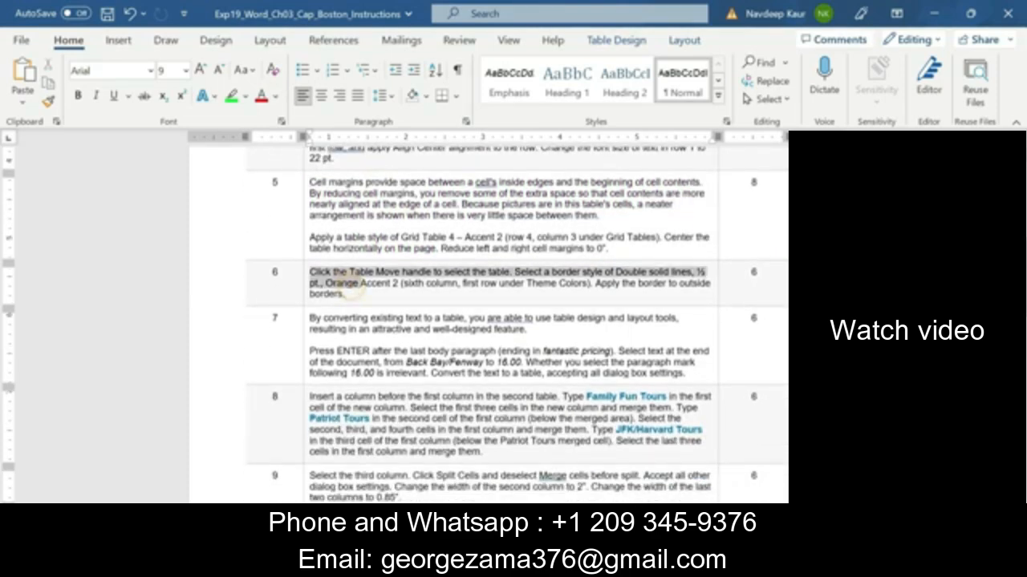
click(347, 293)
triple_click(345, 289)
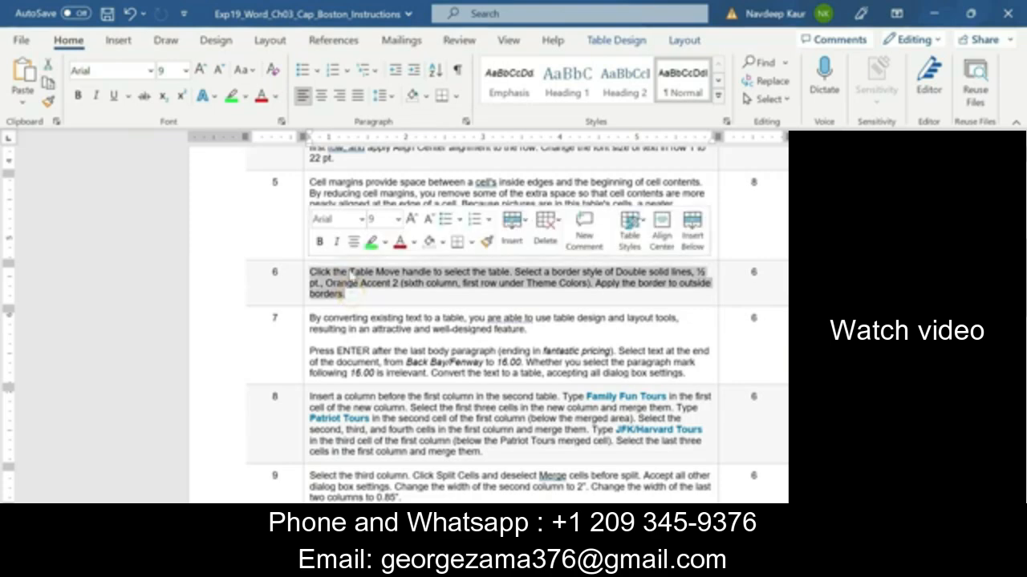
click(370, 241)
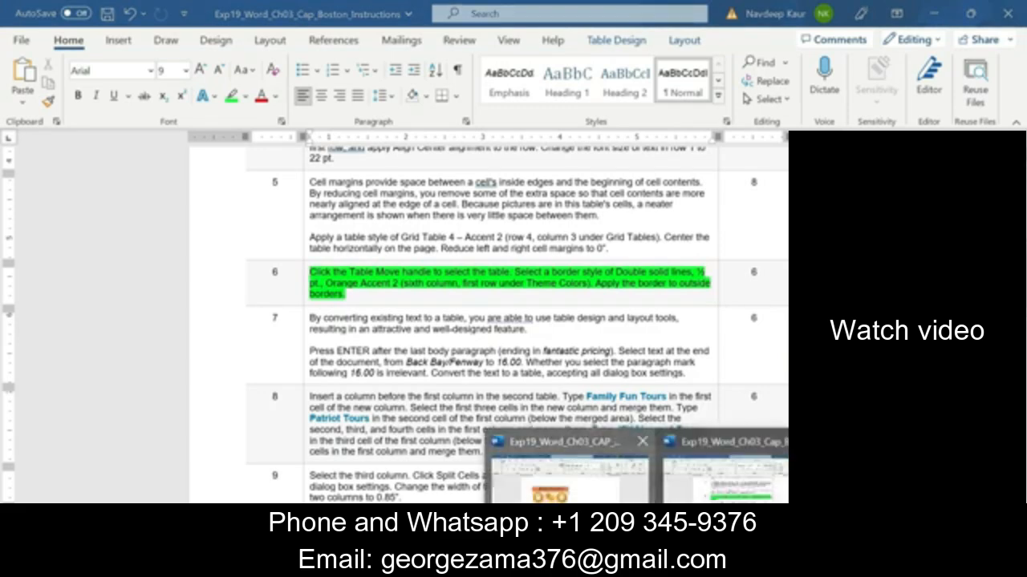
Return to the Exp19_Word_Ch03_CAP_Boston document, select the whole Boston Travels table and set the border pen color to Orange, Accent 2.
click(570, 465)
click(258, 205)
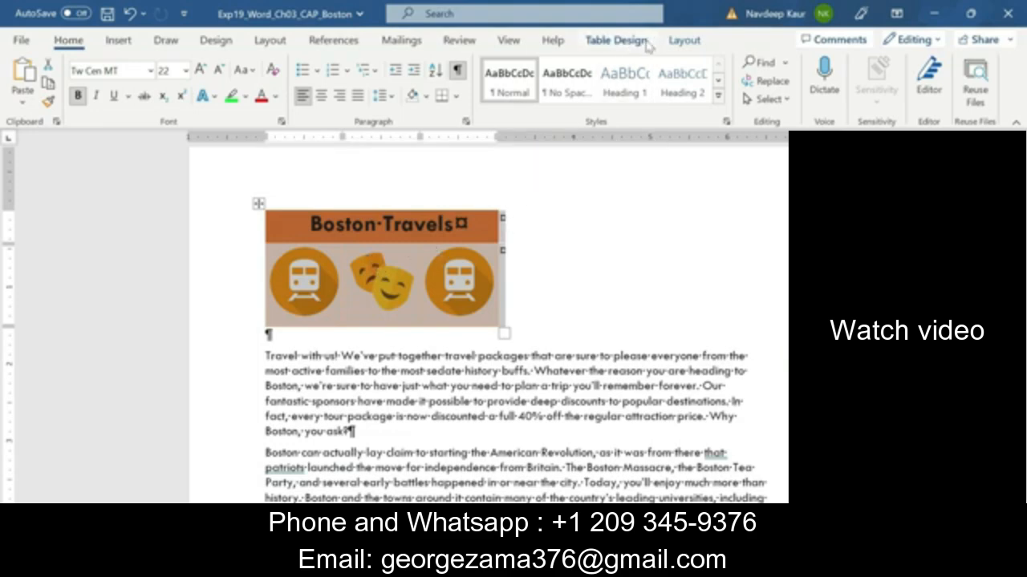
click(616, 40)
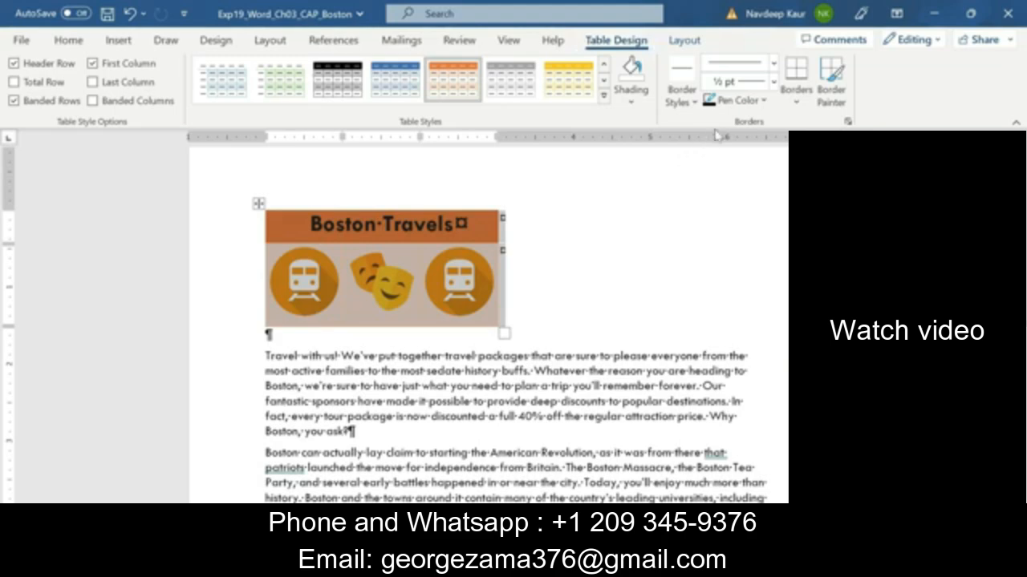
click(766, 101)
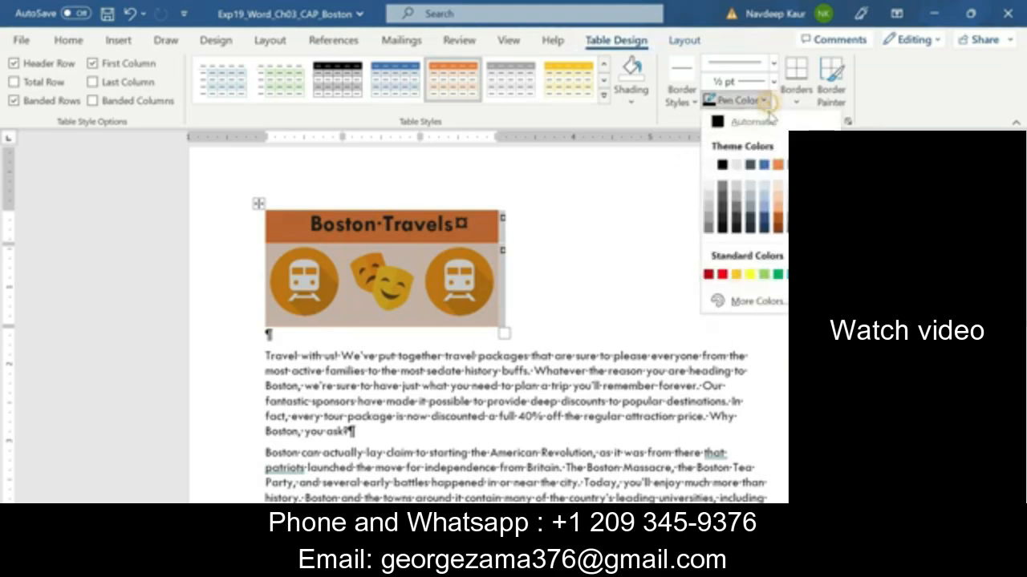
click(778, 166)
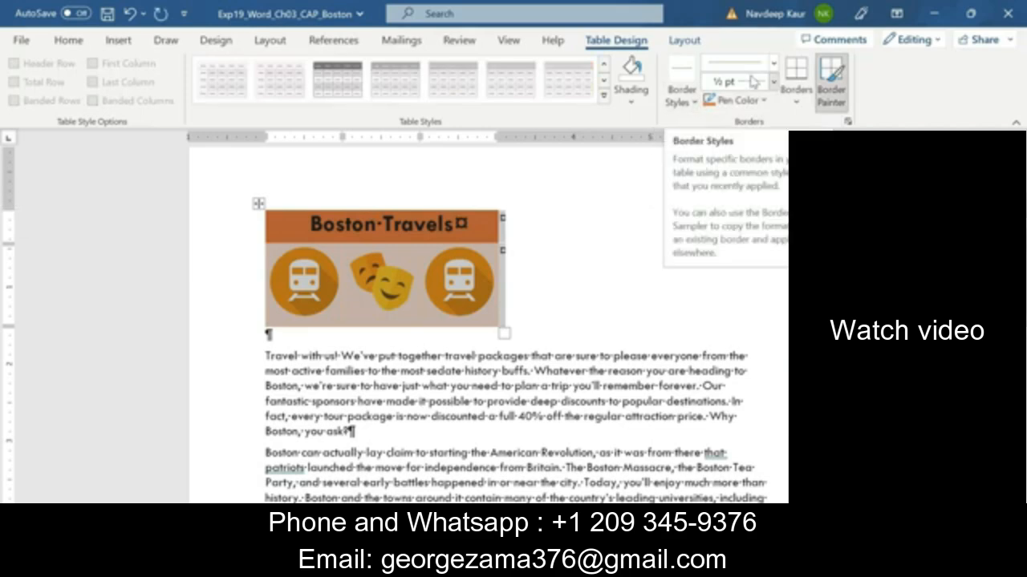
Check the border instruction in step 6 and choose the double solid line style for the Boston Travels table's border.
click(657, 565)
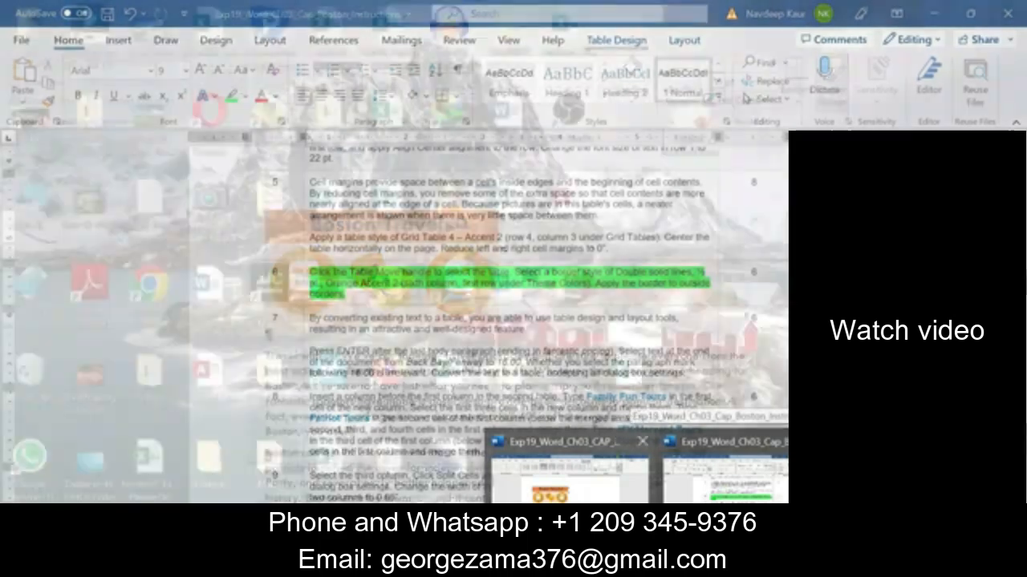
click(571, 503)
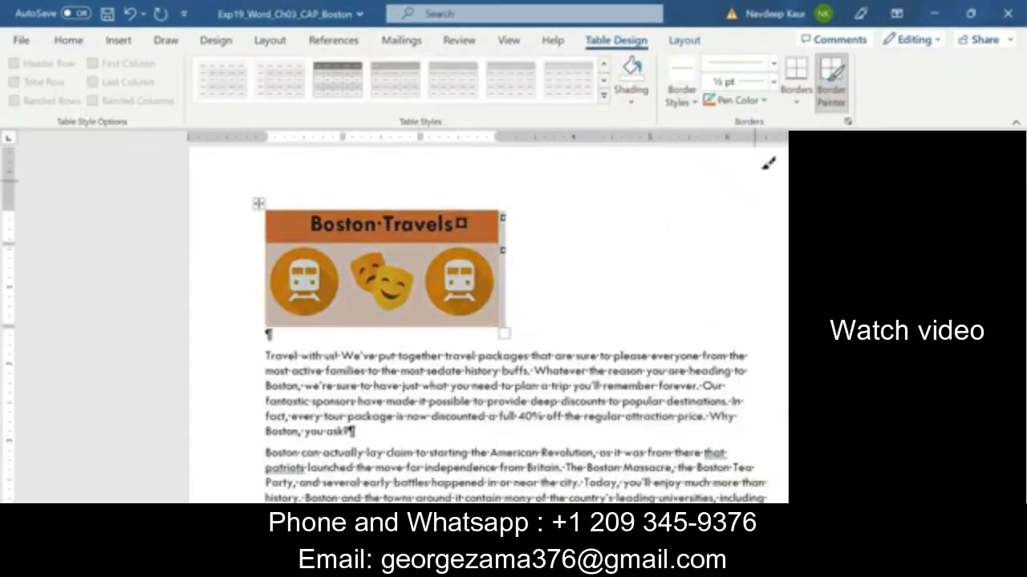
click(774, 63)
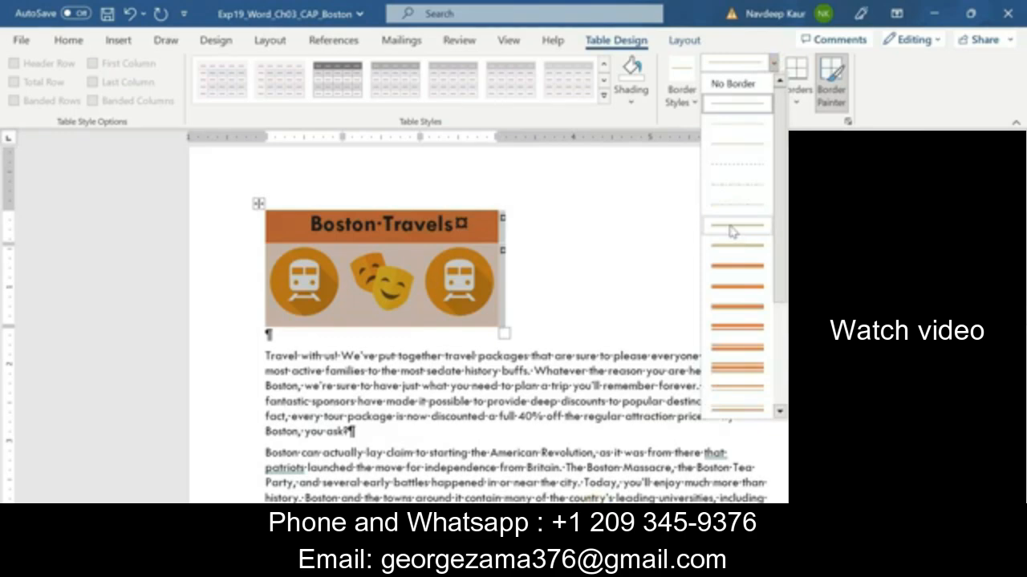
click(730, 230)
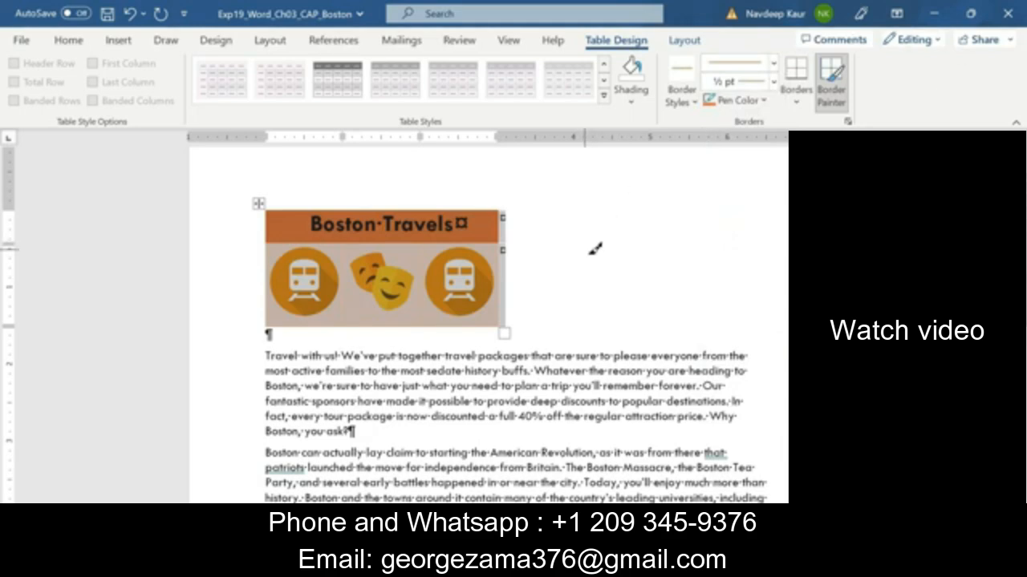
Recheck the border requirements in step 6 of the instructions and return to the Exp19_Word_Ch03_CAP_Boston document.
click(660, 565)
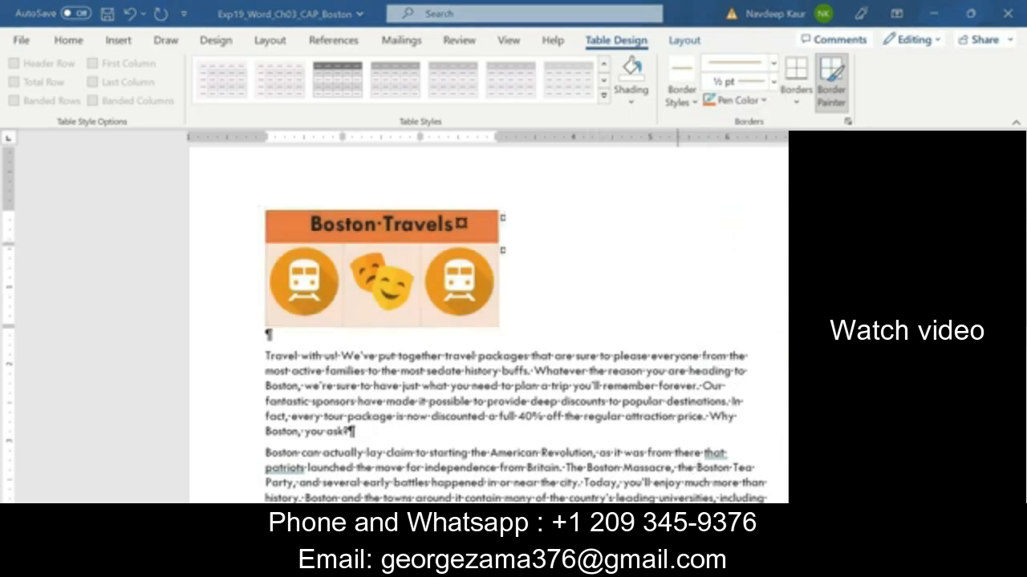
mouse_move(741, 505)
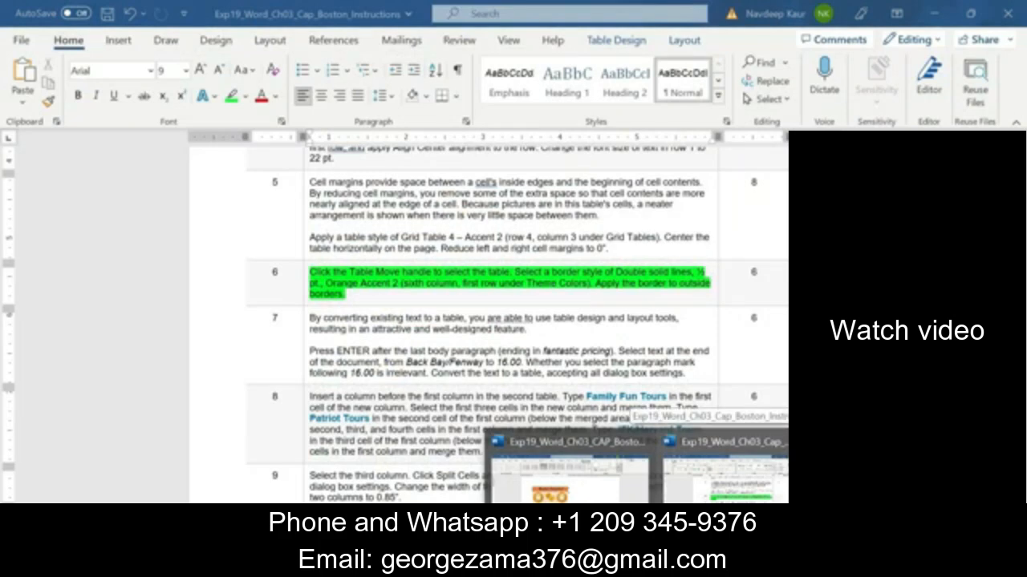
click(570, 477)
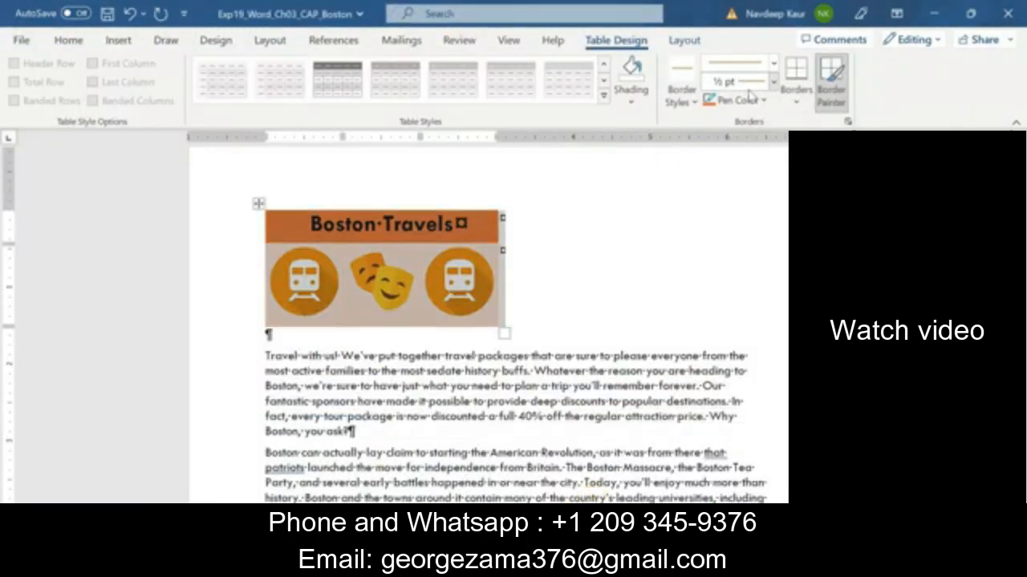
Set the border line weight to ½ pt and apply the border to the outside of the Boston Travels table.
click(773, 81)
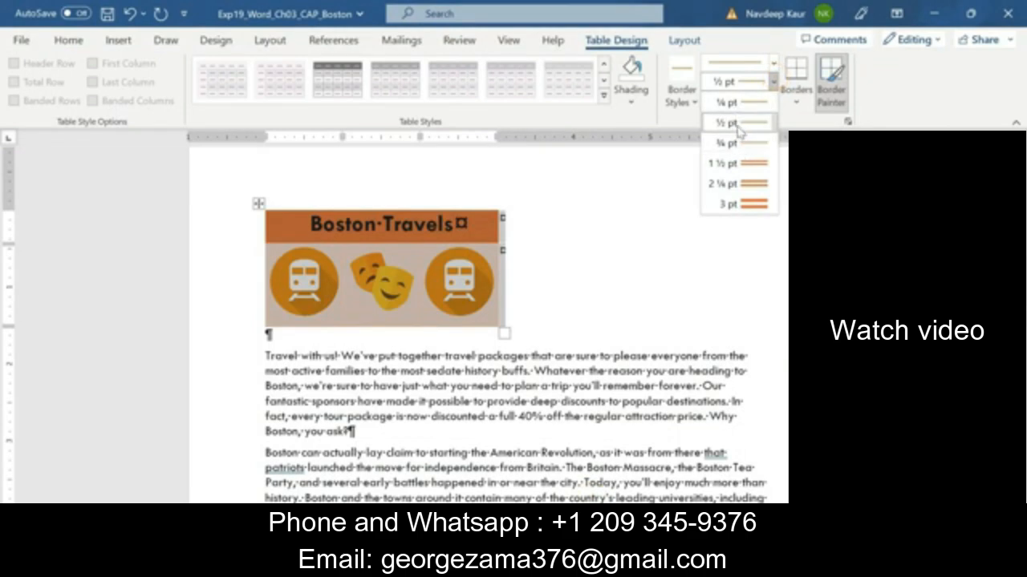
click(736, 125)
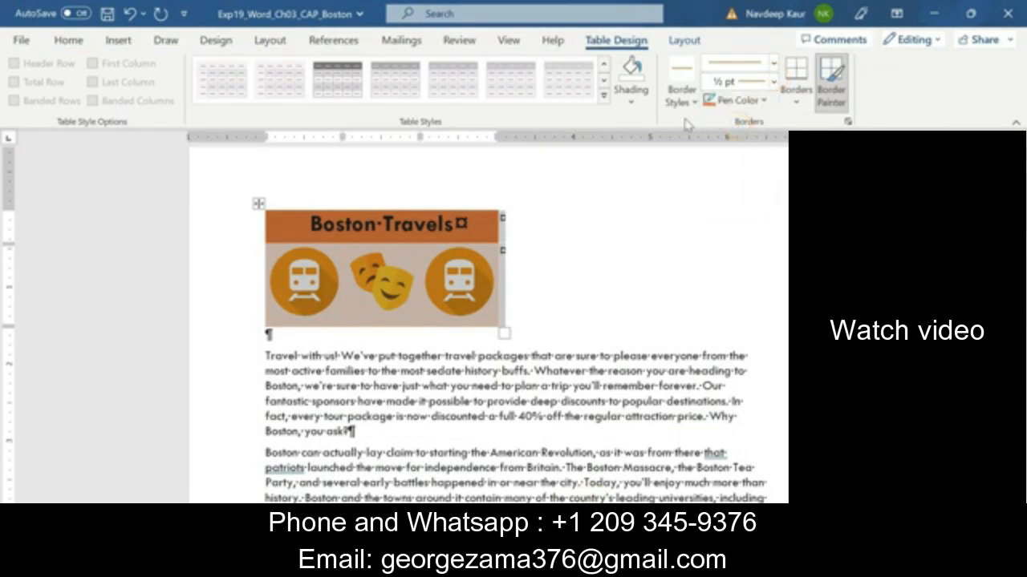
click(795, 100)
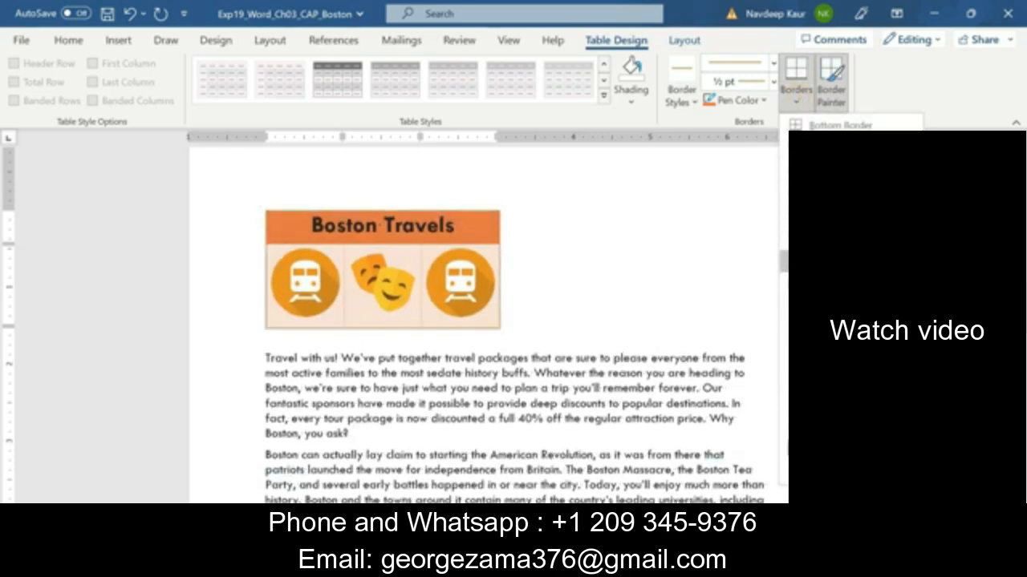
click(830, 262)
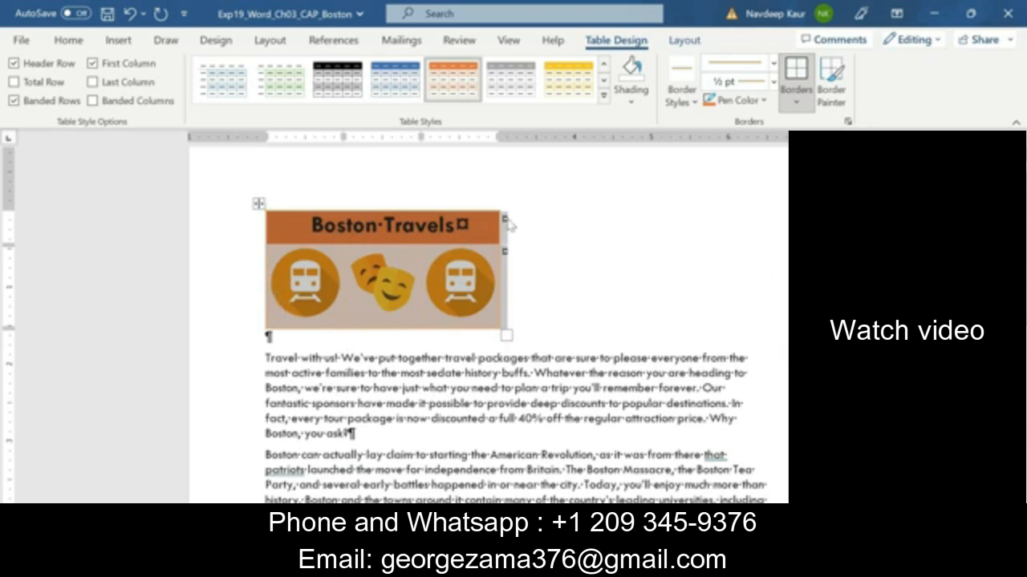
click(584, 387)
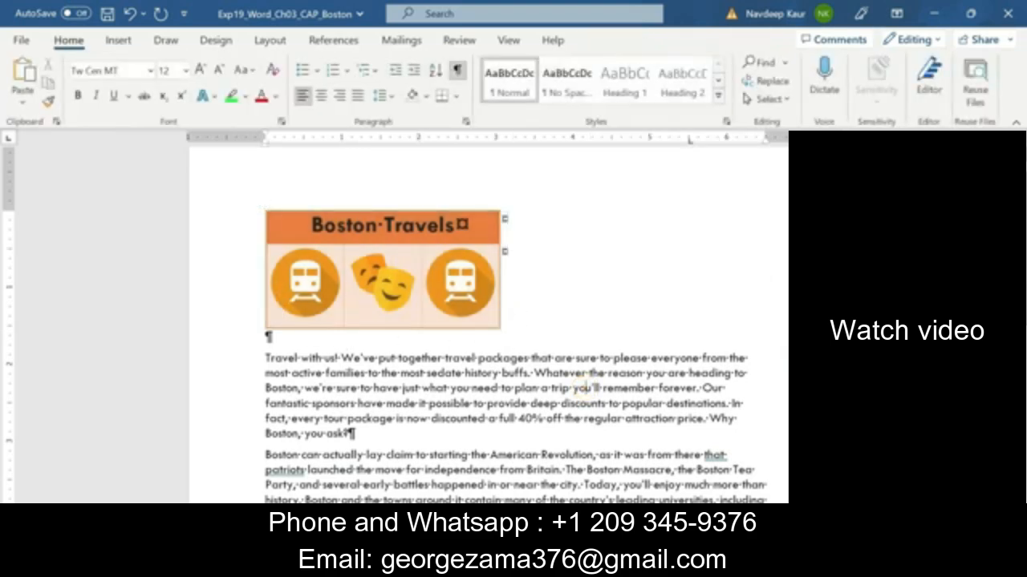
In the instructions document, clear the highlight from step 6 and highlight both paragraphs of step 7 in bright green.
click(705, 491)
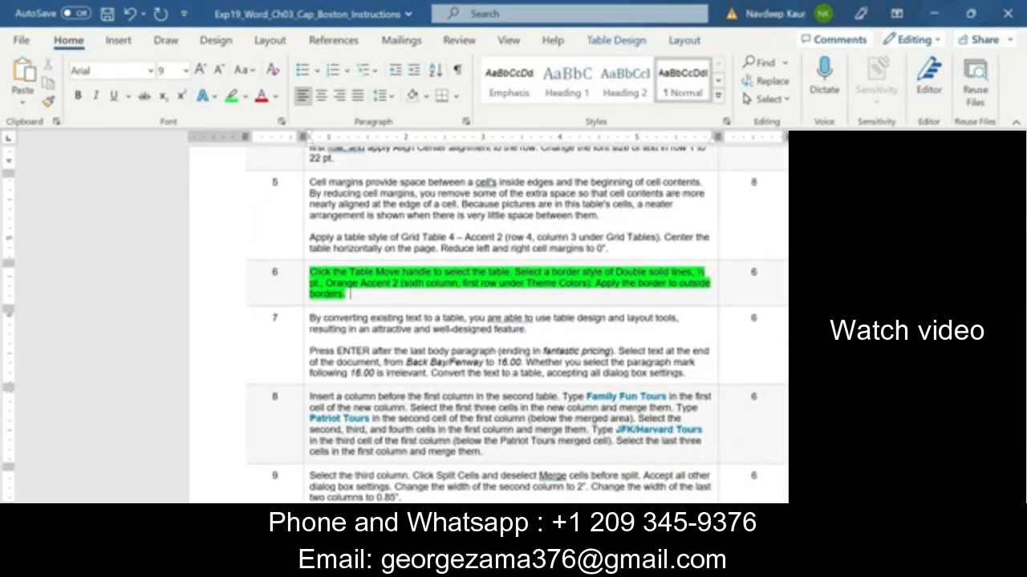
drag(349, 294, 310, 272)
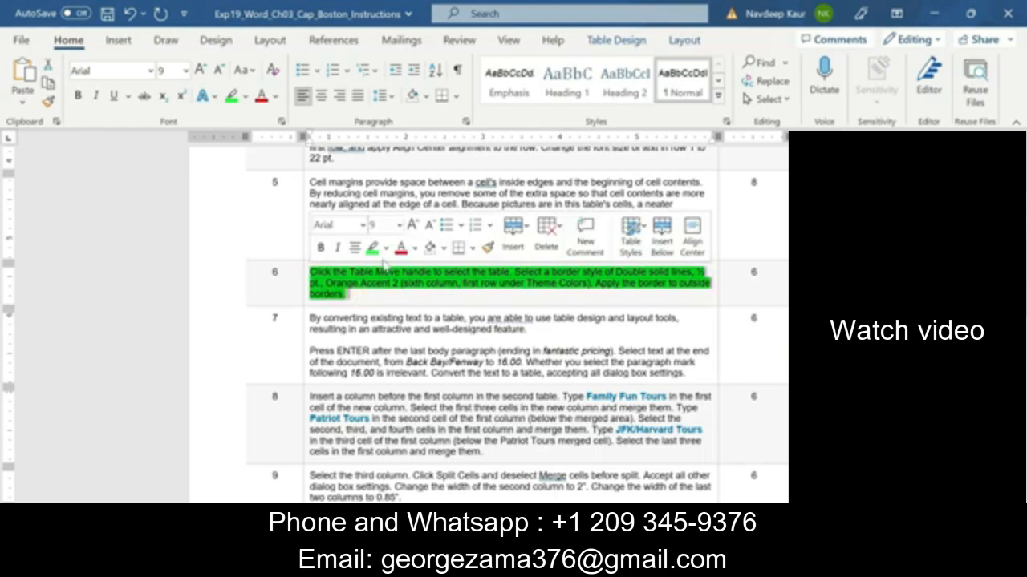
click(373, 248)
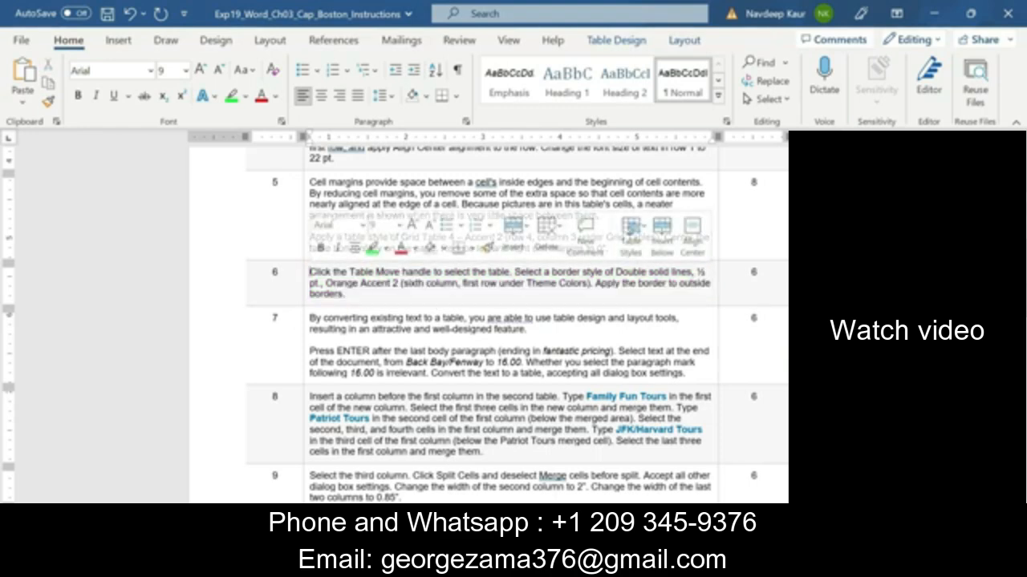
drag(309, 317, 684, 374)
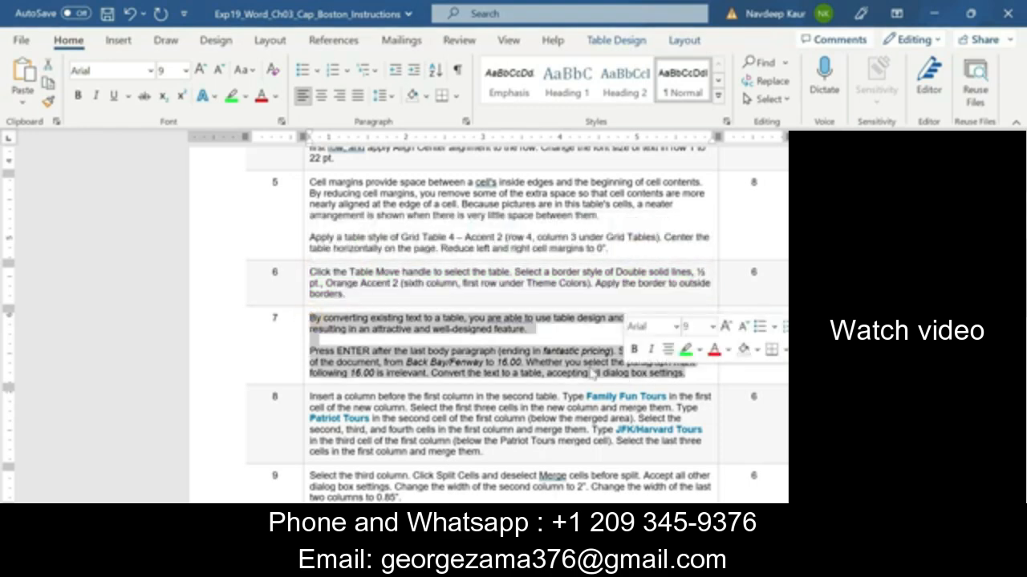
click(687, 350)
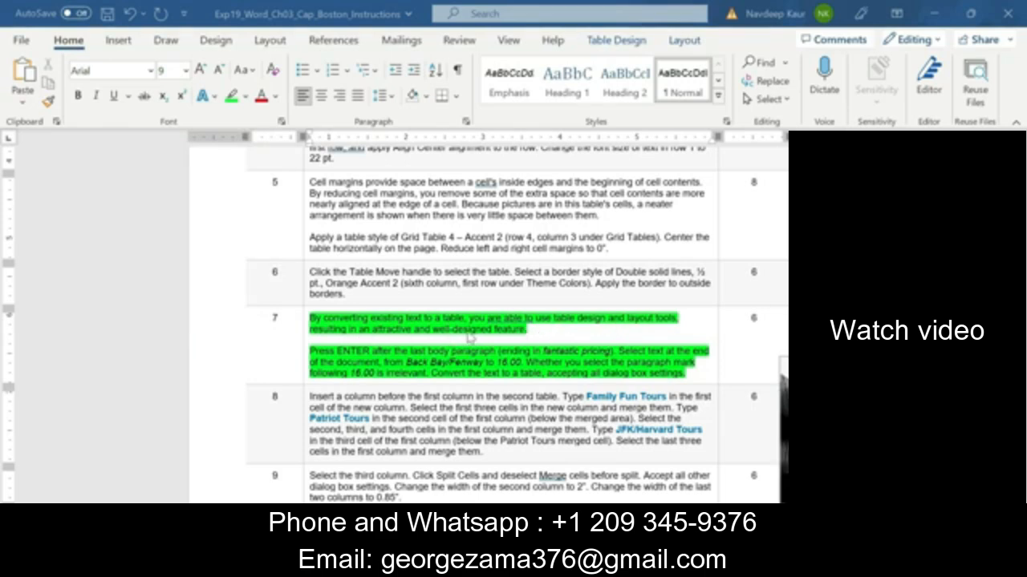
Return to the Exp19_Word_Ch03_CAP_Boston document and add a blank paragraph after the last body paragraph, ending in "fantastic pricing.".
scroll(470, 337, down, 1)
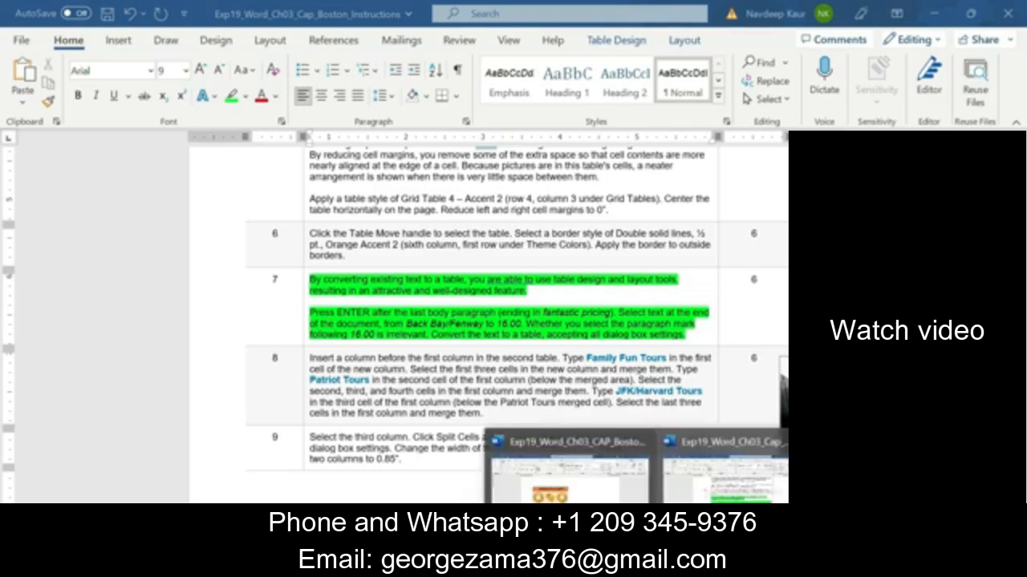
click(578, 493)
scroll(518, 320, down, 3)
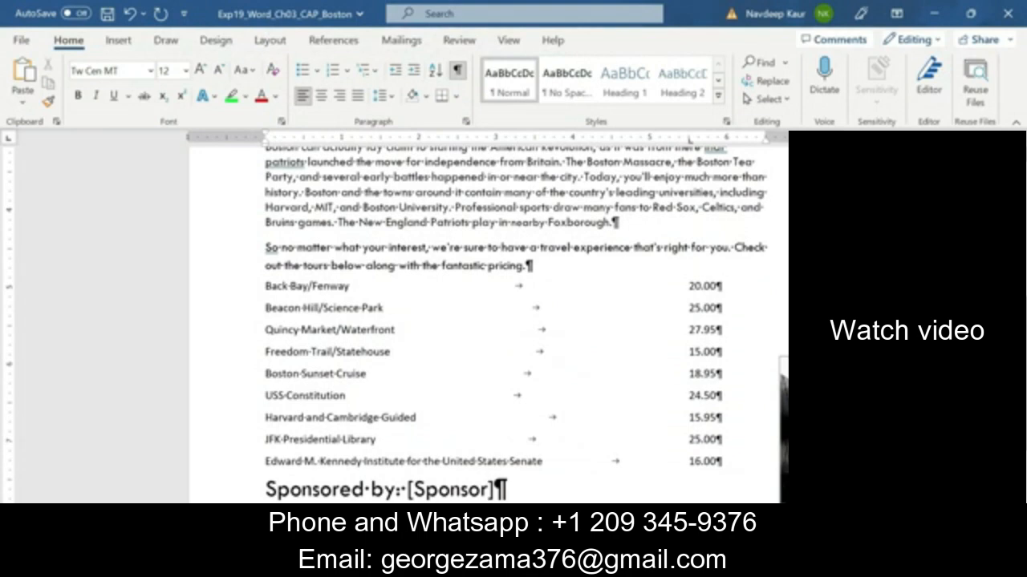
click(527, 266)
click(656, 565)
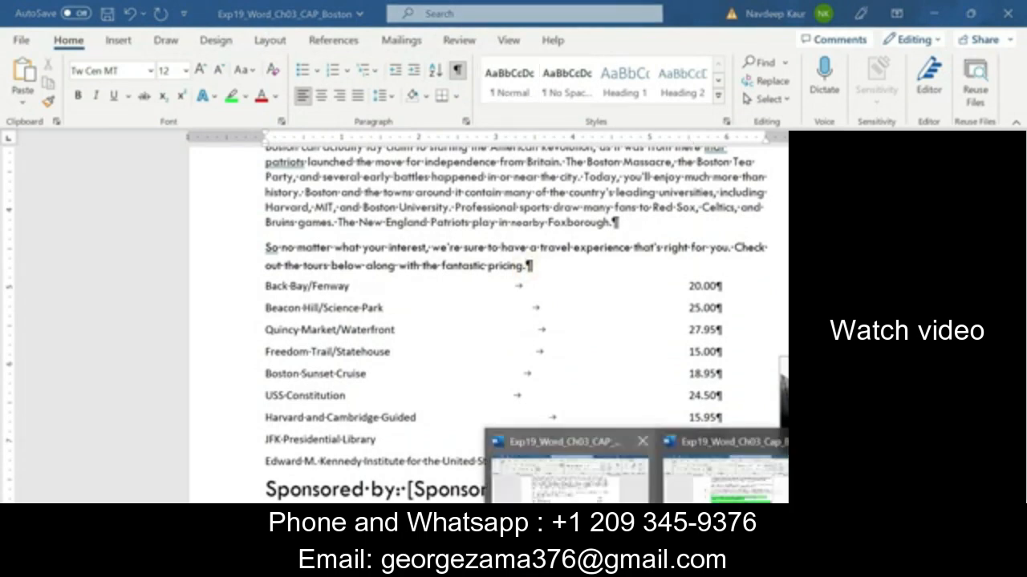
click(720, 491)
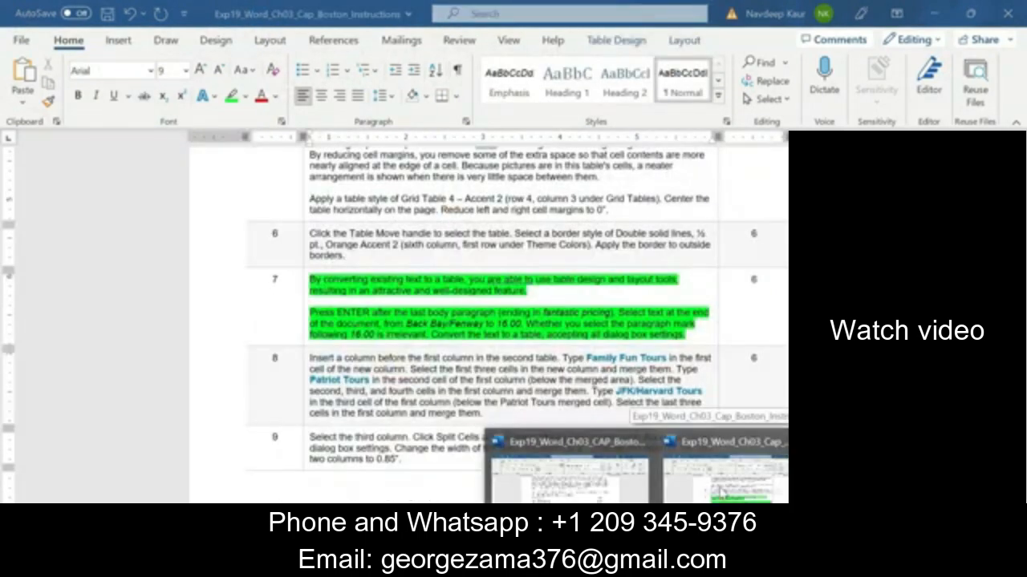
click(637, 489)
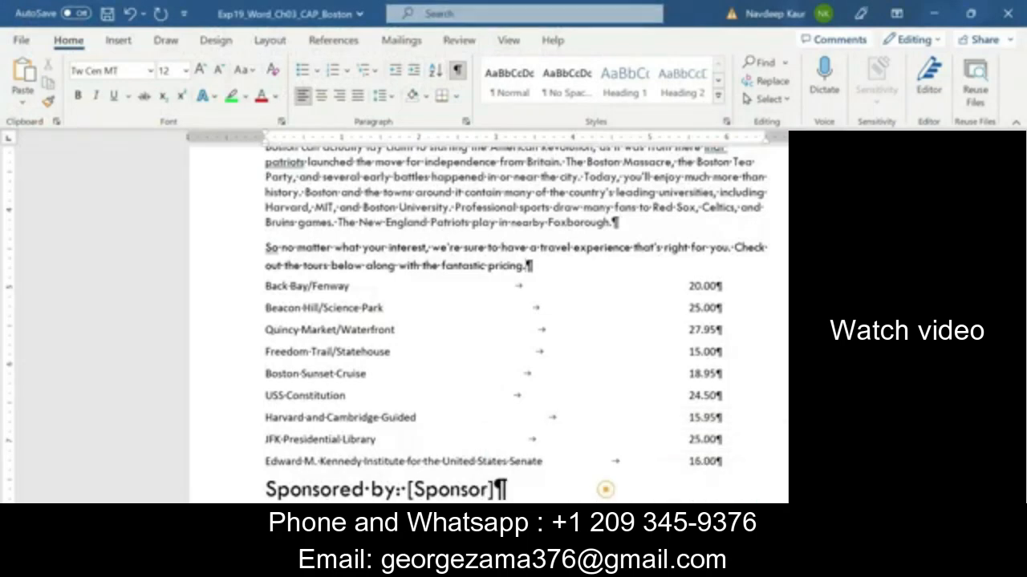
key(Return)
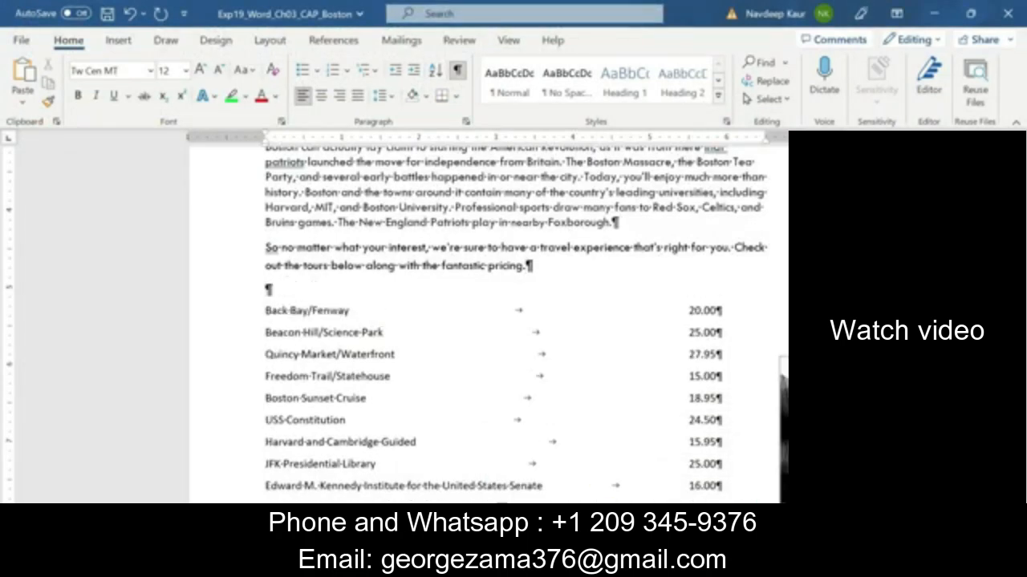
Convert the tour list from Back Bay/Fenway to 16.00 into a table, accepting the default conversion settings.
drag(266, 310, 374, 487)
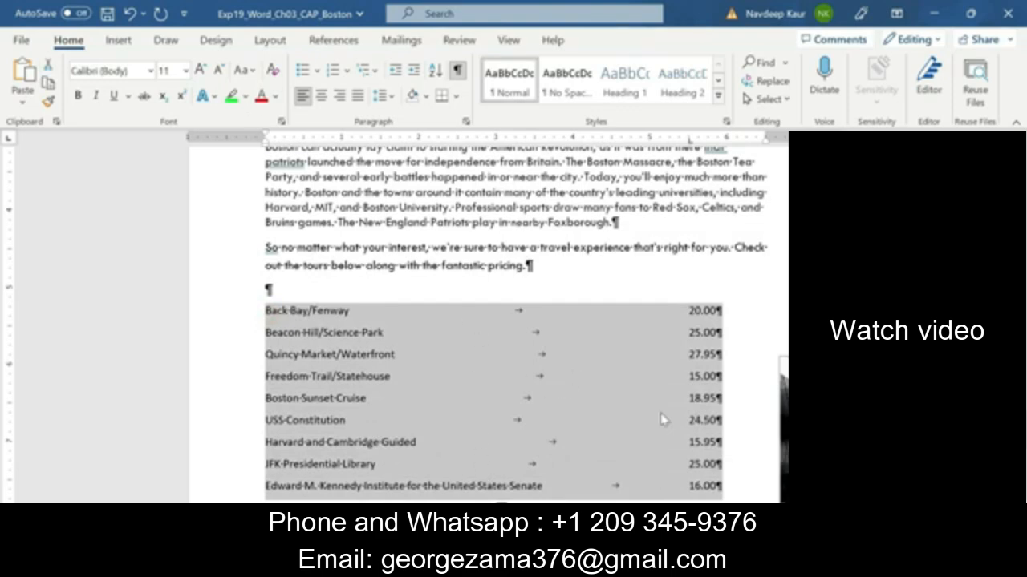
click(119, 42)
click(115, 97)
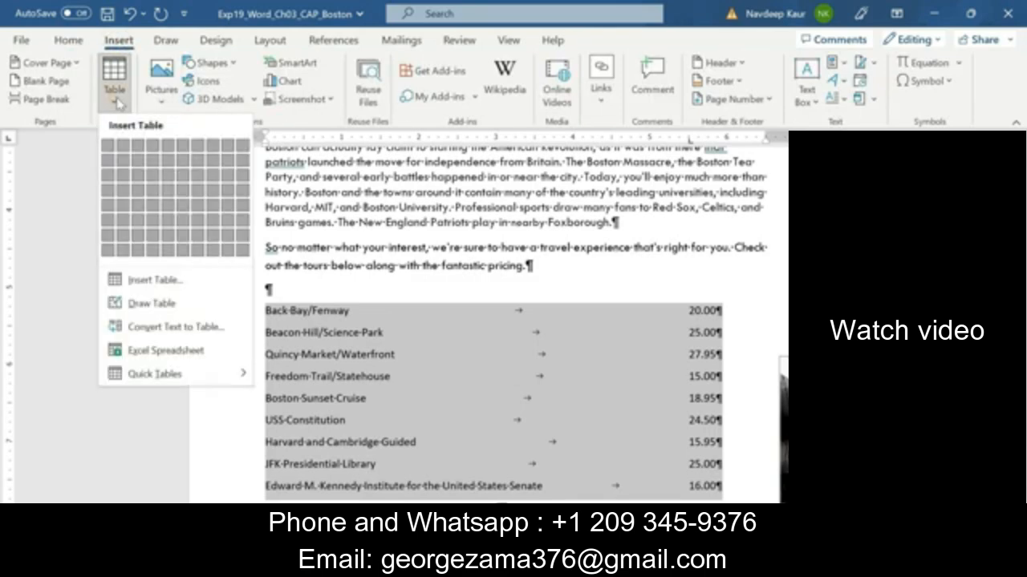
click(177, 328)
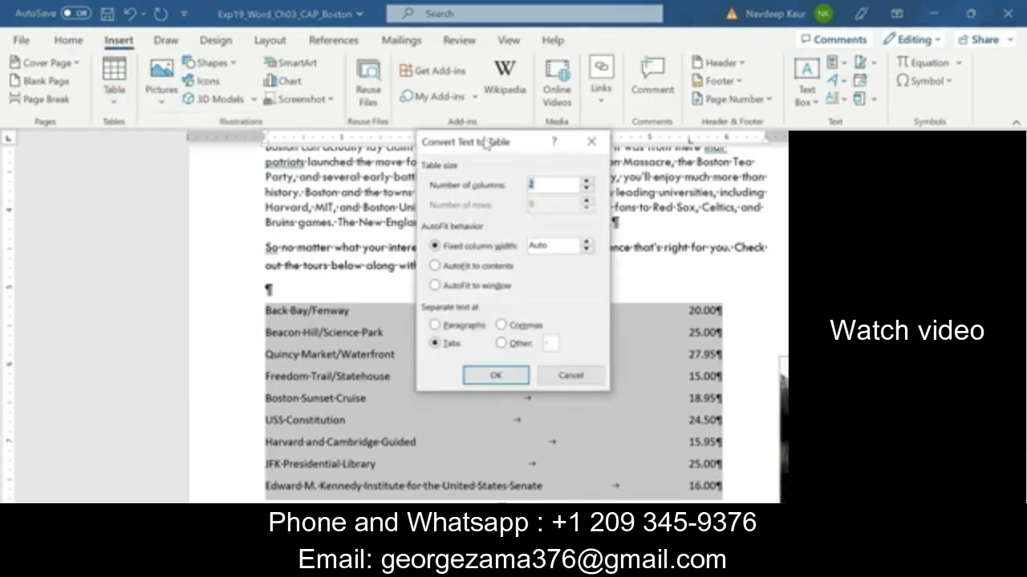
click(496, 383)
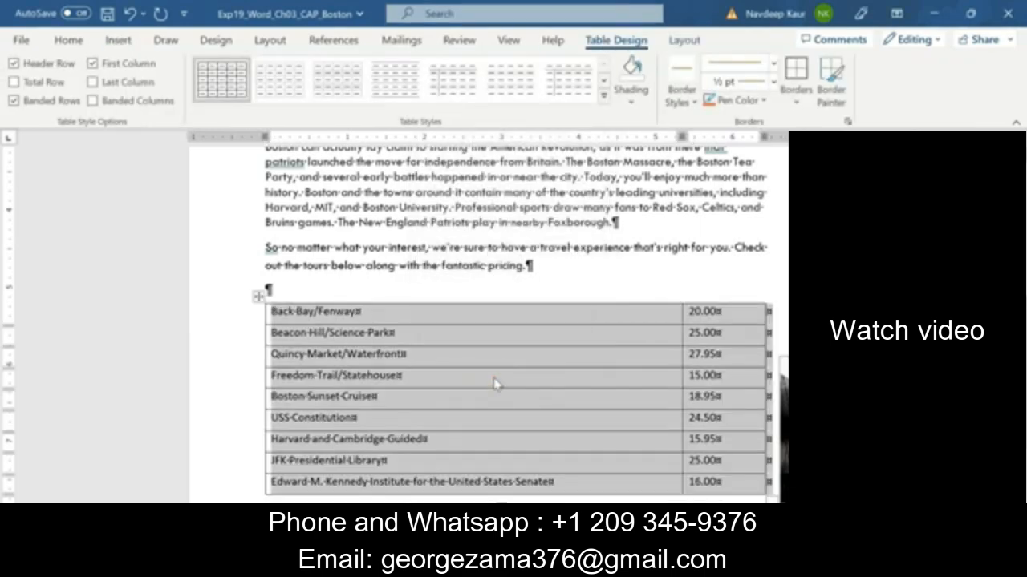
scroll(496, 383, up, 3)
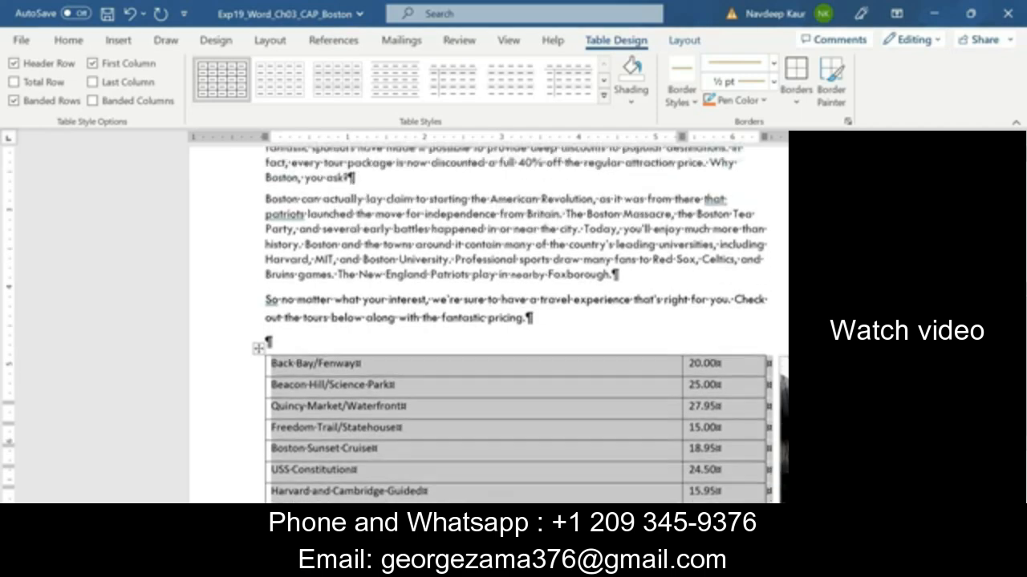
scroll(496, 383, down, 3)
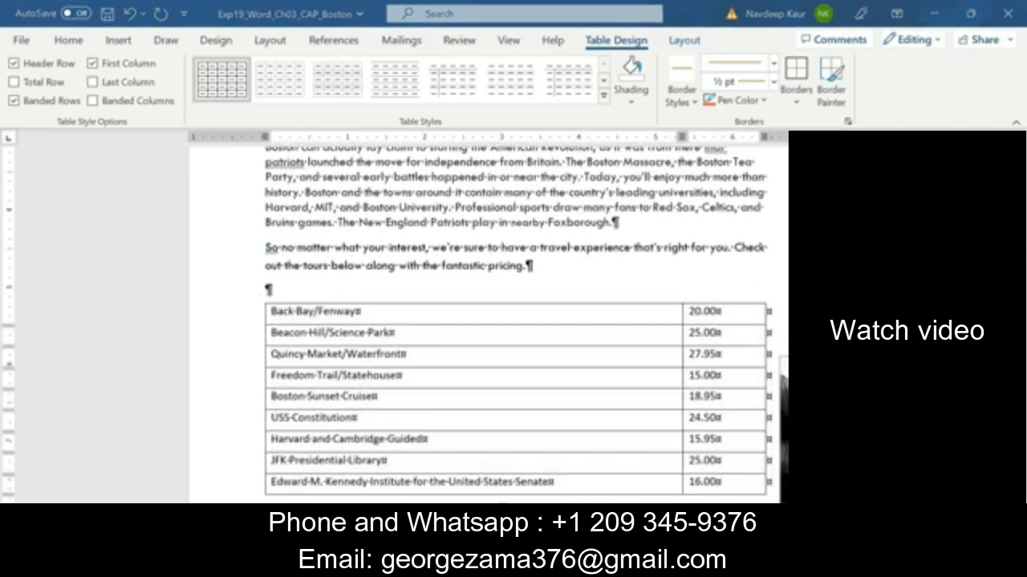
In the instructions document, clear the highlight from step 7 and highlight step 8 in bright green.
click(698, 493)
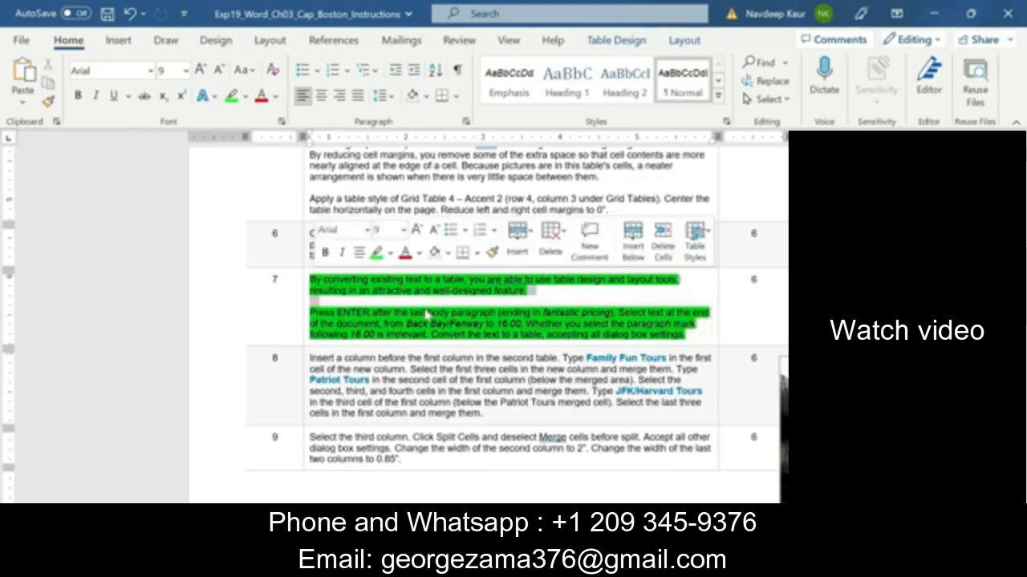
click(376, 252)
scroll(388, 270, down, 2)
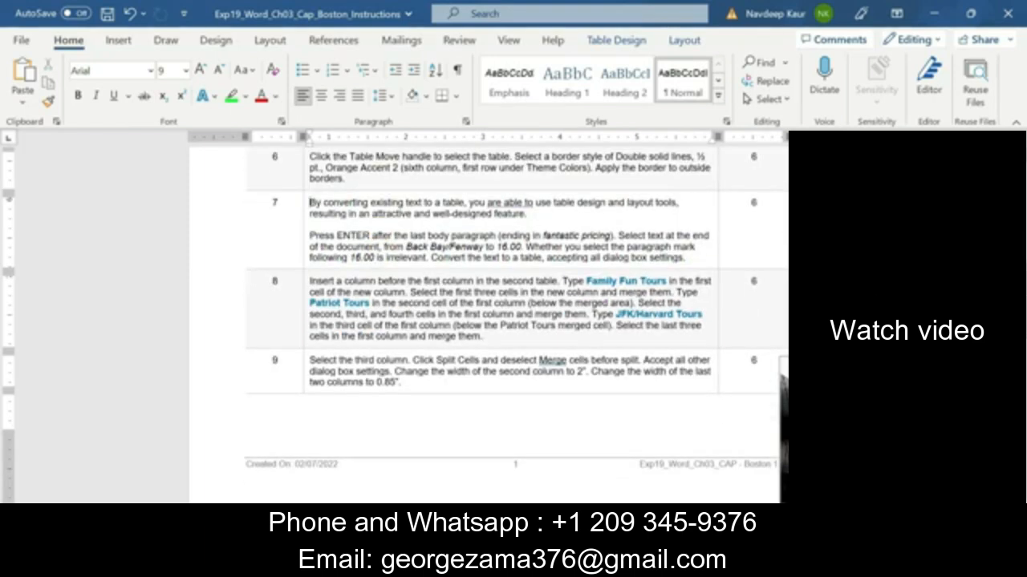
drag(310, 280, 510, 338)
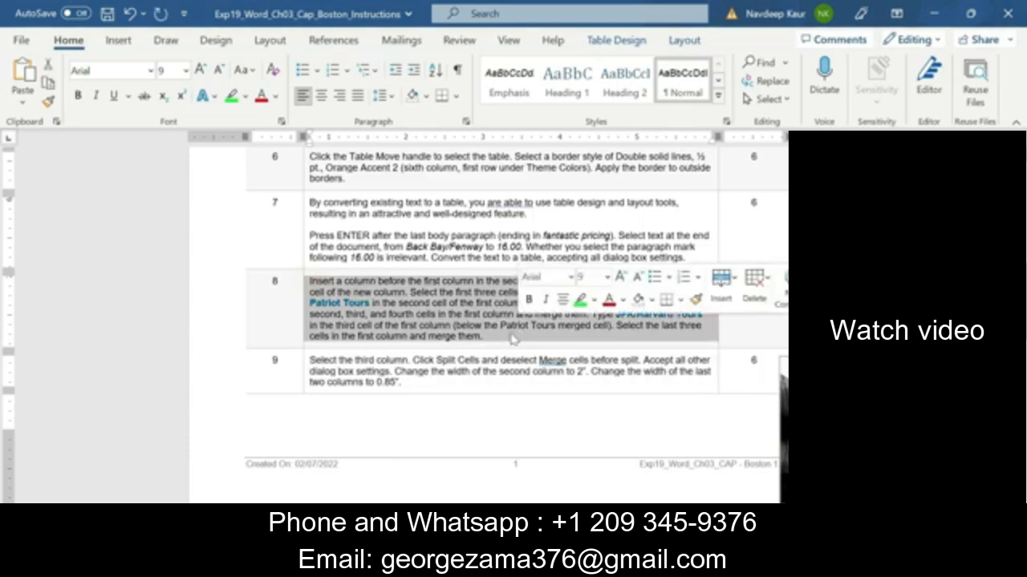
click(580, 299)
click(486, 336)
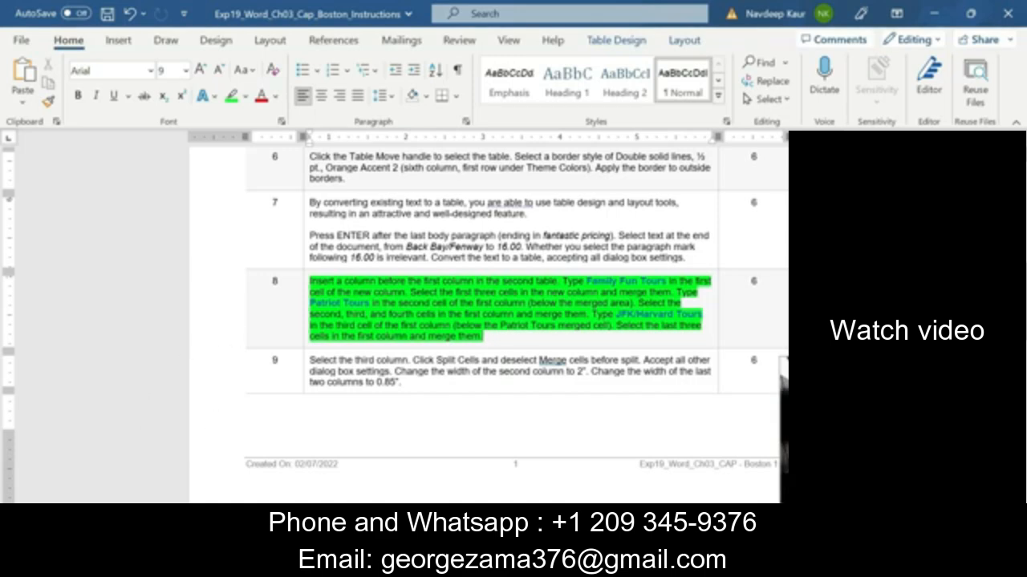
key(ctrl+z)
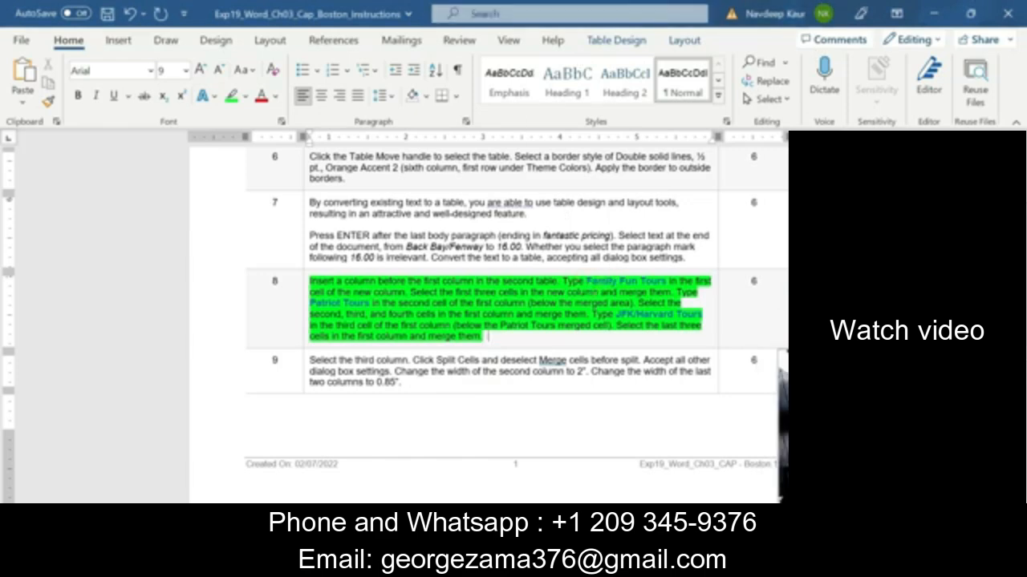
Copy the text "Family Fun Tours" from step 8 of the instructions and return to the Exp19_Word_Ch03_CAP_Boston document.
drag(586, 281, 665, 281)
key(ctrl+c)
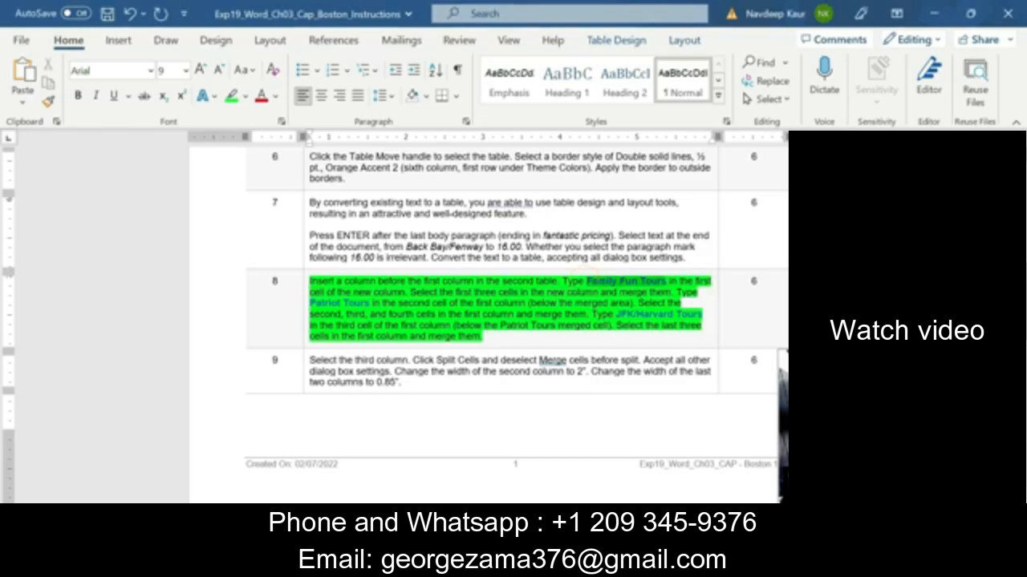
key(ctrl+b)
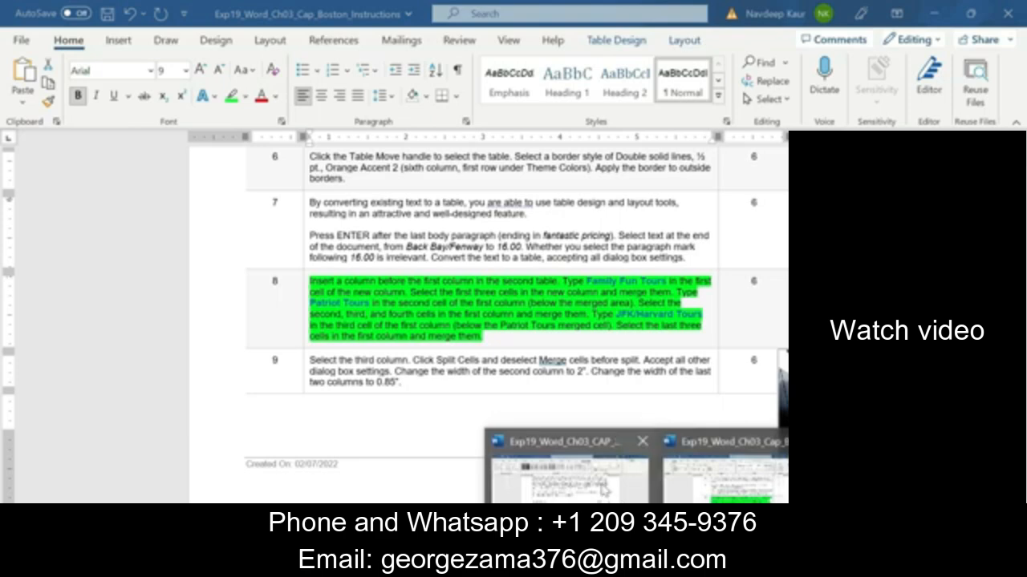
click(606, 493)
Insert a new column before the first column of the tour price table.
click(311, 315)
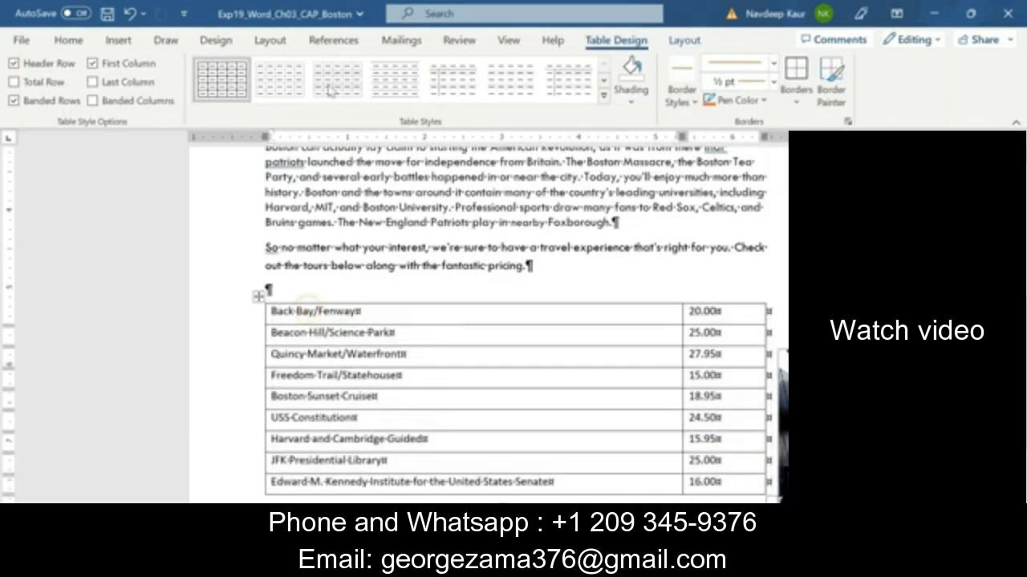
click(683, 40)
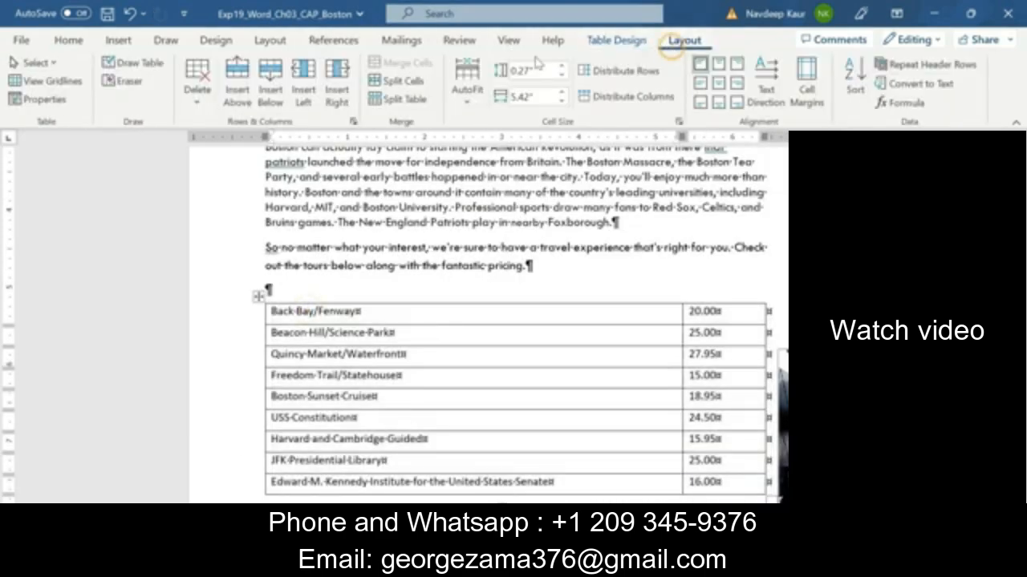
click(303, 84)
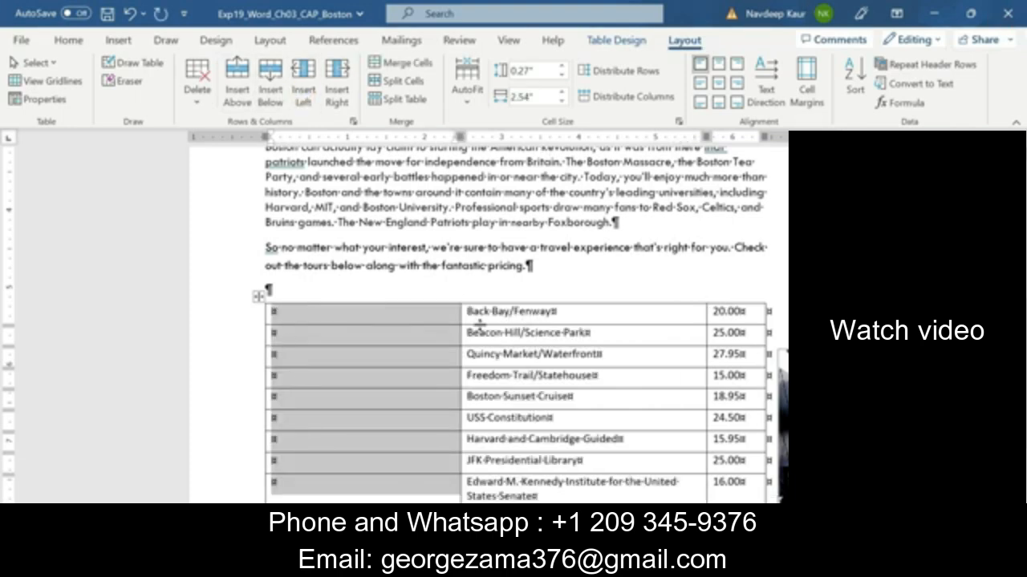
Paste "Family Fun Tours" into the first cell of the new column, keeping only the text without its source formatting.
click(274, 312)
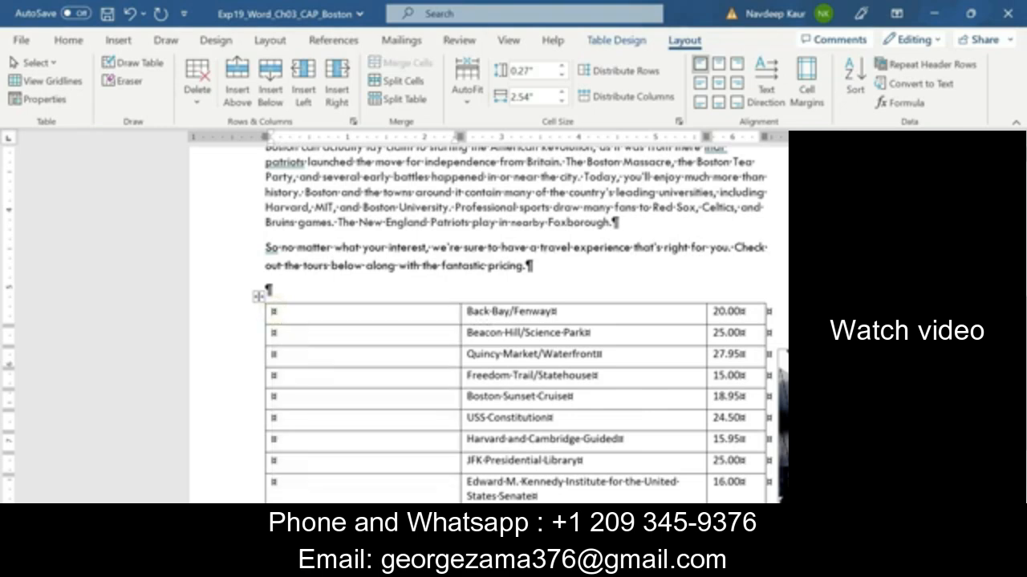
key(ctrl+v)
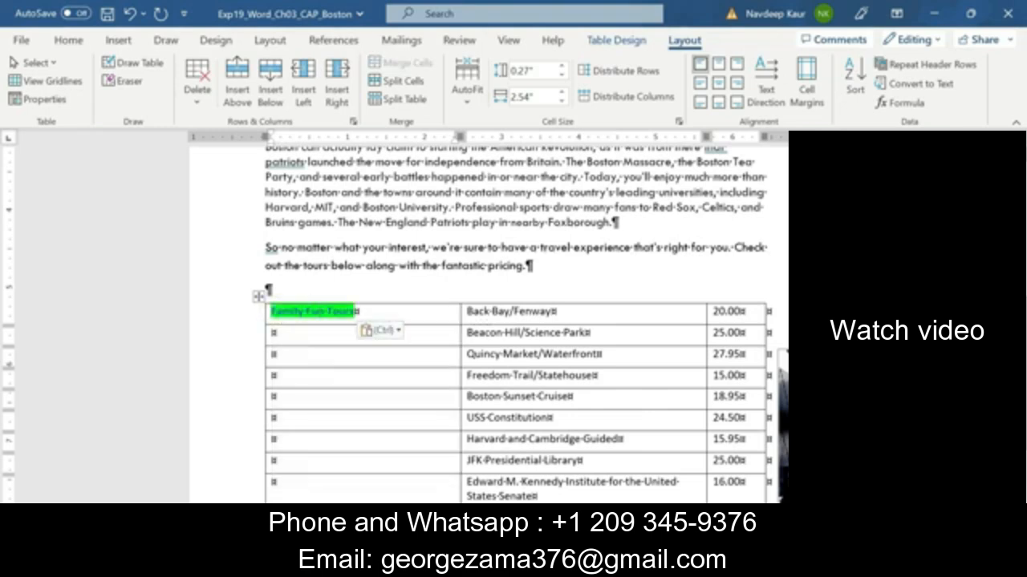
click(381, 330)
click(462, 373)
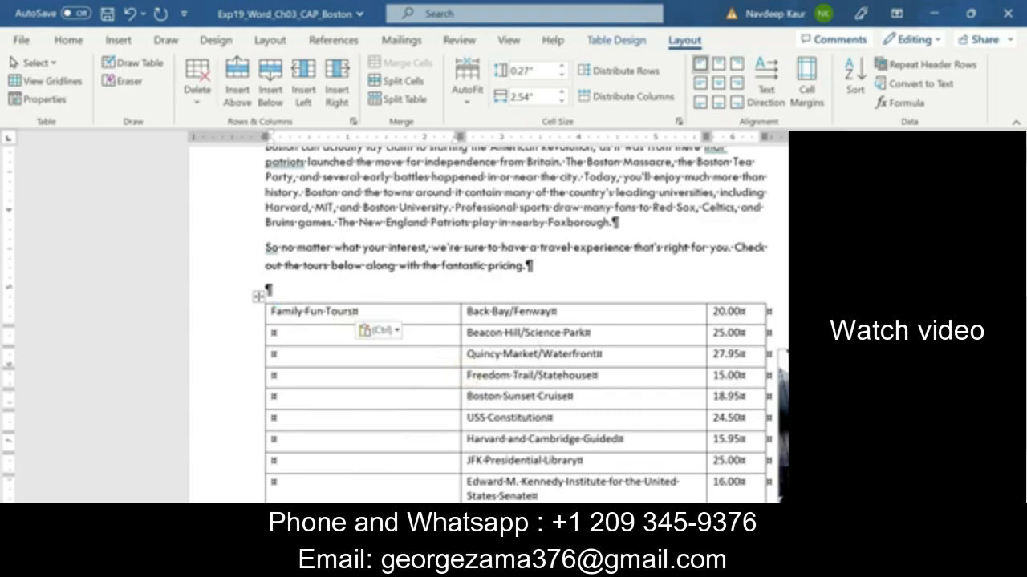
Check step 8 in the instructions document, then merge the first three cells of the tour price table's first column.
click(658, 565)
click(706, 489)
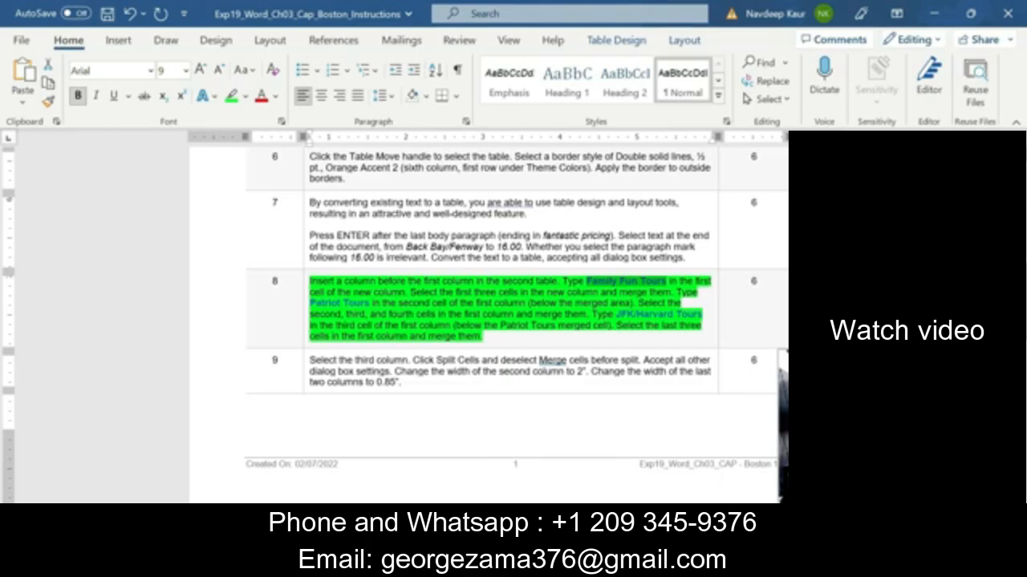
click(657, 564)
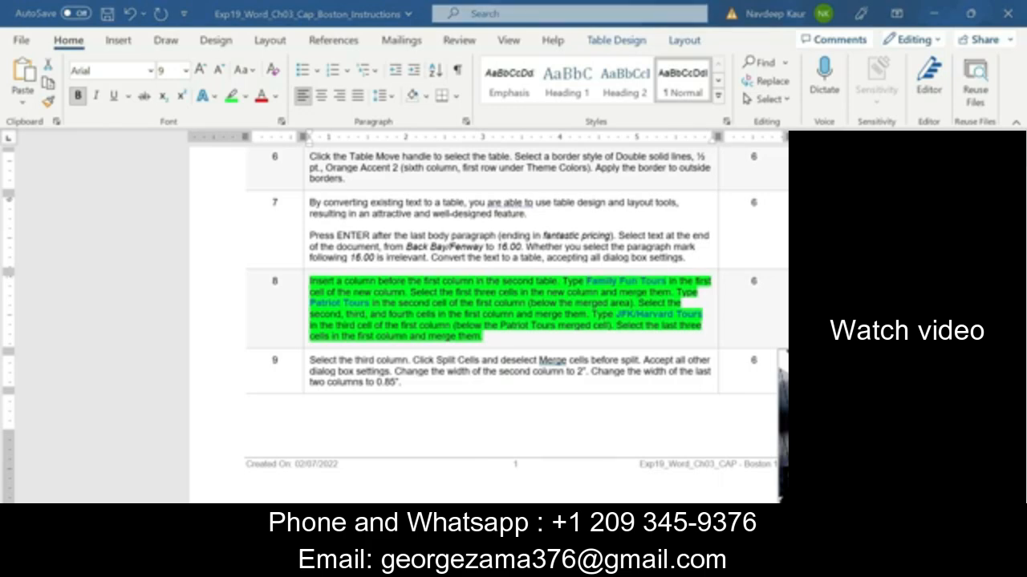
click(564, 501)
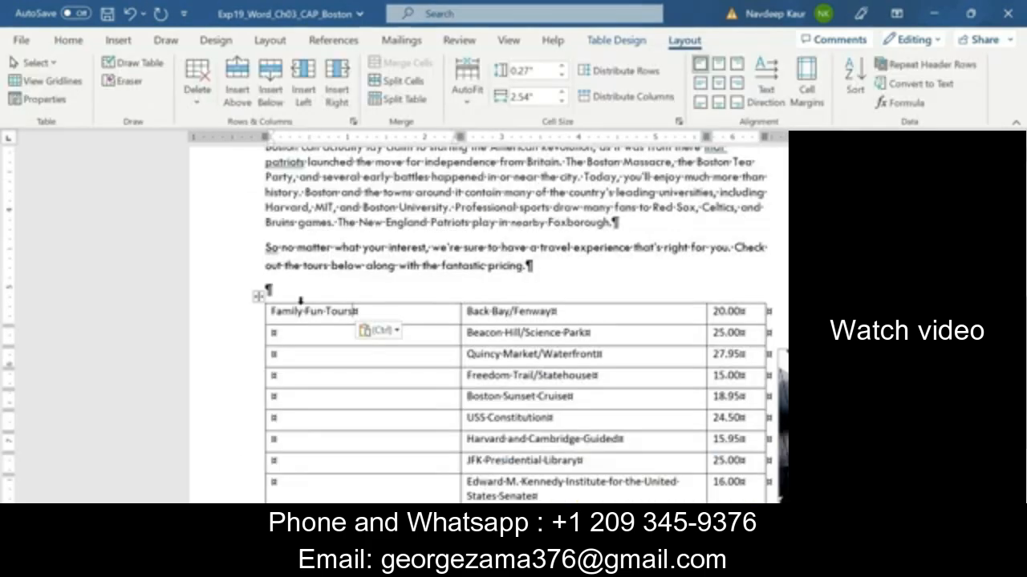
double_click(289, 311)
key(shift+Down)
key(shift+Down)
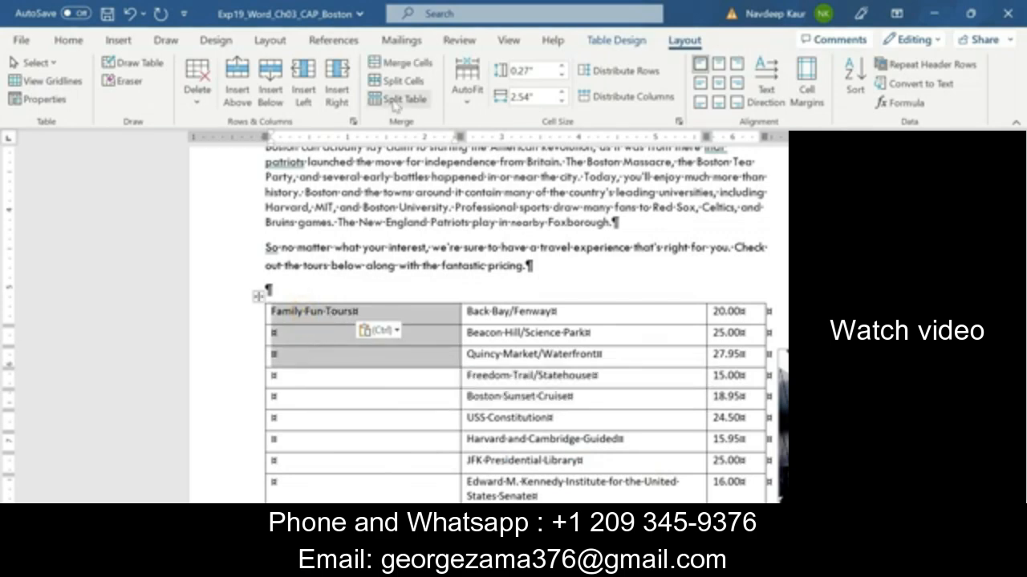
click(401, 64)
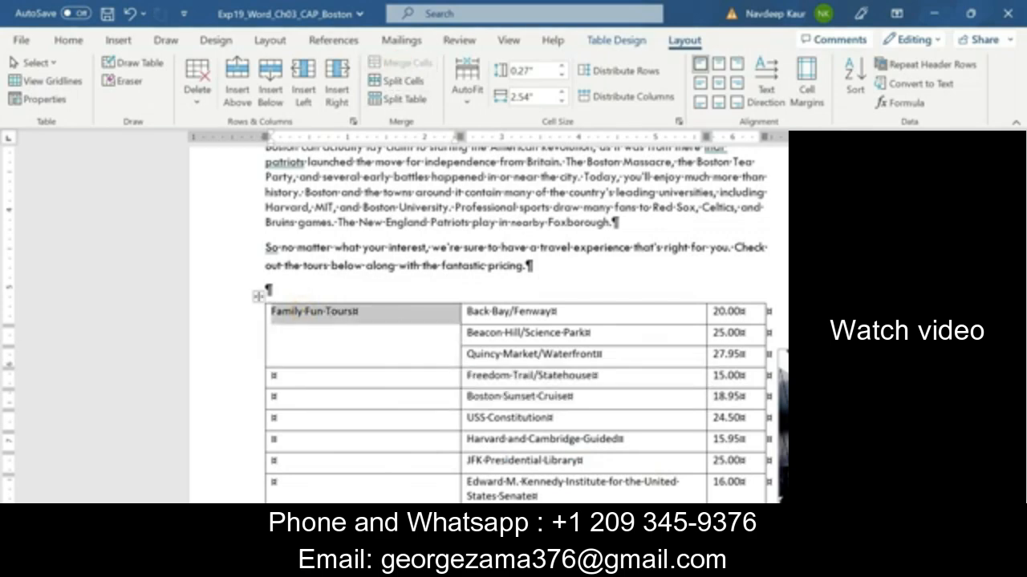
Copy the text "Patriot Tour" from step 8 of the instructions and return to the Exp19_Word_Ch03_CAP_Boston document.
click(657, 566)
click(711, 498)
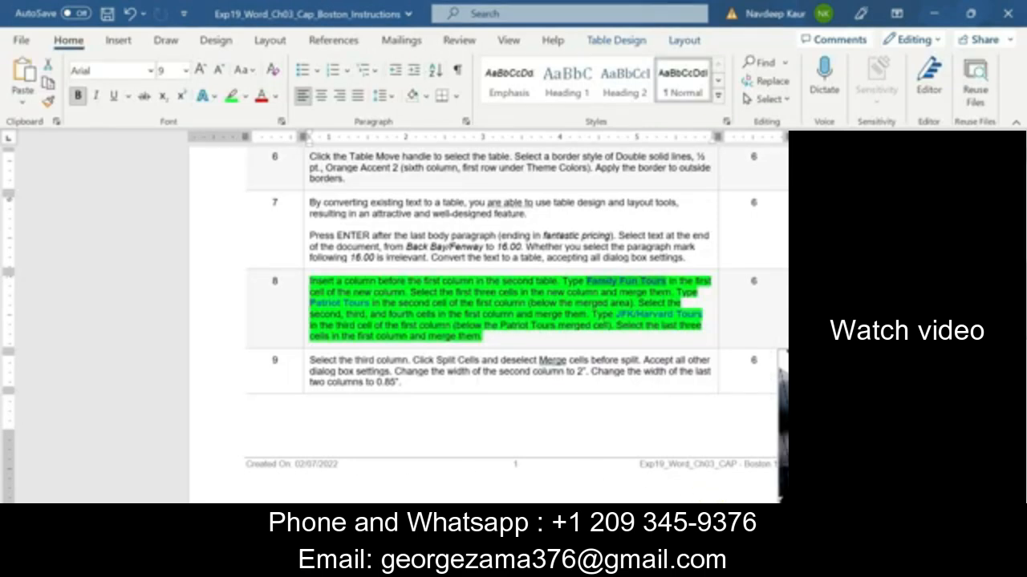
drag(310, 303, 370, 304)
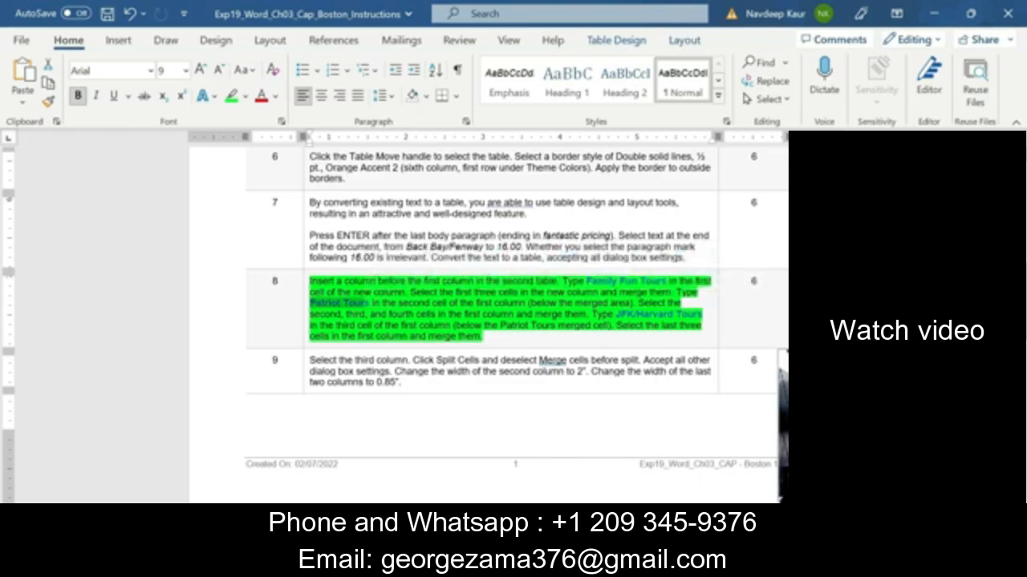
key(ctrl+c)
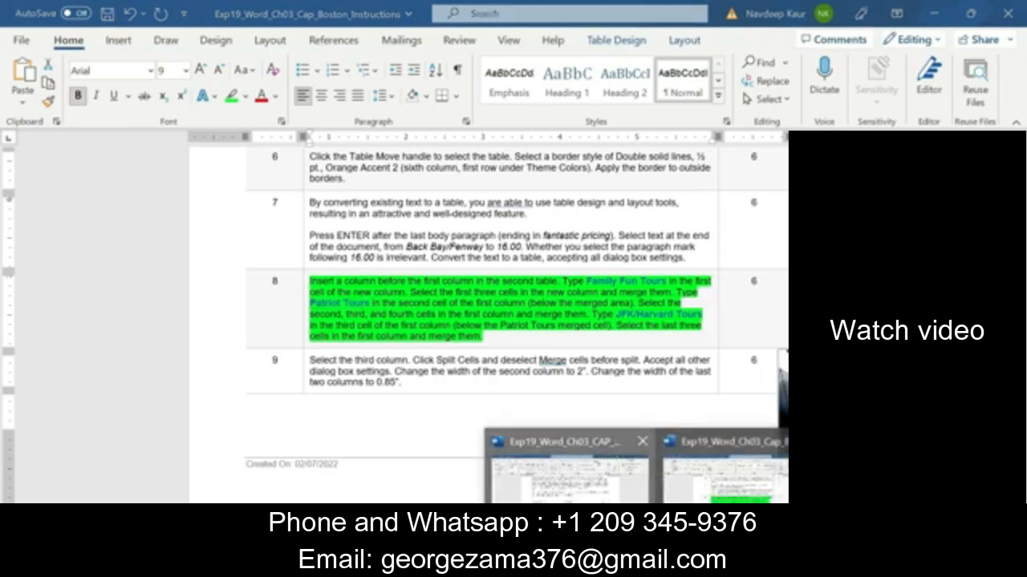
click(565, 469)
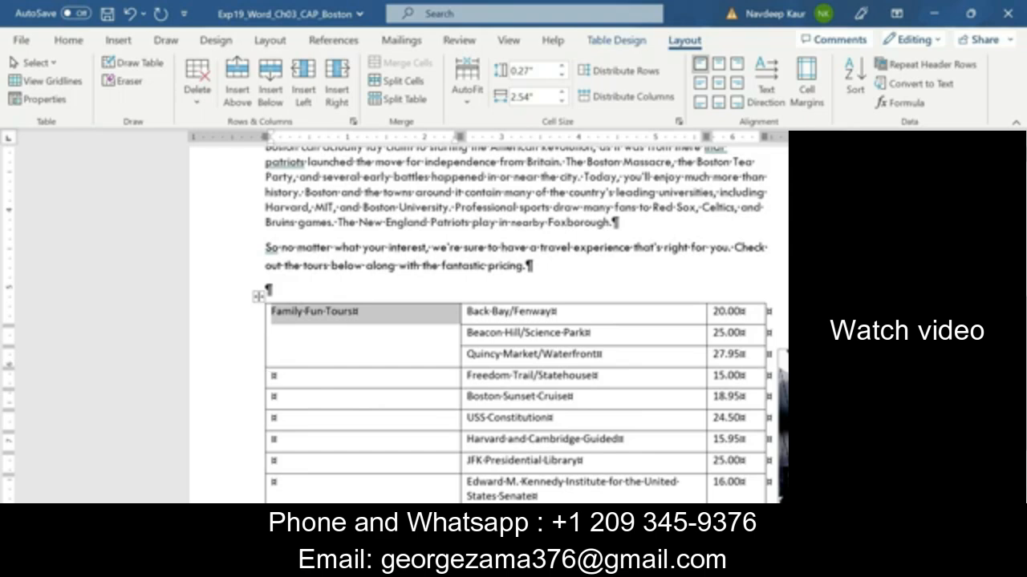
Paste "Patriot Tour" as text only below the merged Family Fun Tours cell and merge that cell with the two beneath it.
click(273, 376)
key(ctrl+v)
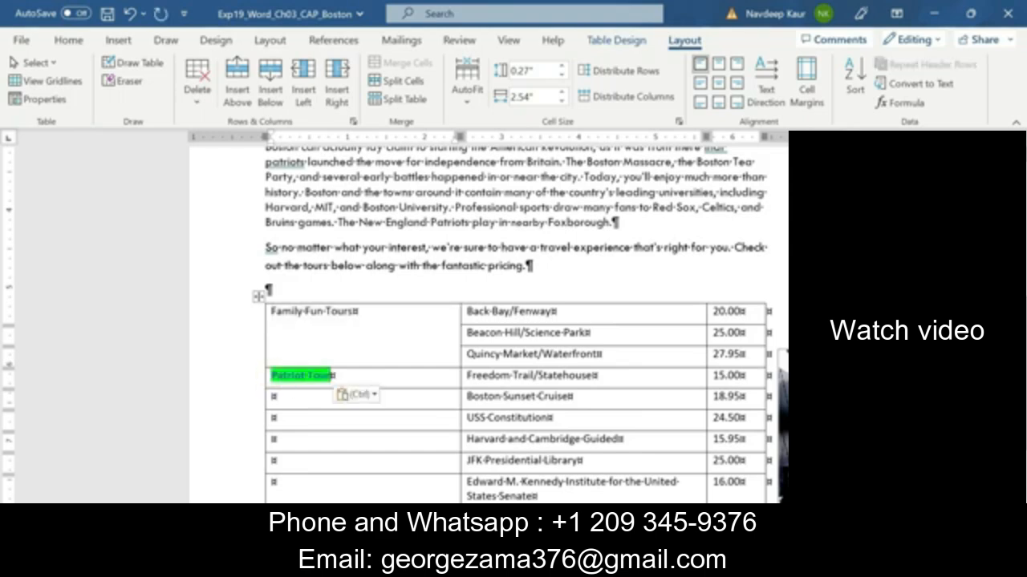
click(371, 395)
click(433, 435)
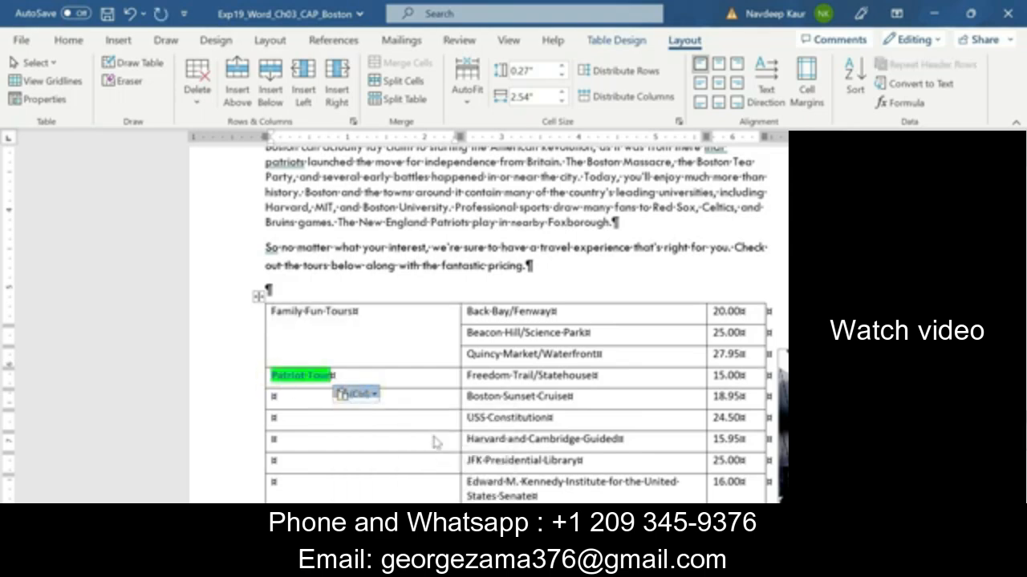
drag(400, 378, 405, 422)
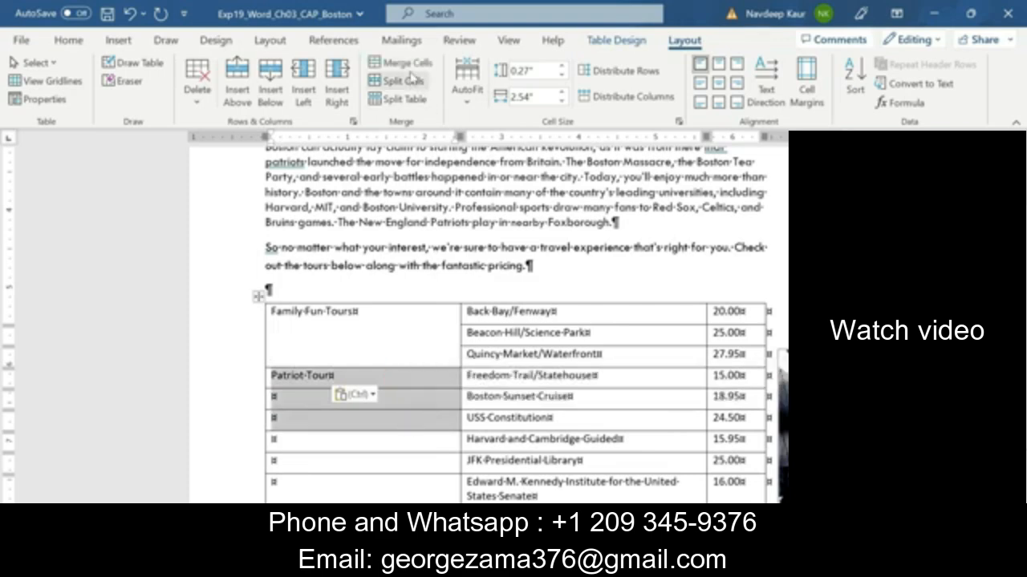
click(405, 64)
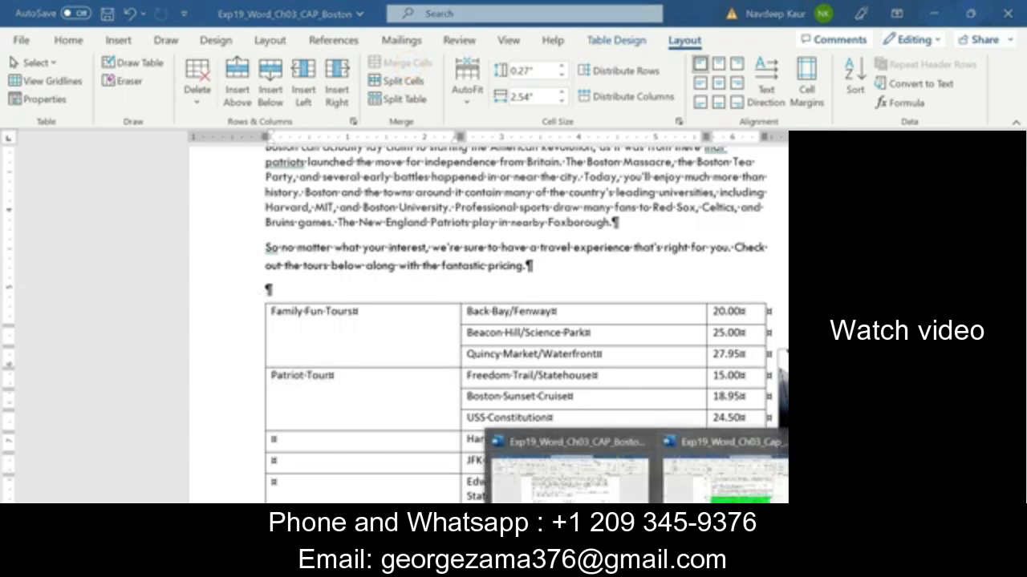
Copy the text "JFK/Harvard Tours" from step 8 of the instructions and return to the Exp19_Word_Ch03_CAP_Boston document.
click(708, 490)
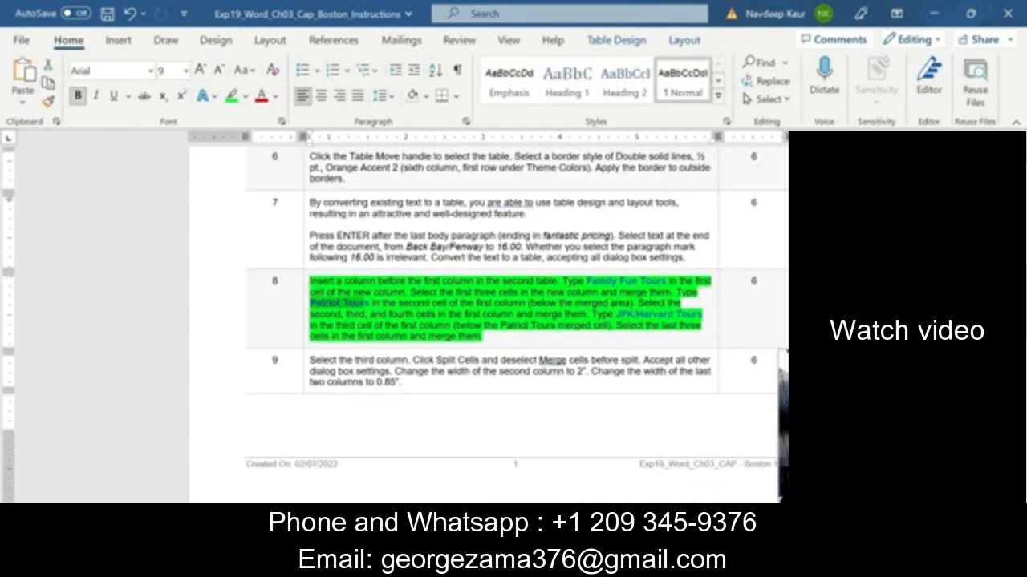
drag(615, 313, 703, 315)
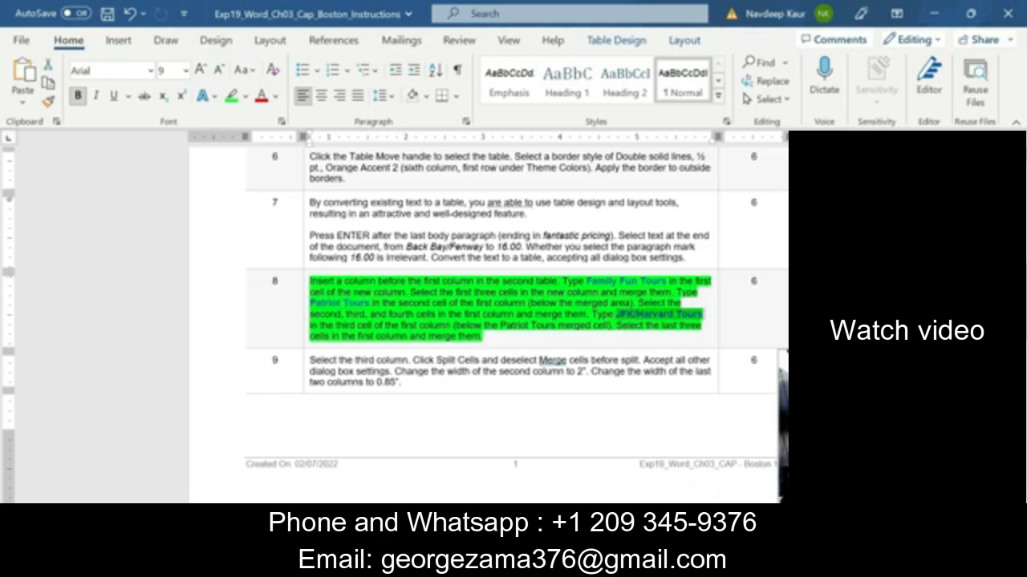
key(ctrl+c)
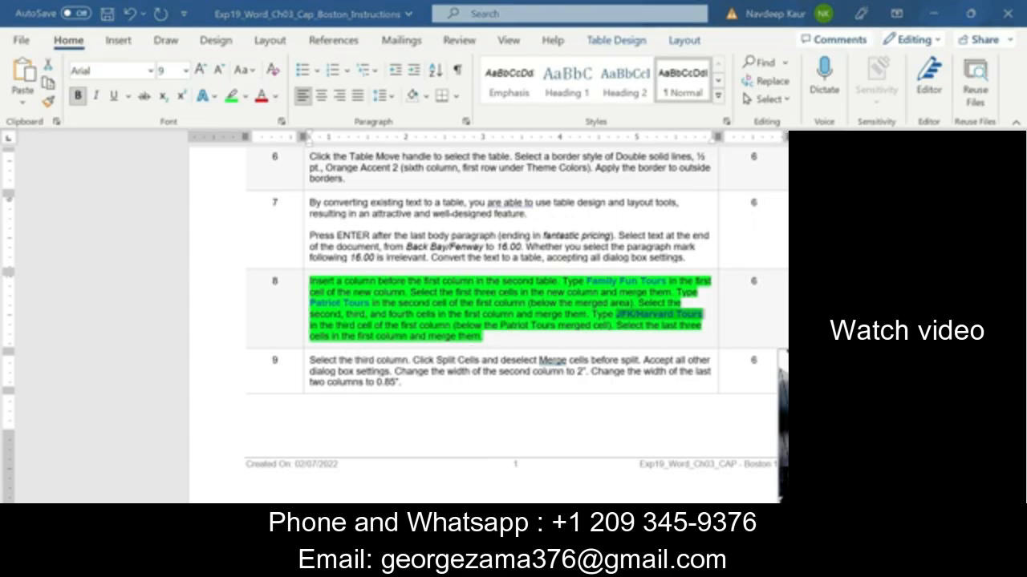
mouse_move(635, 565)
click(716, 530)
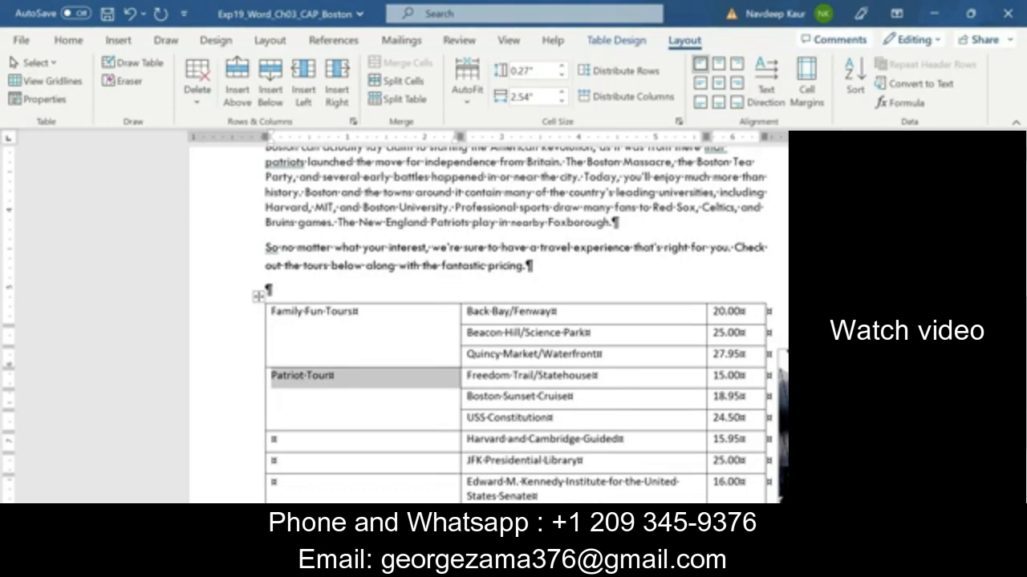
Paste "JFK/Harvard Tours" as text only below the merged Patriot Tour cell and merge the last three cells of the first column.
click(274, 439)
key(ctrl+v)
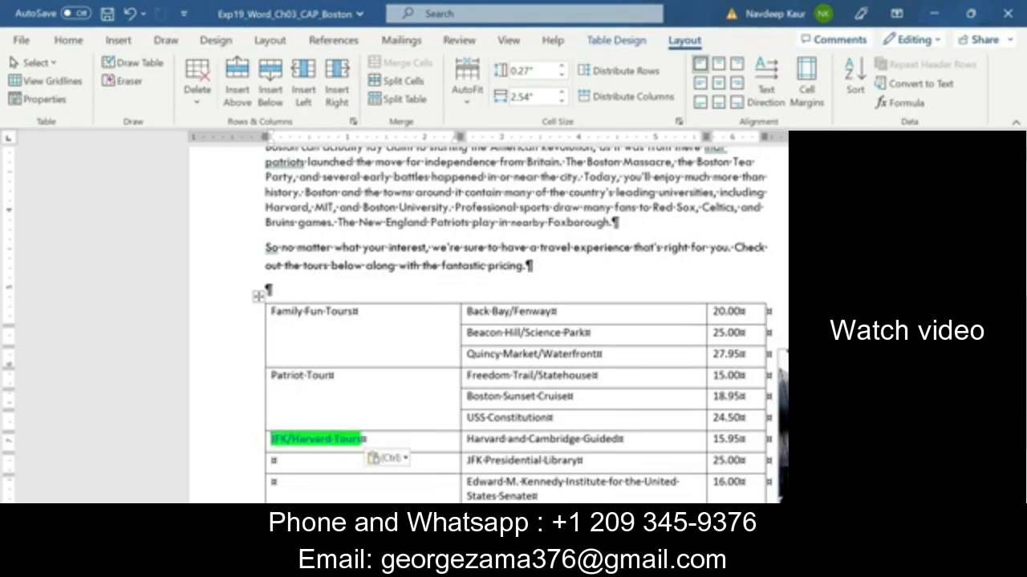
click(393, 459)
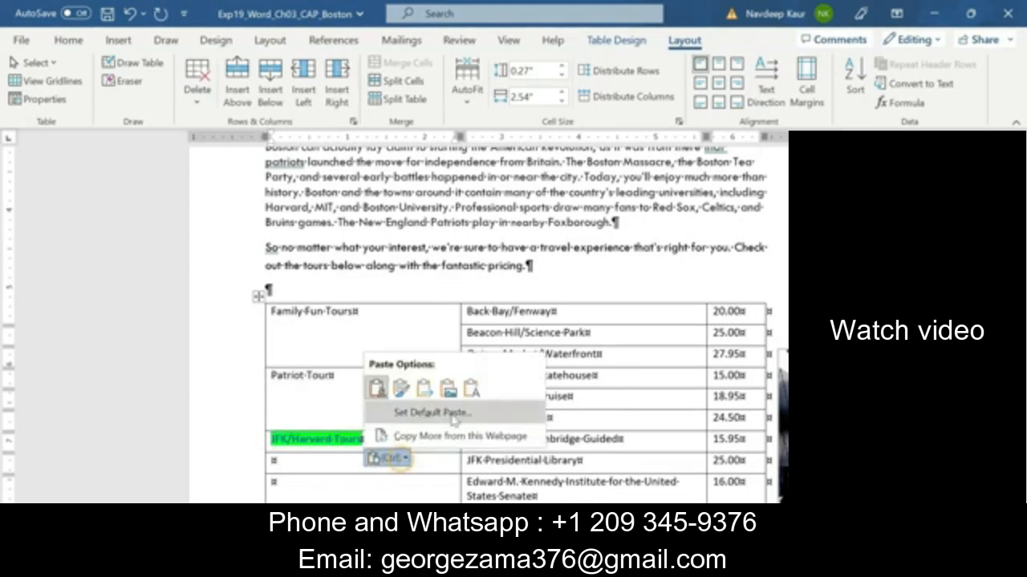
click(472, 389)
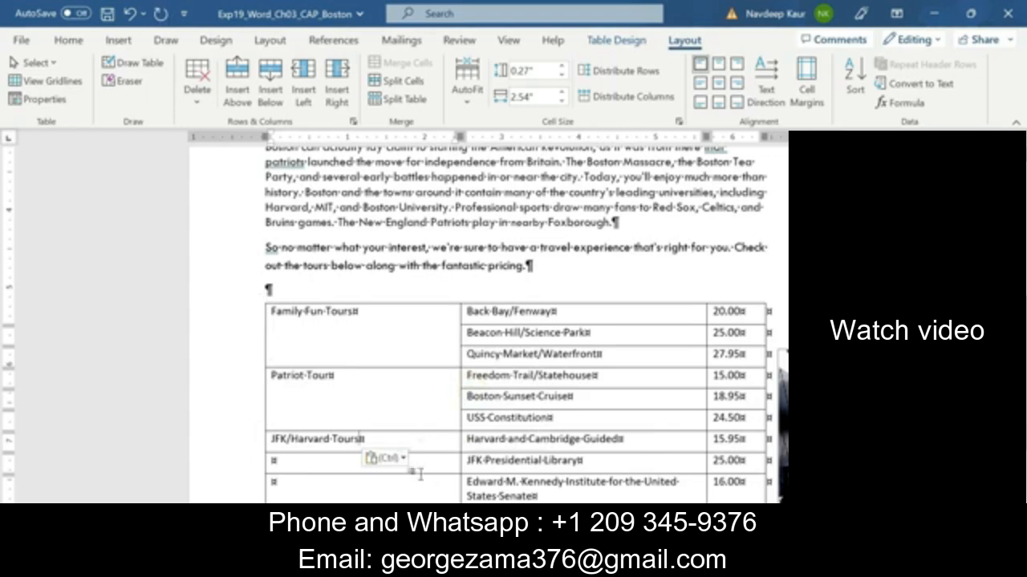
drag(419, 439, 422, 491)
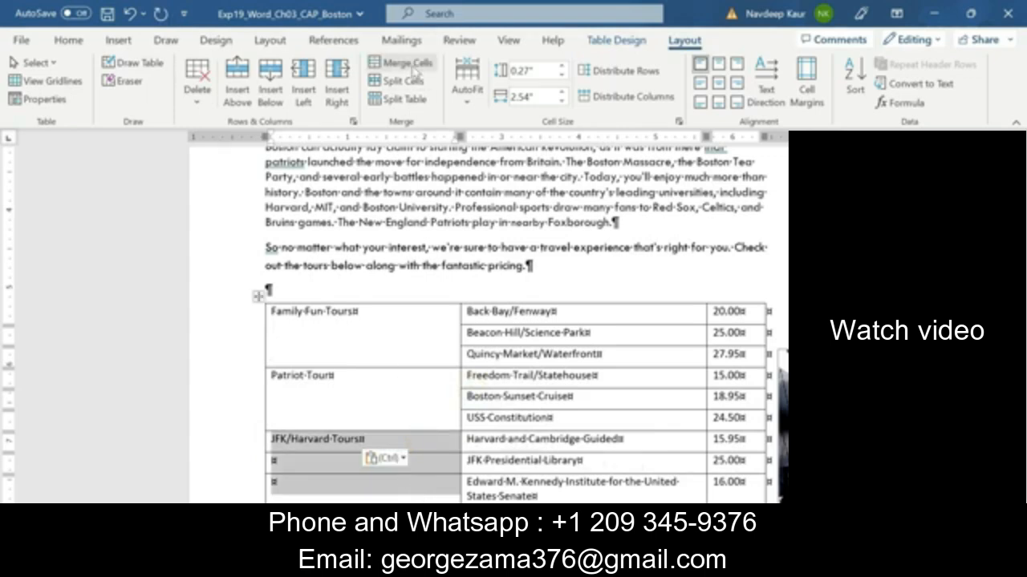
click(410, 63)
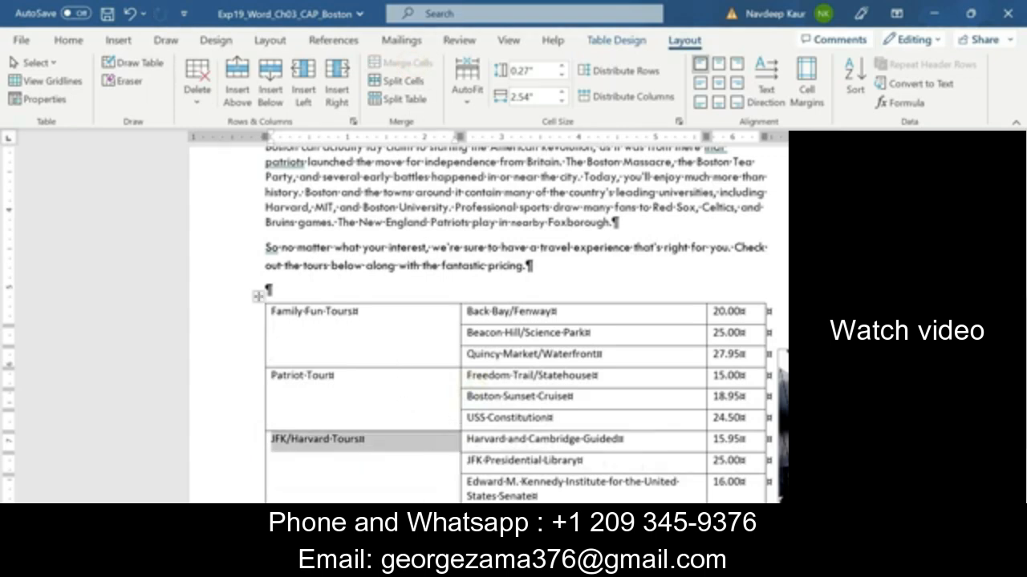
In the instructions document, clear the highlight from step 8, highlight step 9 in bright green, and return to the Boston document.
click(651, 564)
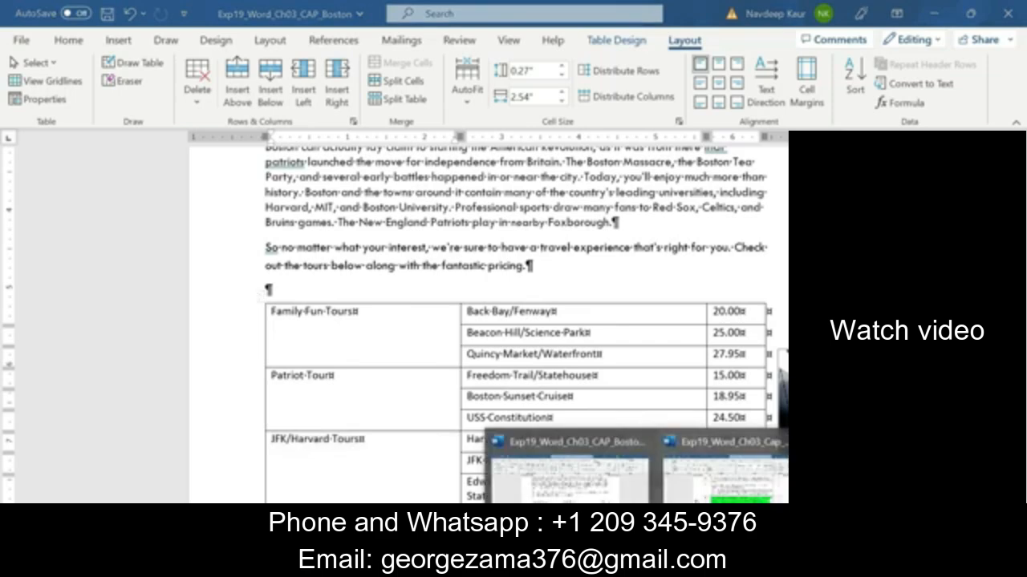
click(651, 495)
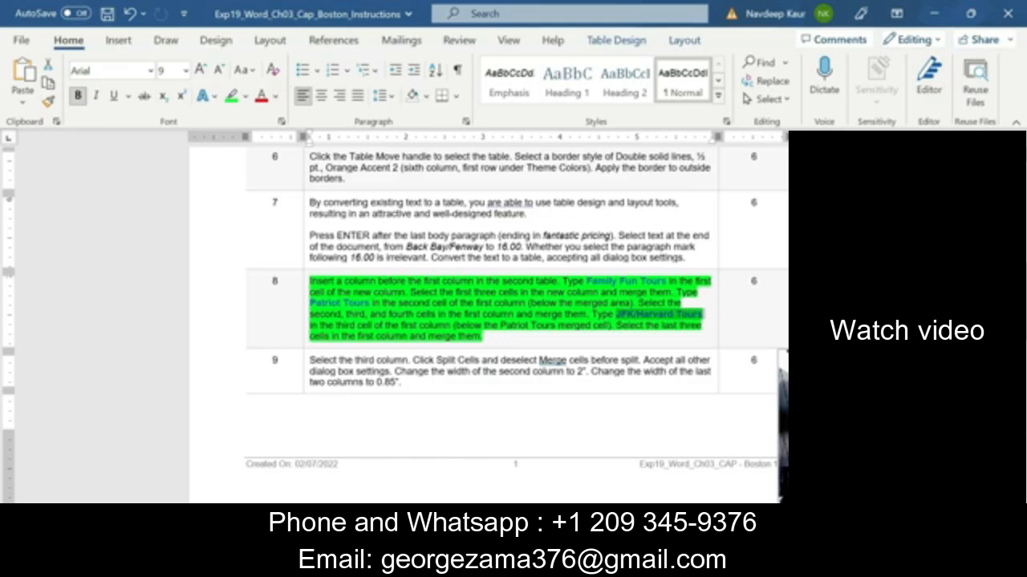
drag(487, 337, 433, 287)
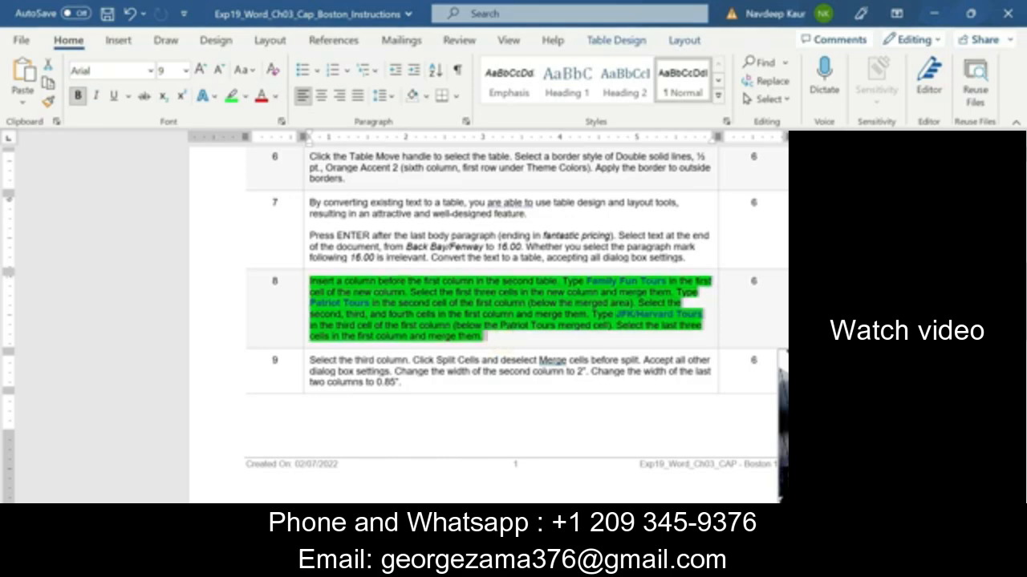
click(380, 256)
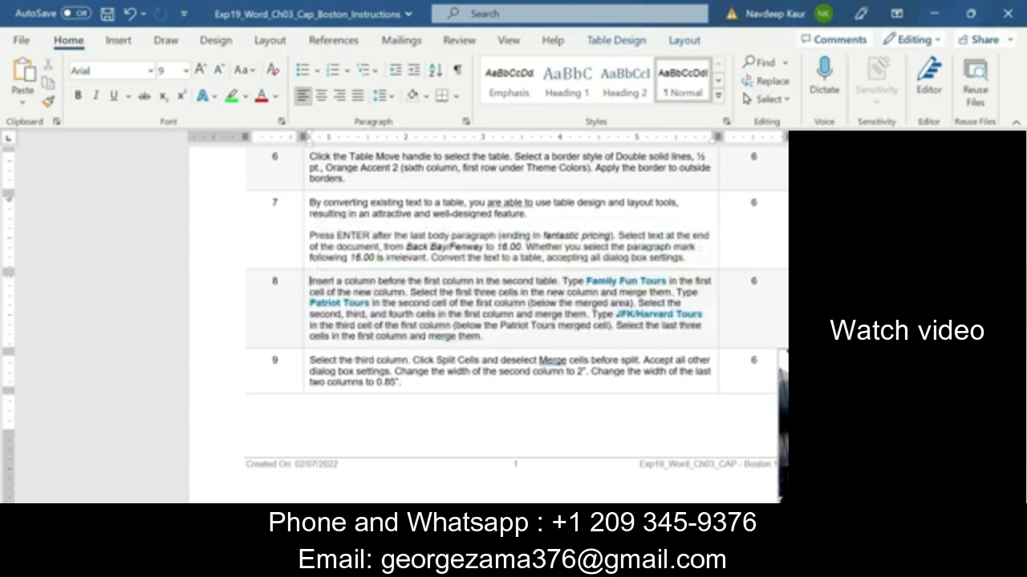
drag(405, 383, 310, 360)
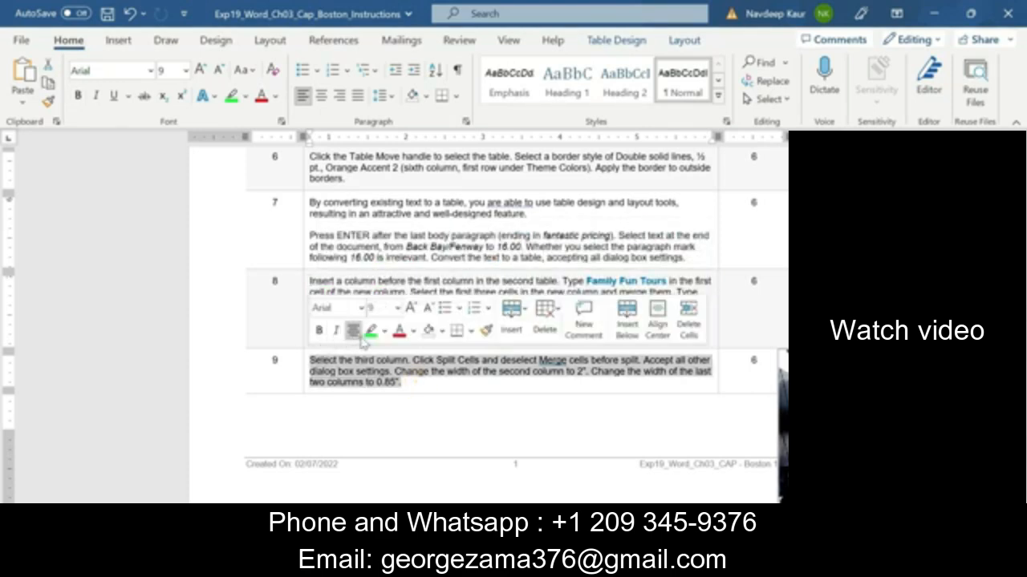
click(371, 331)
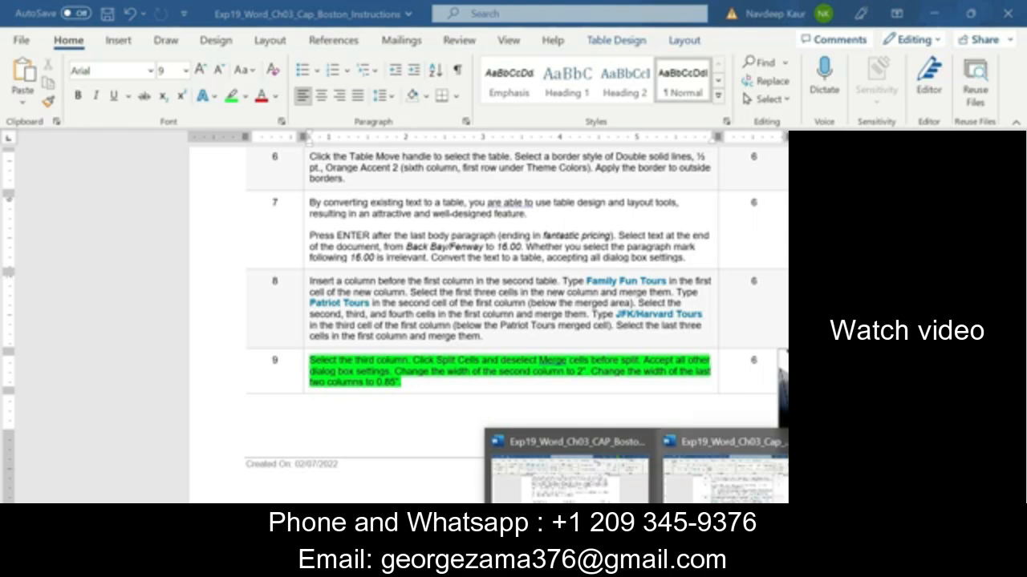
click(564, 493)
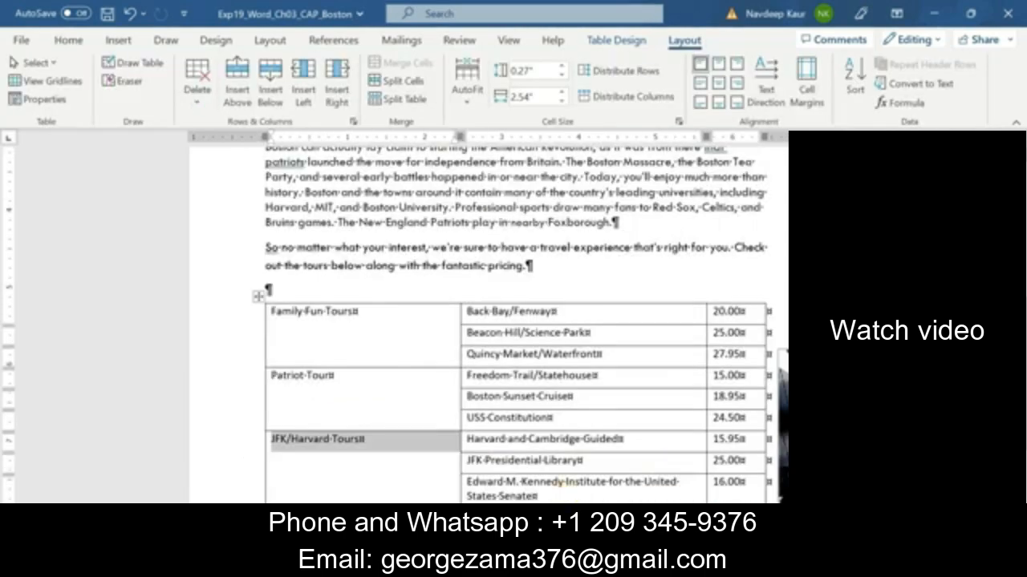
Split the cells of the table's third column into 2 columns without merging the cells before the split.
drag(736, 311, 736, 485)
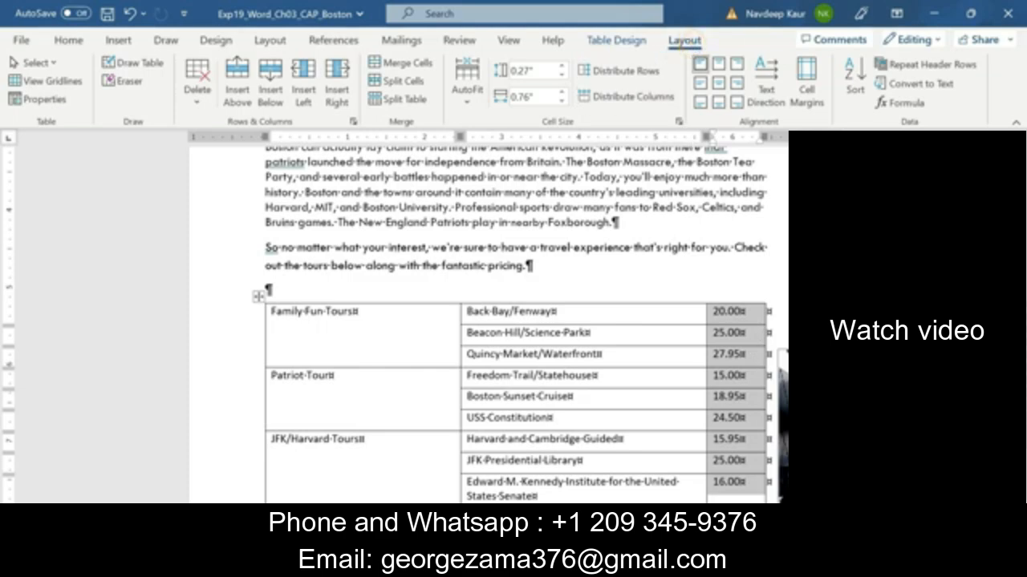
click(409, 82)
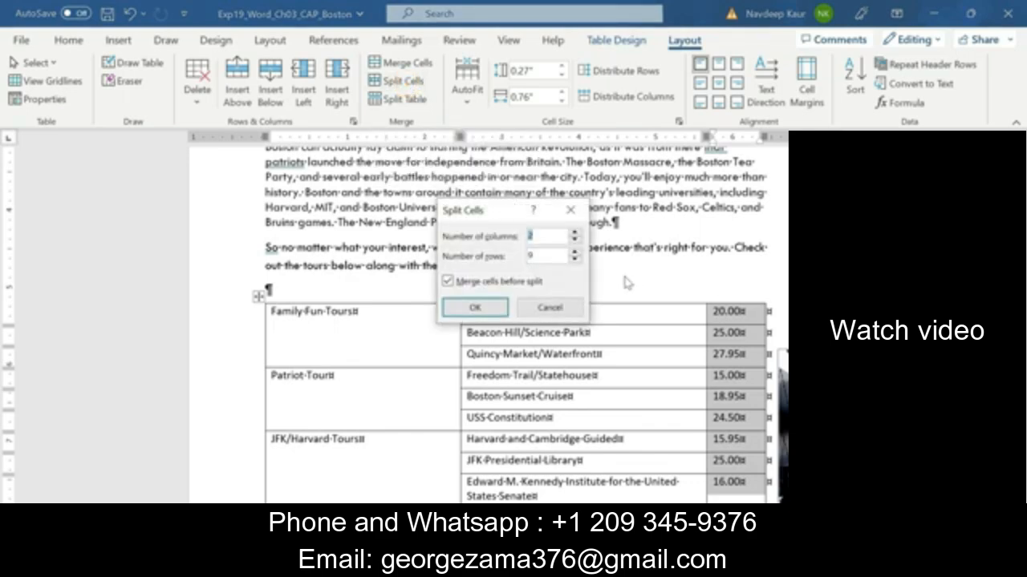
click(447, 282)
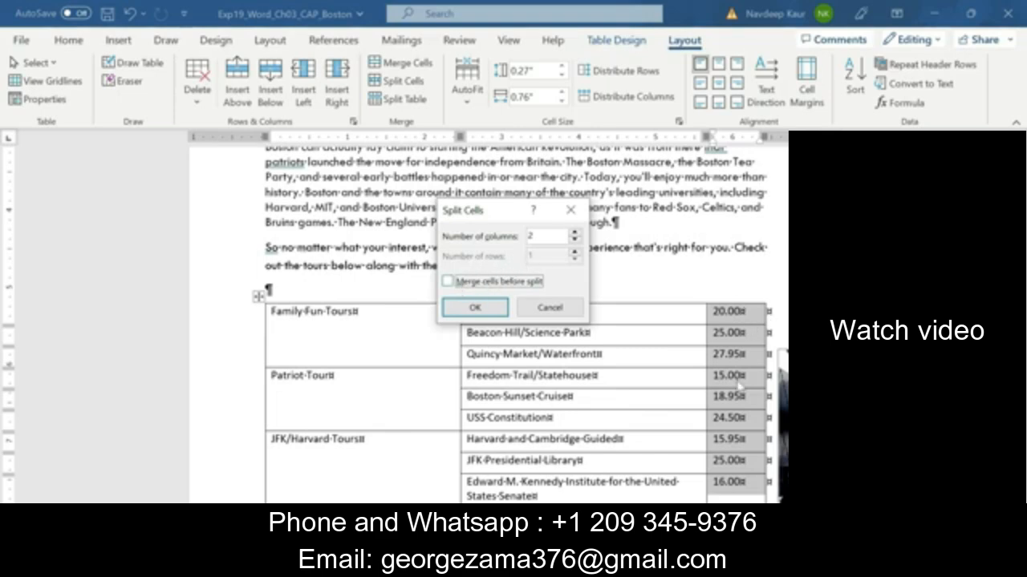
click(454, 314)
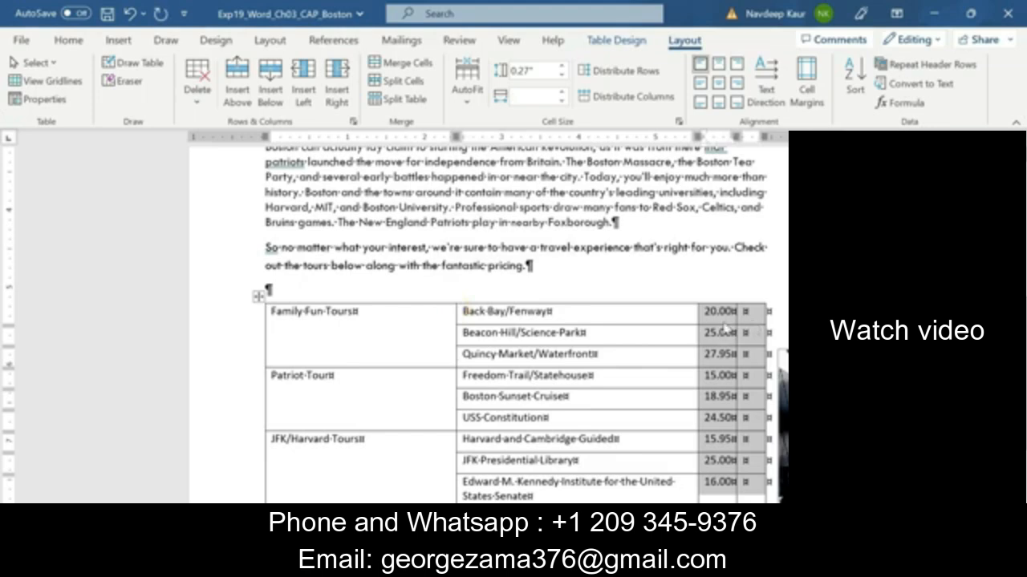
Set the width of the second table's second column, containing the attractions, to 2".
click(573, 301)
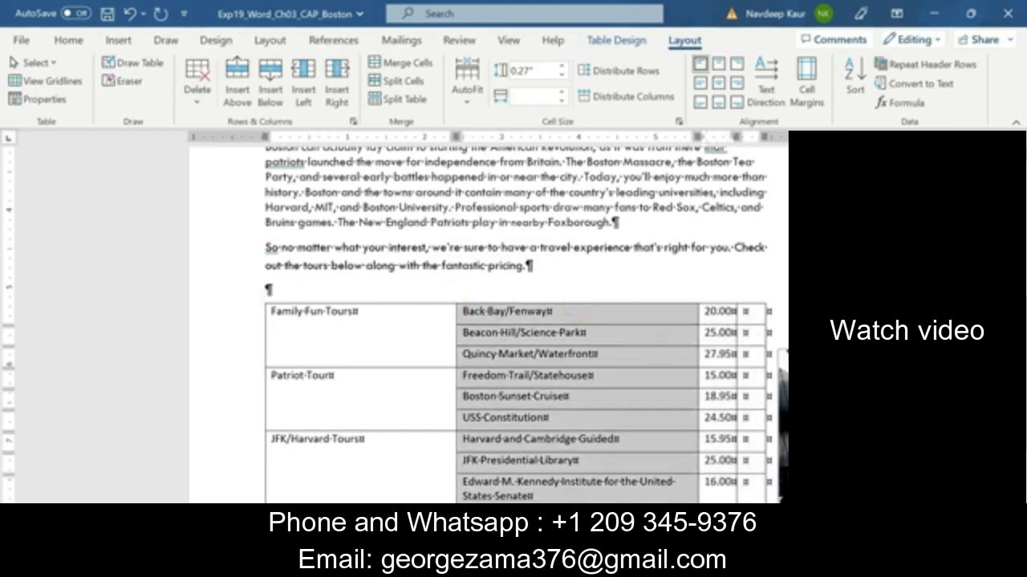
click(536, 97)
text(2)
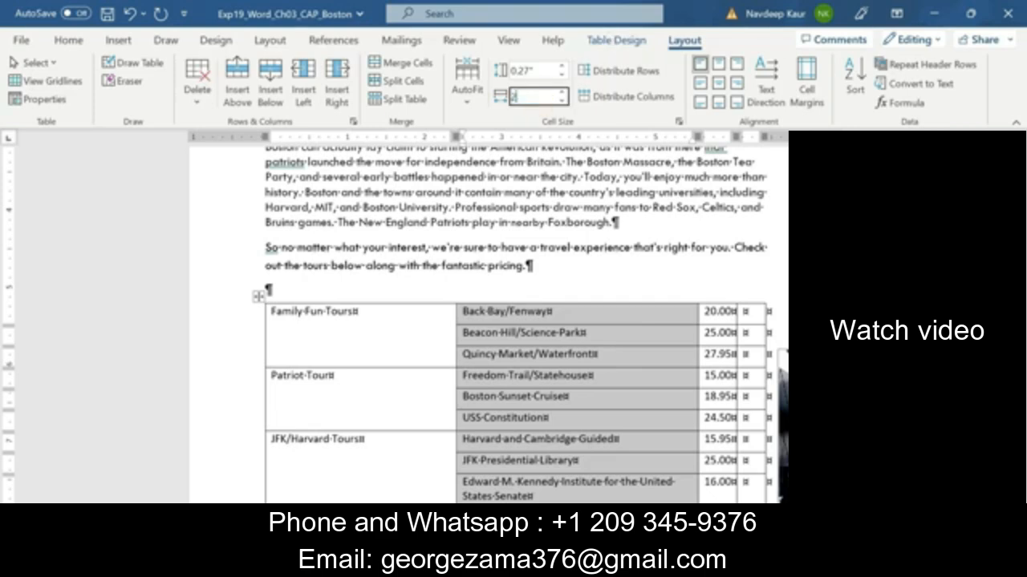
key(Return)
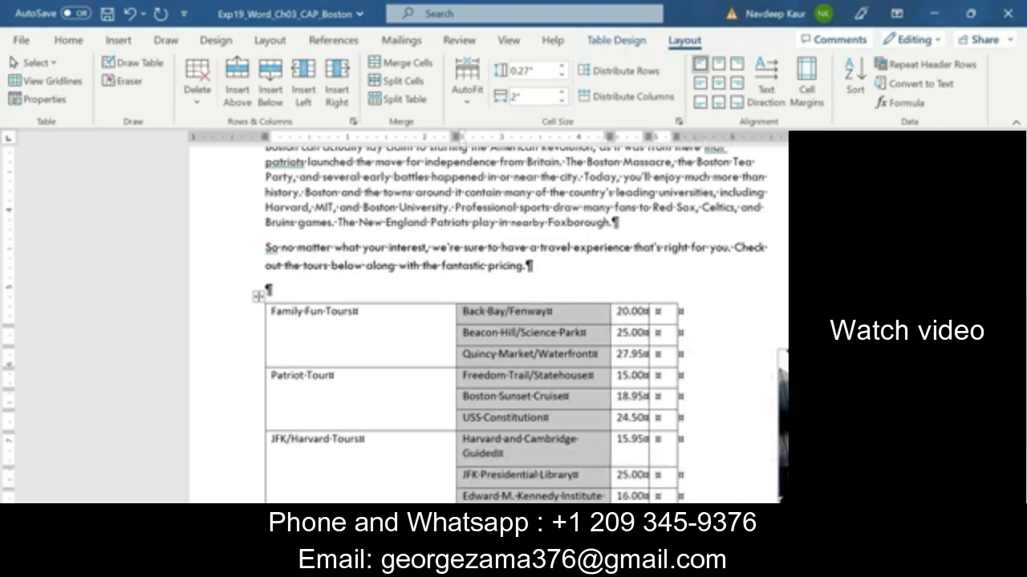
Set the width of the third column, containing the prices, to 0.85".
drag(630, 312, 630, 397)
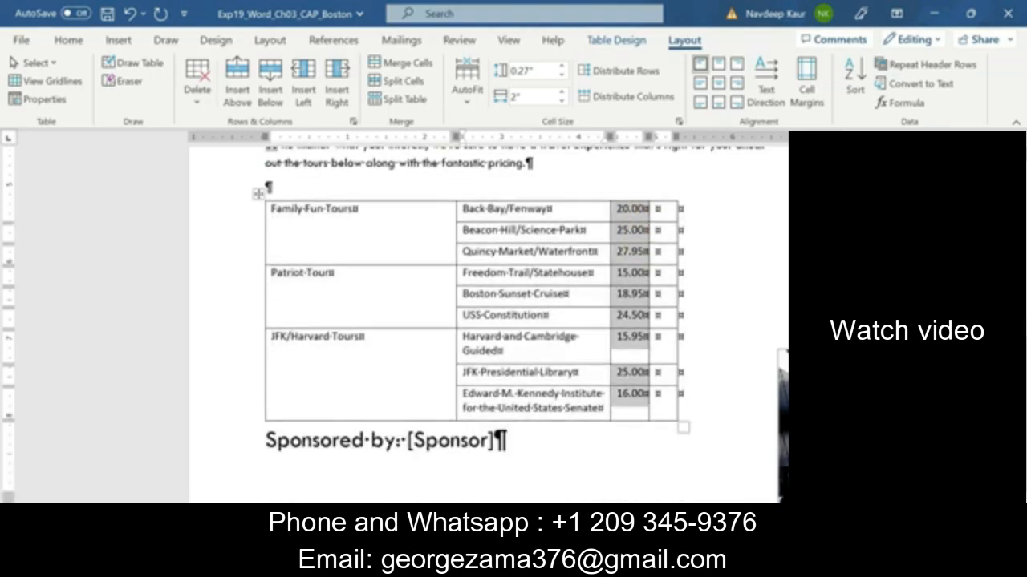
click(530, 96)
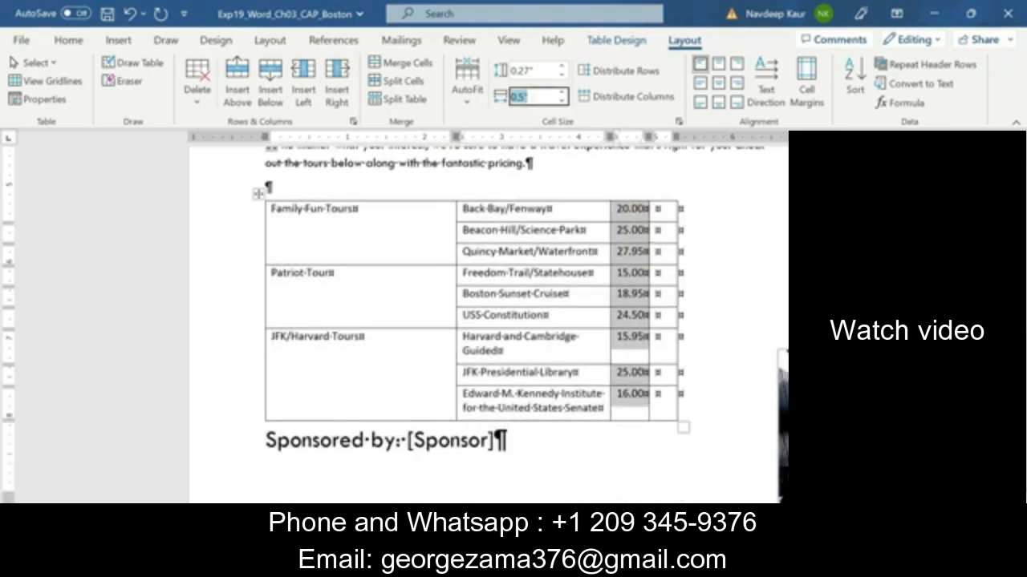
text(1)
text(.8)
key(Return)
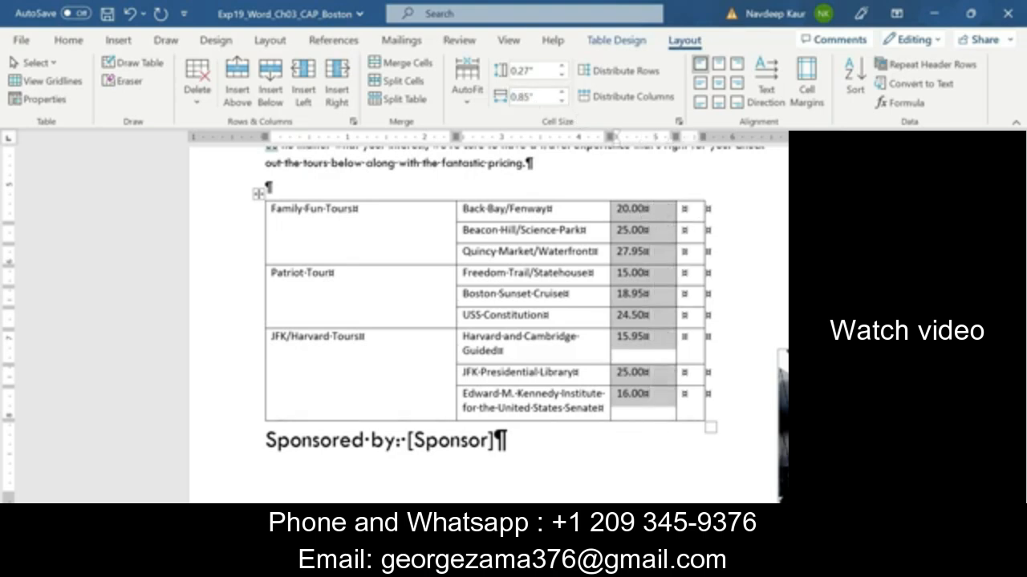
Set the width of the table's empty last column to 0.85".
click(691, 199)
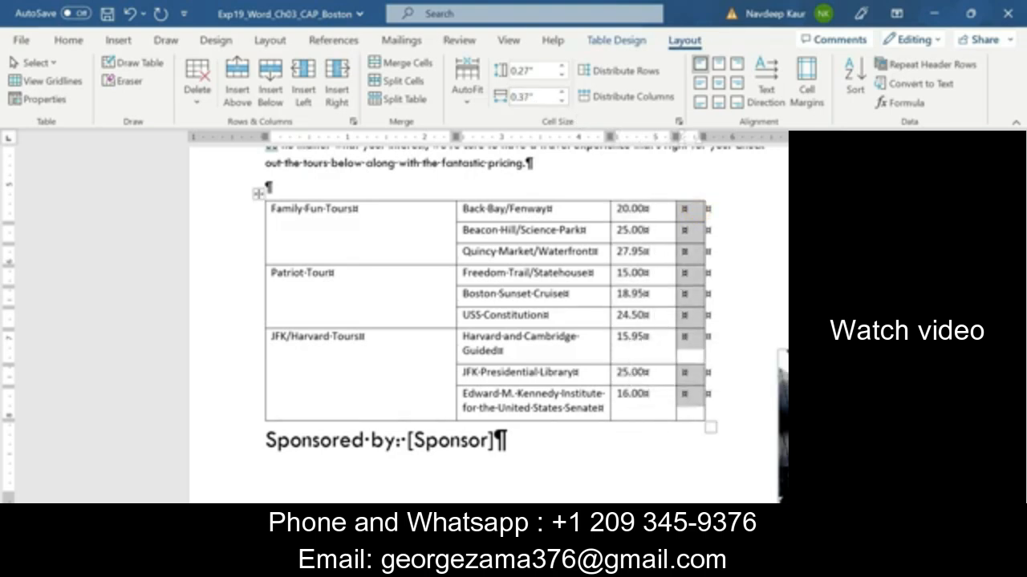
click(529, 96)
text(0)
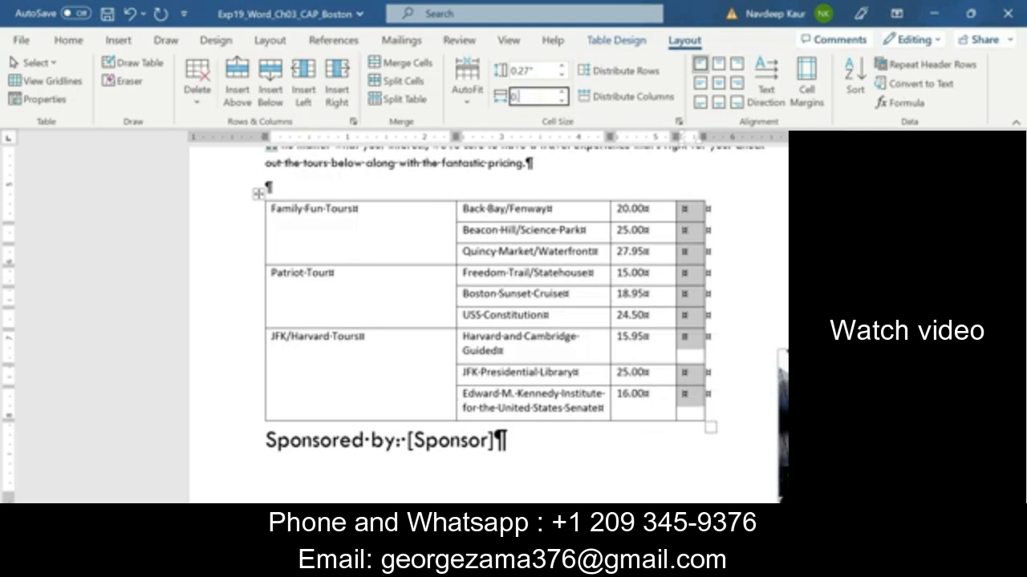
text(.85)
key(Return)
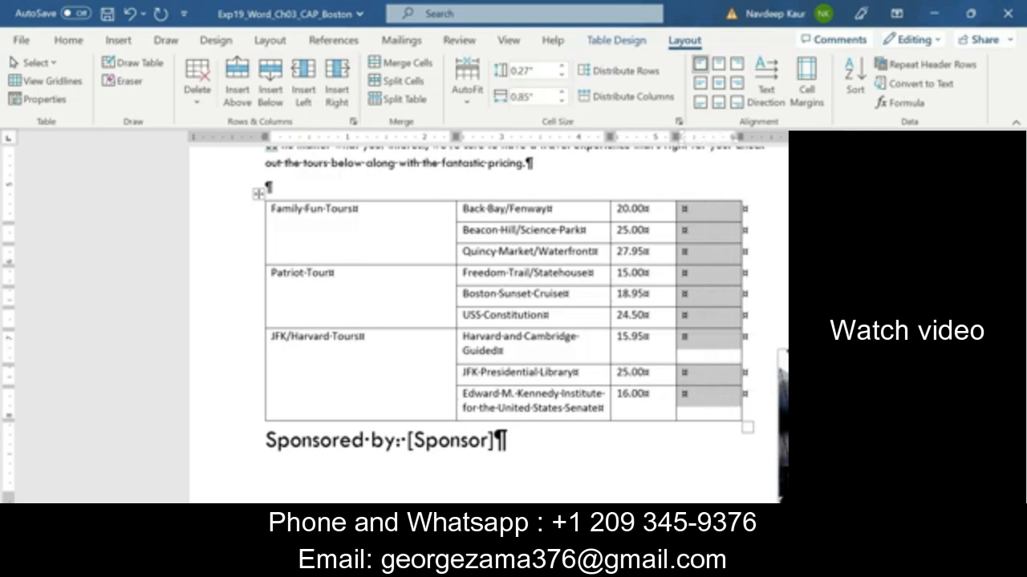
click(554, 272)
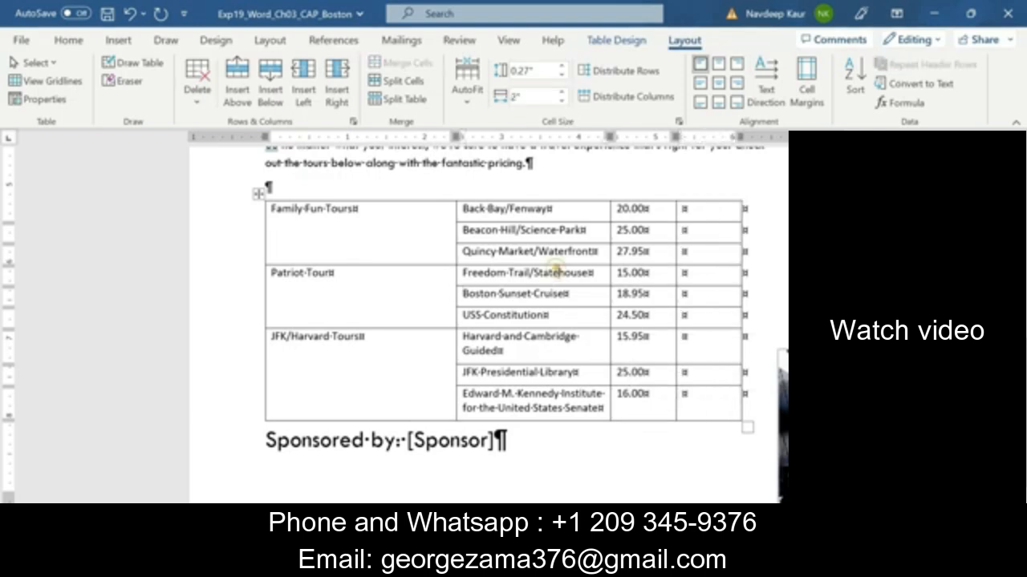
In the instructions document, clear the highlight from step 9 and highlight step 10 in bright green.
click(688, 485)
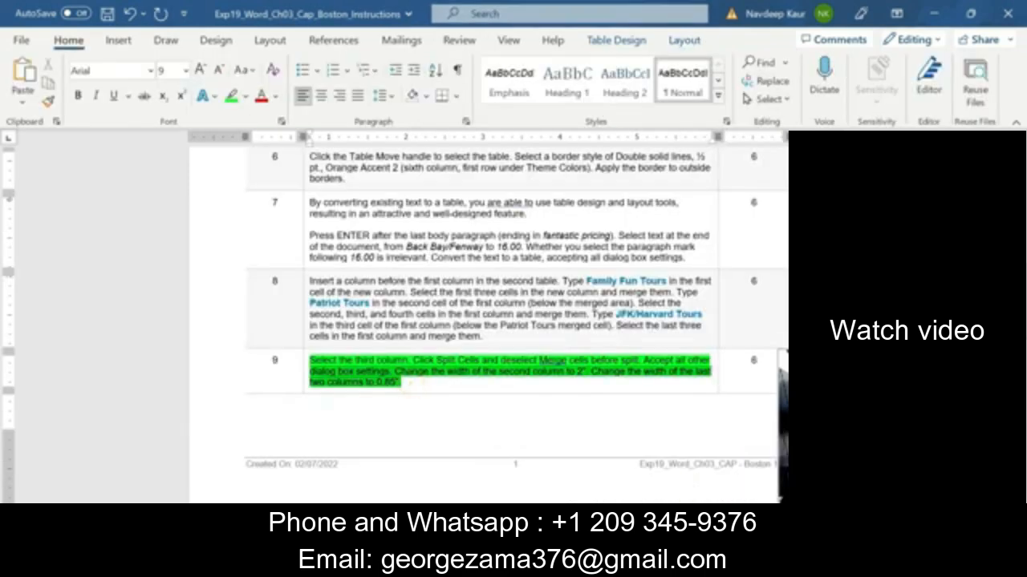
click(231, 96)
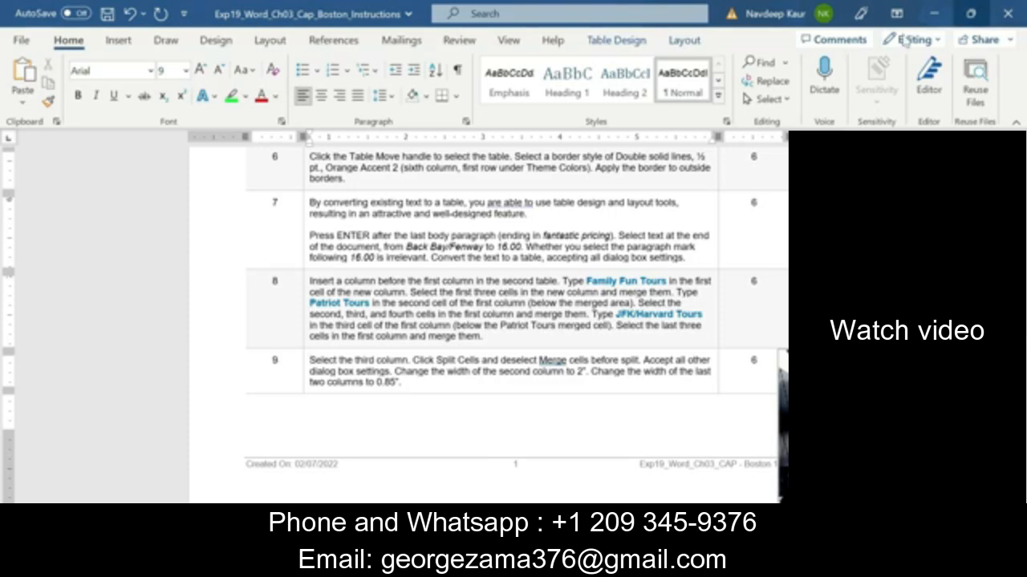
scroll(506, 251, down, 5)
scroll(505, 251, down, 5)
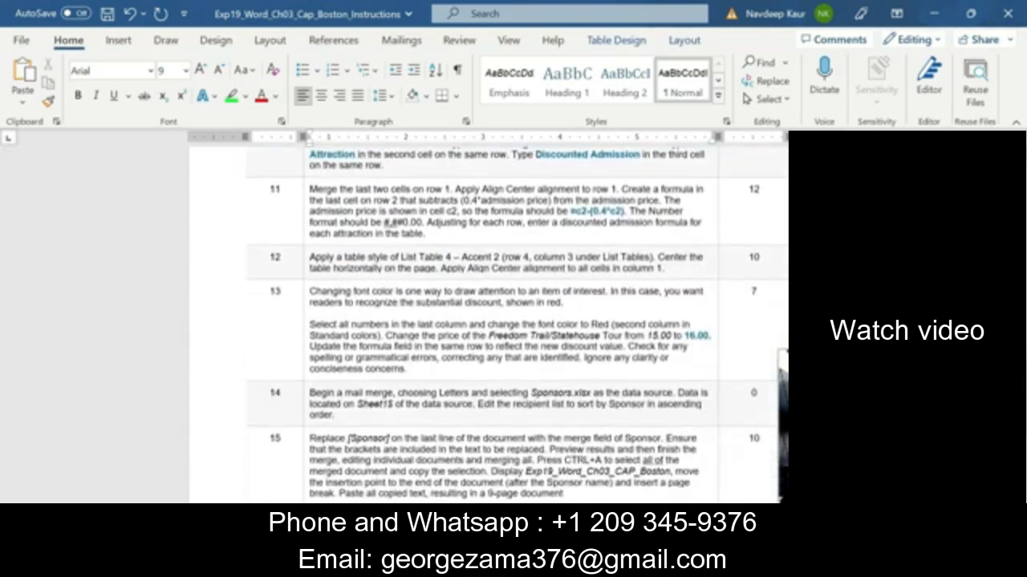
scroll(505, 251, up, 3)
scroll(505, 321, up, 2)
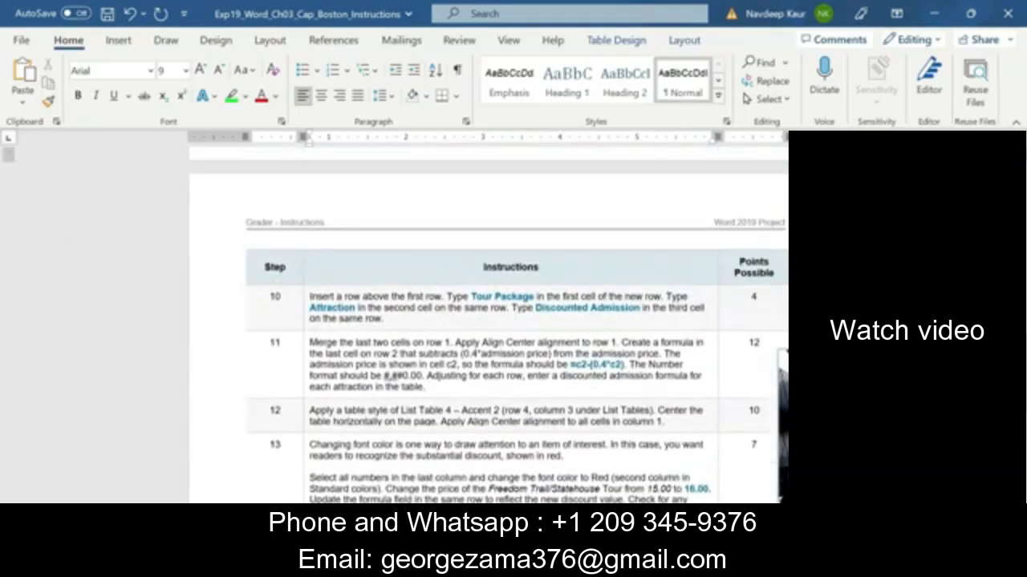
drag(405, 324, 310, 295)
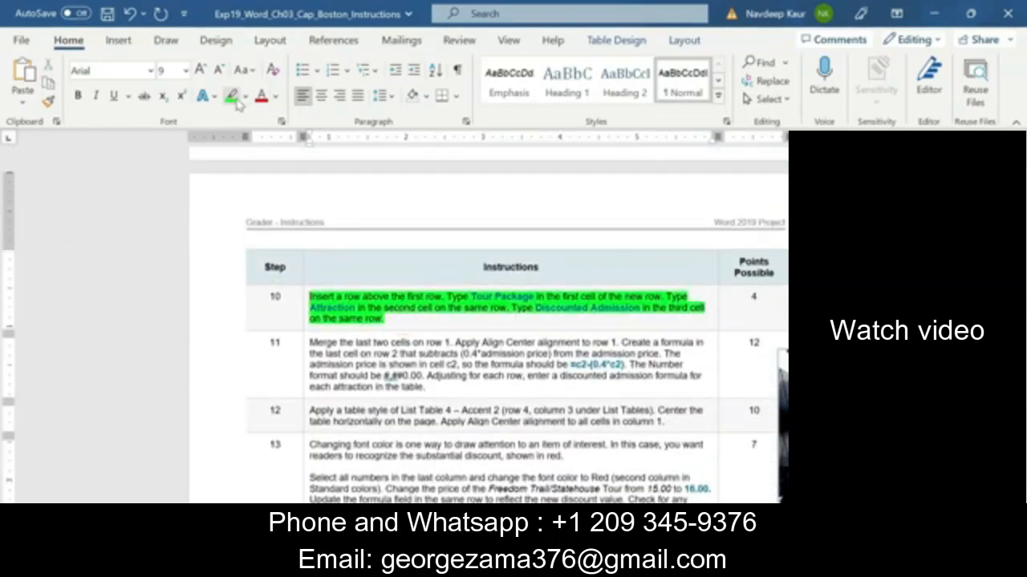
click(231, 96)
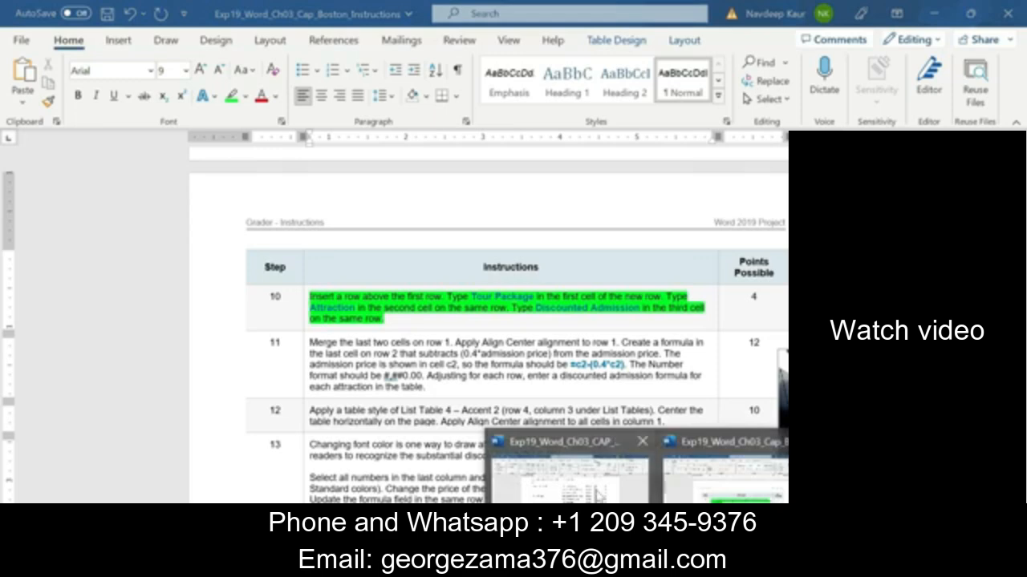
Return to the Exp19_Word_Ch03_CAP_Boston document and insert a row above the first row of the tours table.
click(598, 490)
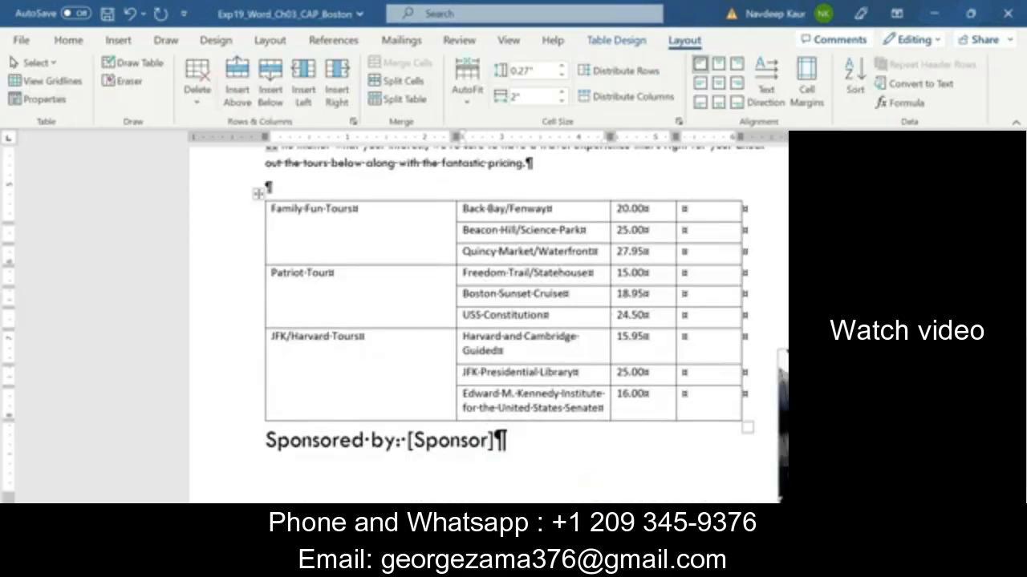
click(503, 210)
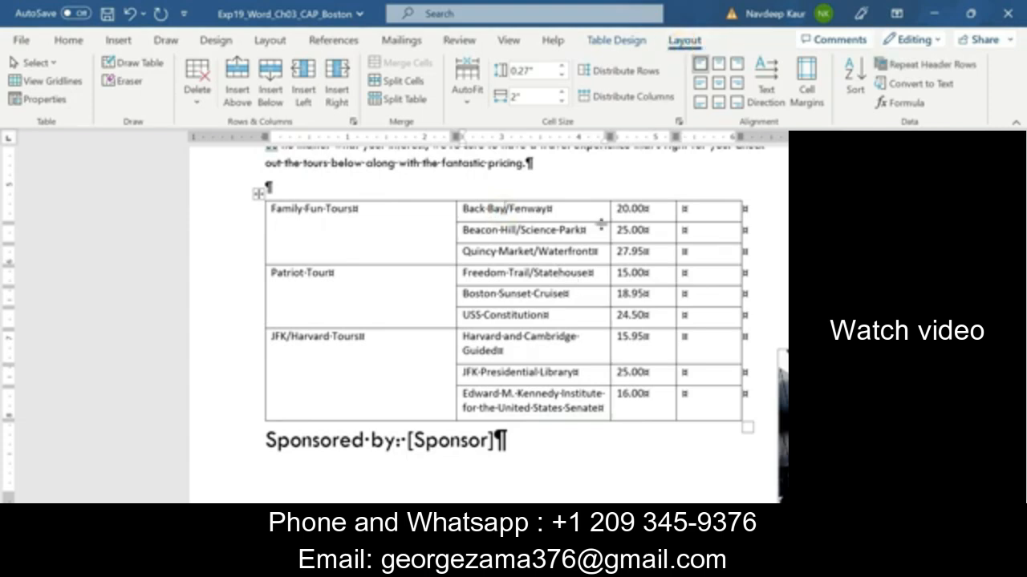
click(248, 100)
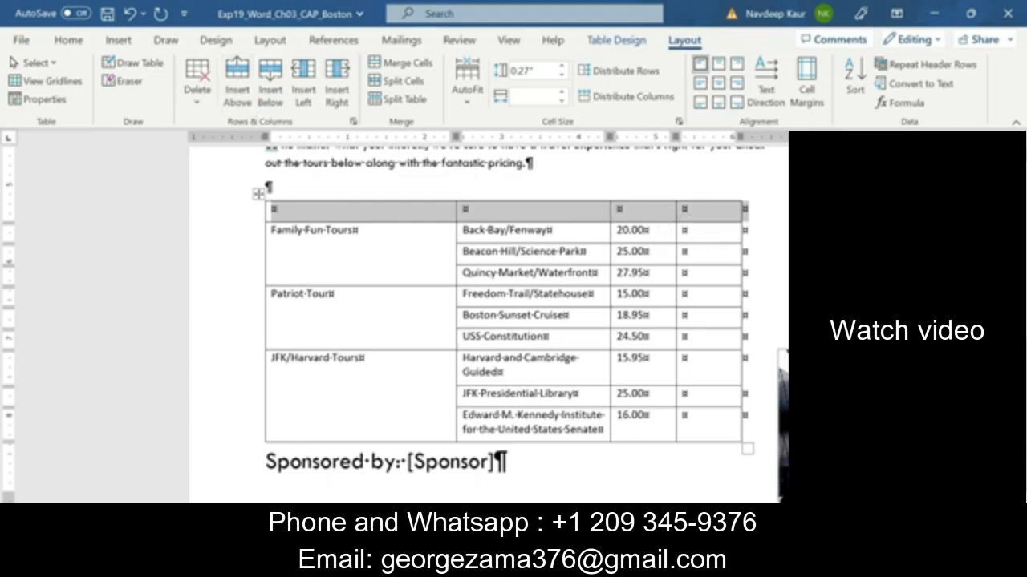
Copy the text "Tour Package" from step 10 of the instructions and return to the Boston document.
click(654, 564)
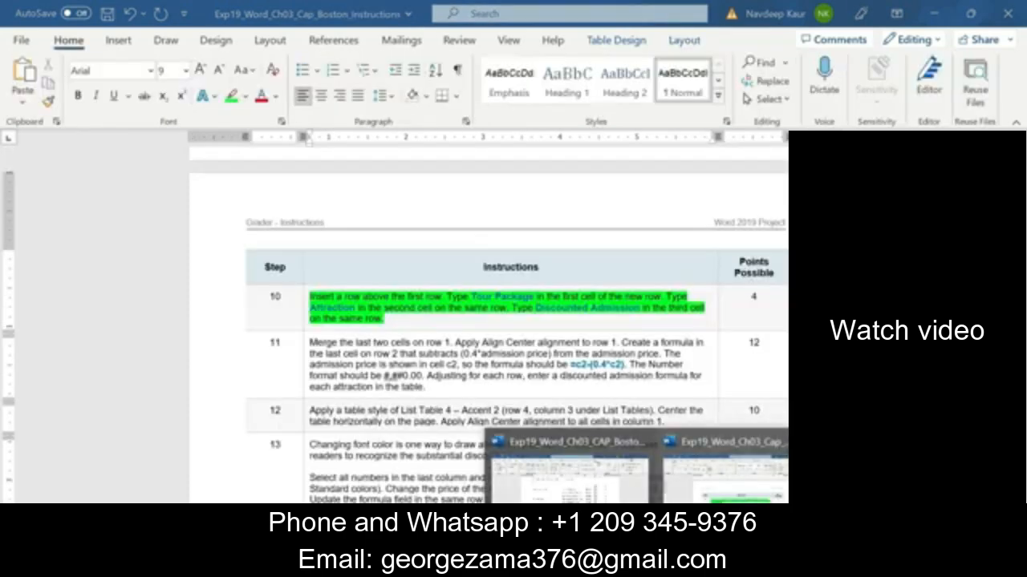
click(722, 467)
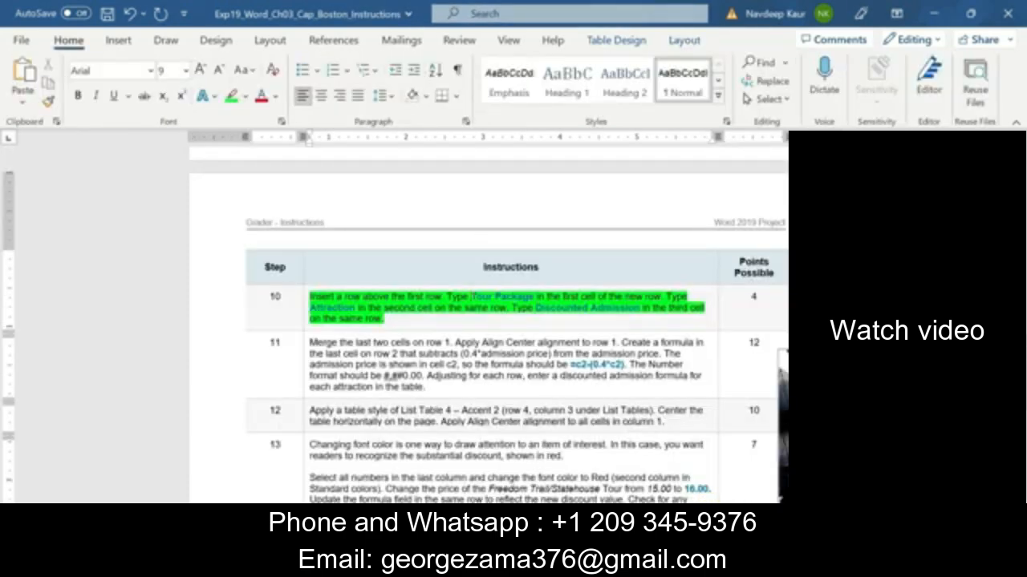
drag(470, 297, 536, 297)
key(ctrl+c)
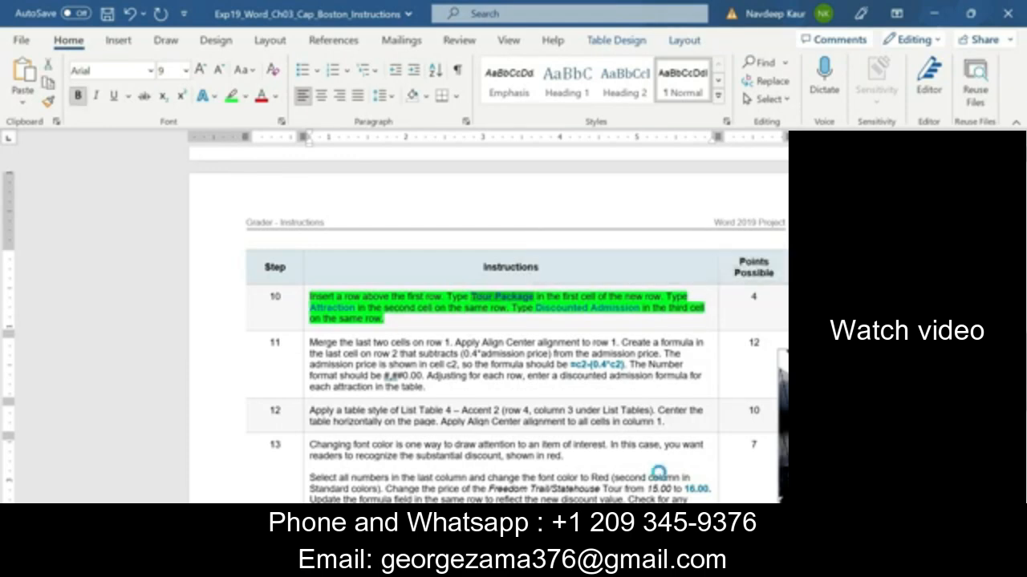
click(658, 565)
click(570, 478)
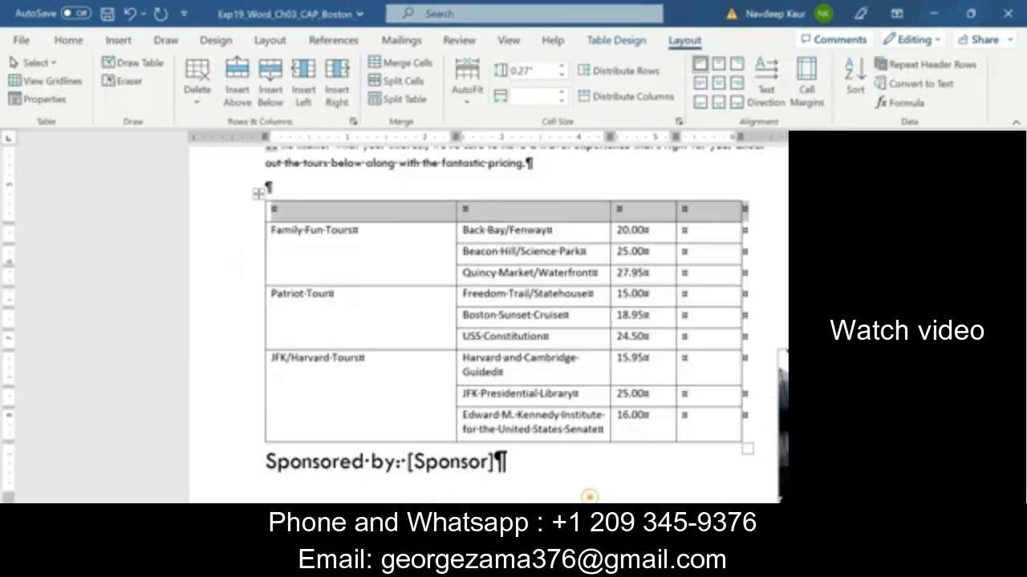
Paste "Tour Package" as text only into the first cell of the new top row.
click(273, 197)
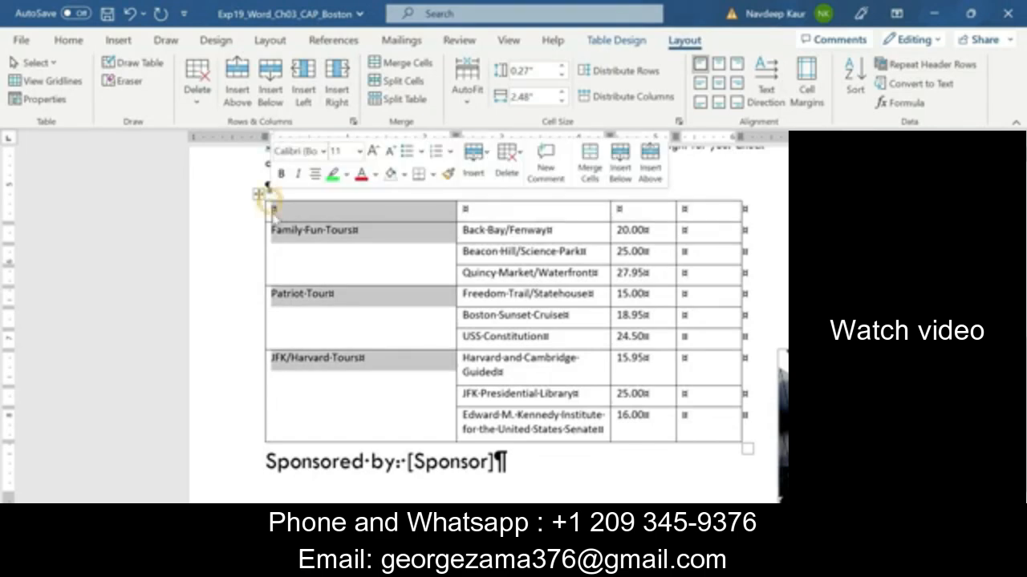
click(270, 207)
key(ctrl+v)
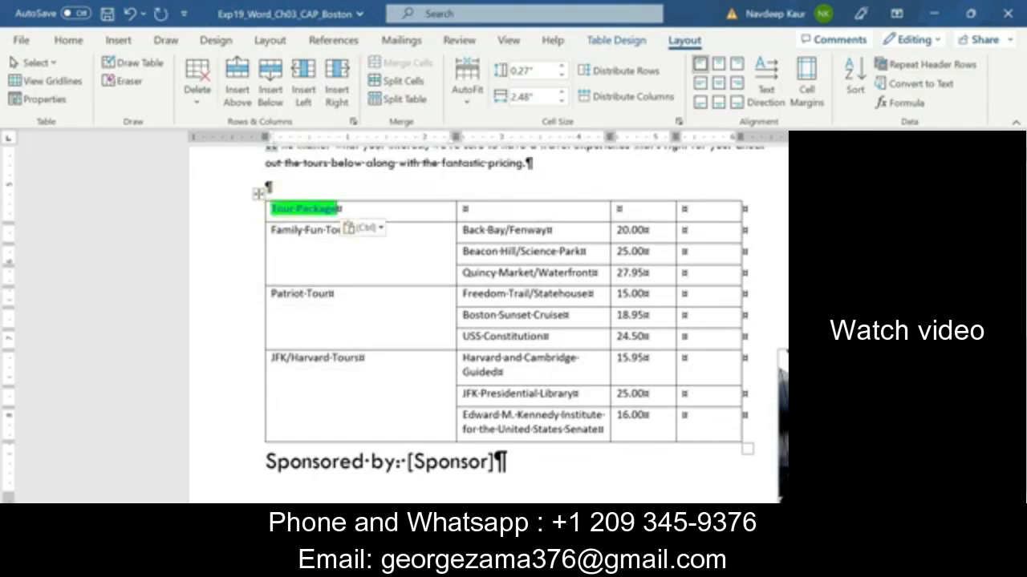
click(361, 228)
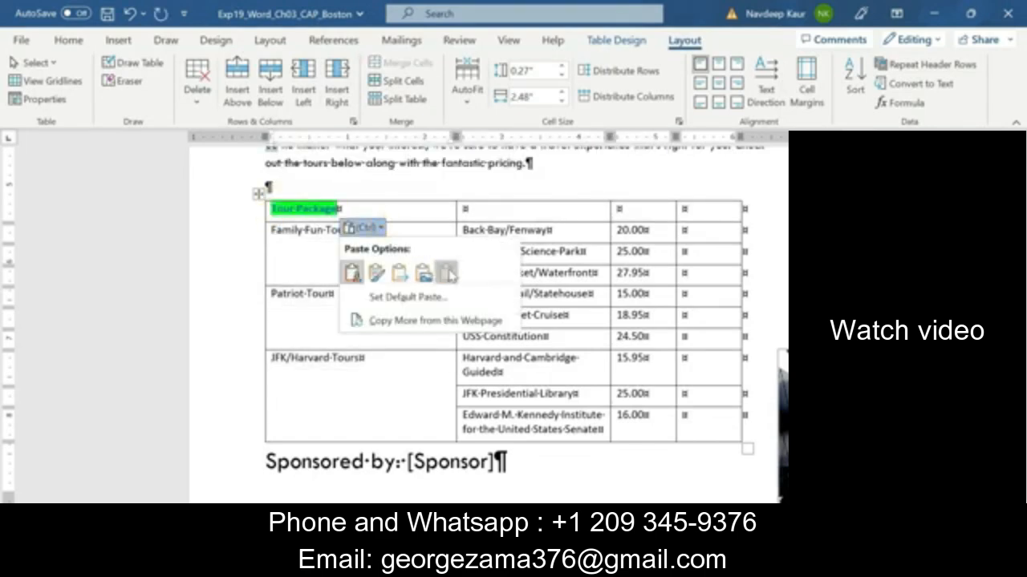
click(447, 273)
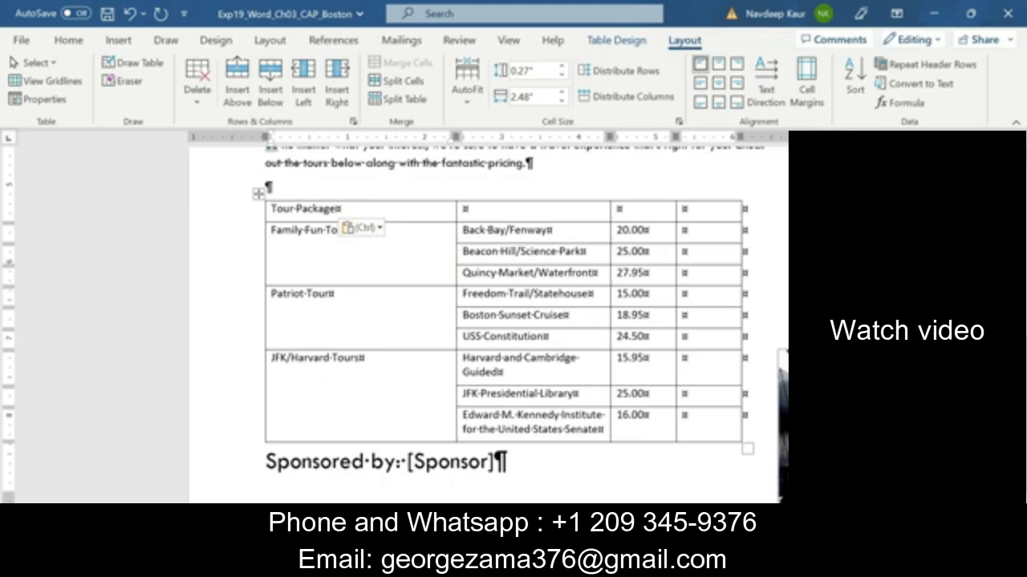
Place the cursor in the new row's second cell, copy "Attraction" from step 10 of the instructions, and return to the Boston document.
click(463, 209)
click(657, 563)
click(722, 477)
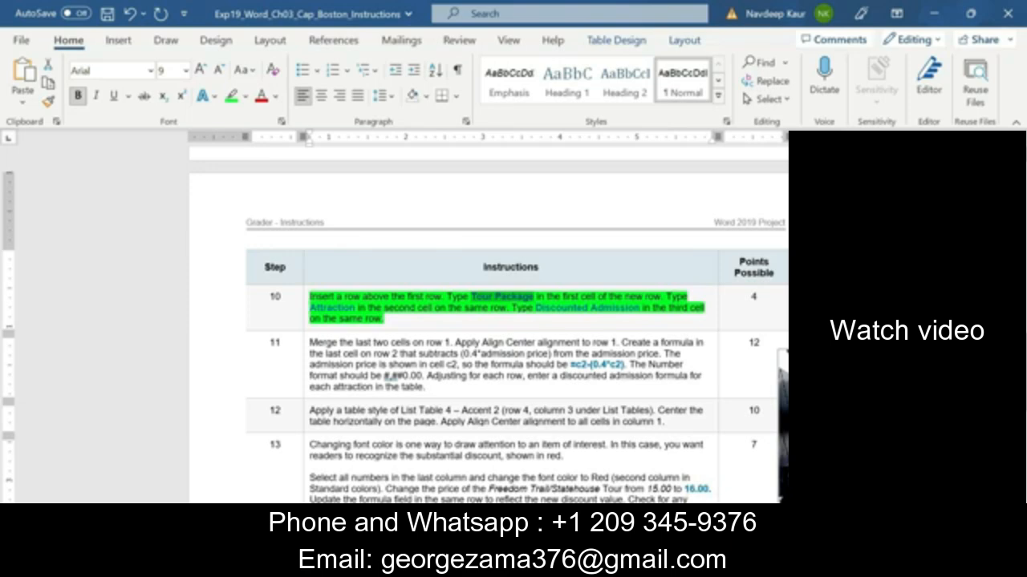
drag(310, 308, 354, 308)
key(ctrl+c)
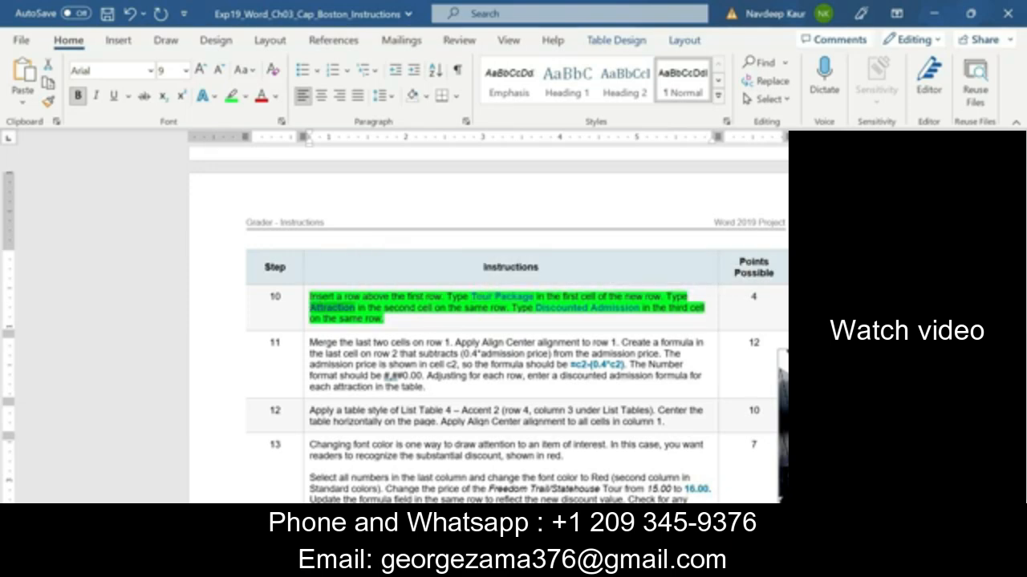
click(656, 563)
click(570, 473)
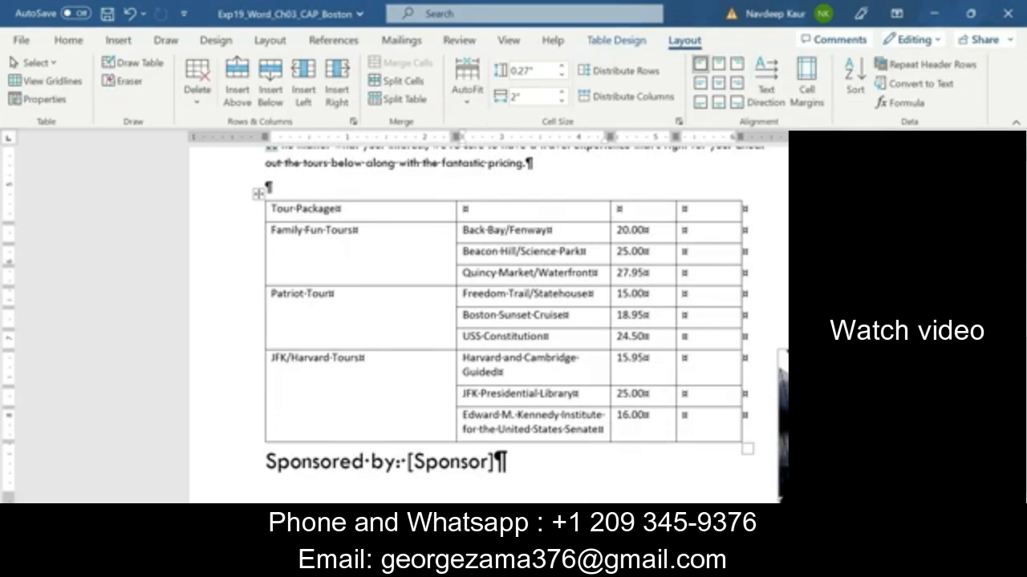
Paste "Attraction" as text only into the second cell of the new top row.
key(ctrl+v)
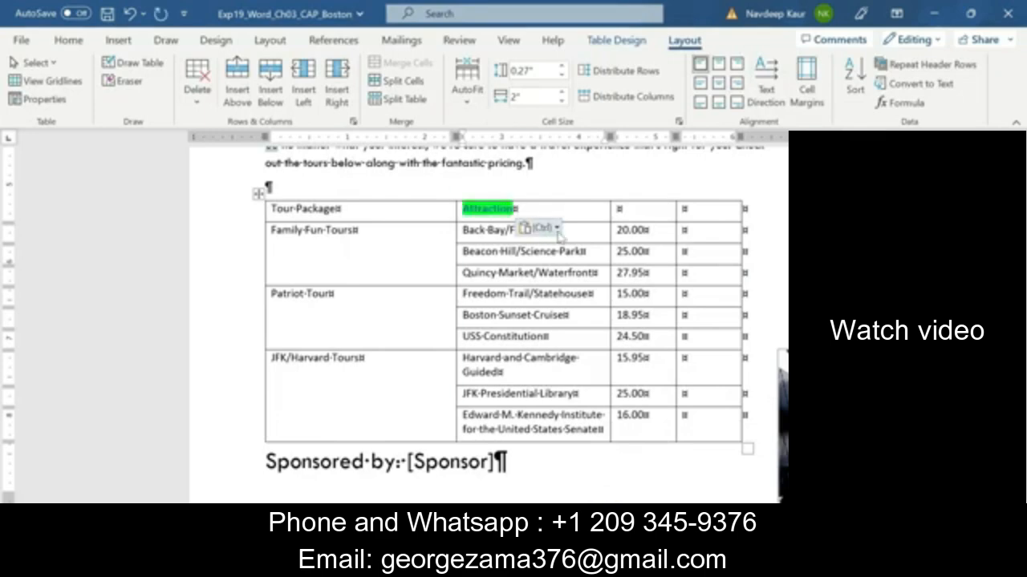
click(546, 228)
click(622, 273)
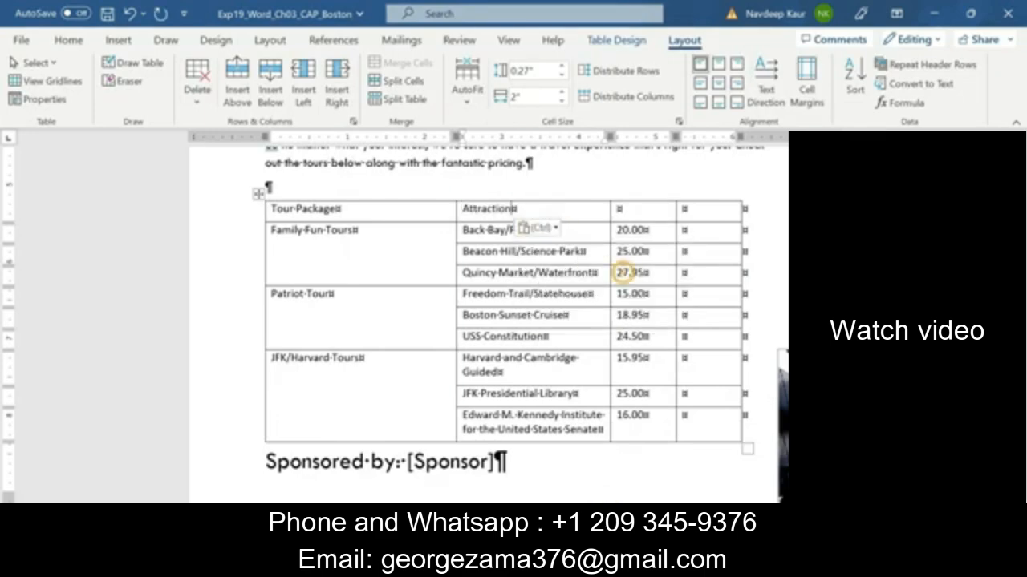
Copy the text "Discounted Admission" from step 10 of the instructions and return to the Boston document.
click(656, 563)
click(714, 473)
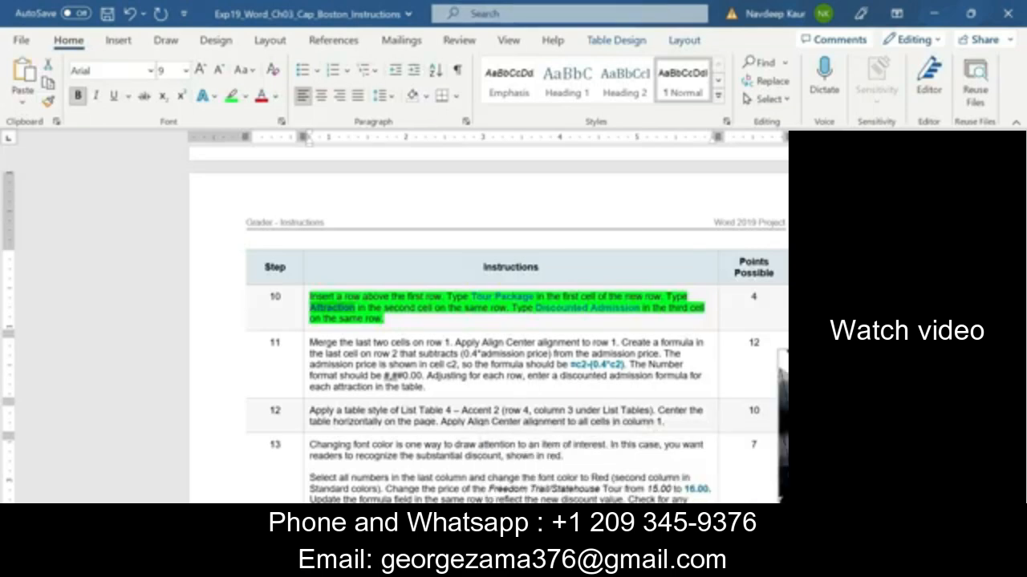
drag(536, 308, 651, 308)
key(ctrl+c)
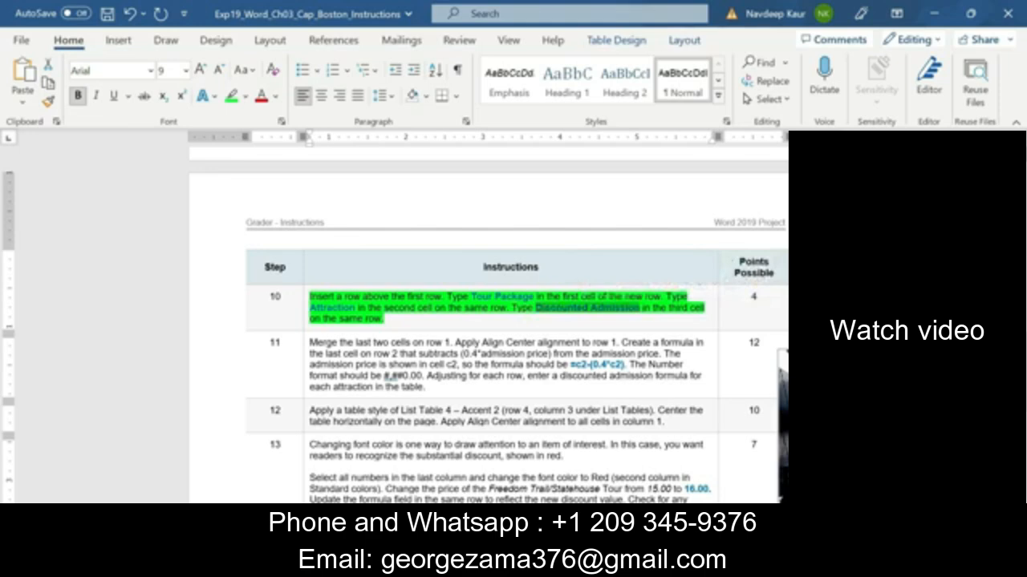
click(656, 563)
click(561, 469)
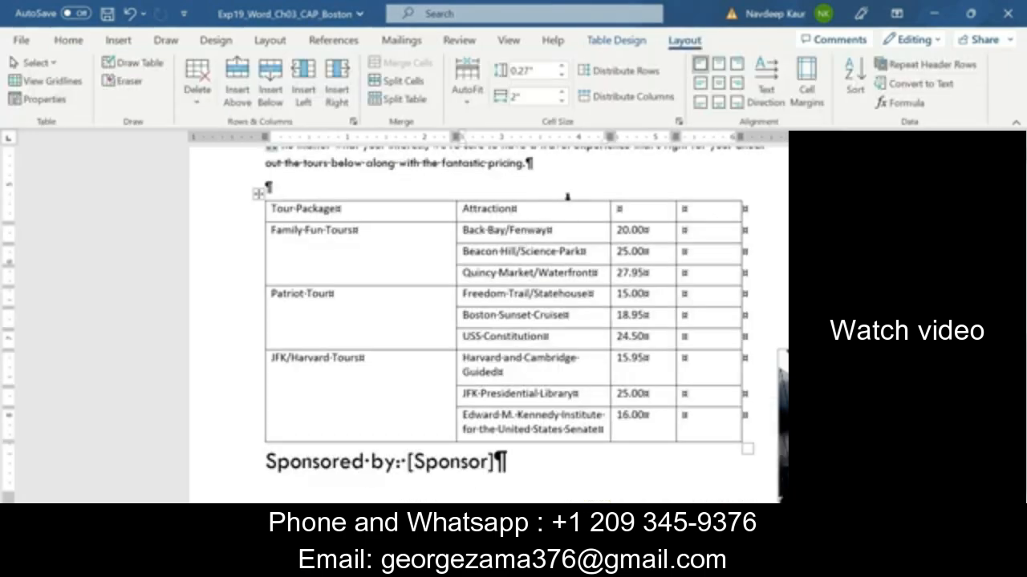
Paste "Discounted Admission" as text only into the third cell of the new top row.
click(618, 209)
key(ctrl+v)
click(710, 247)
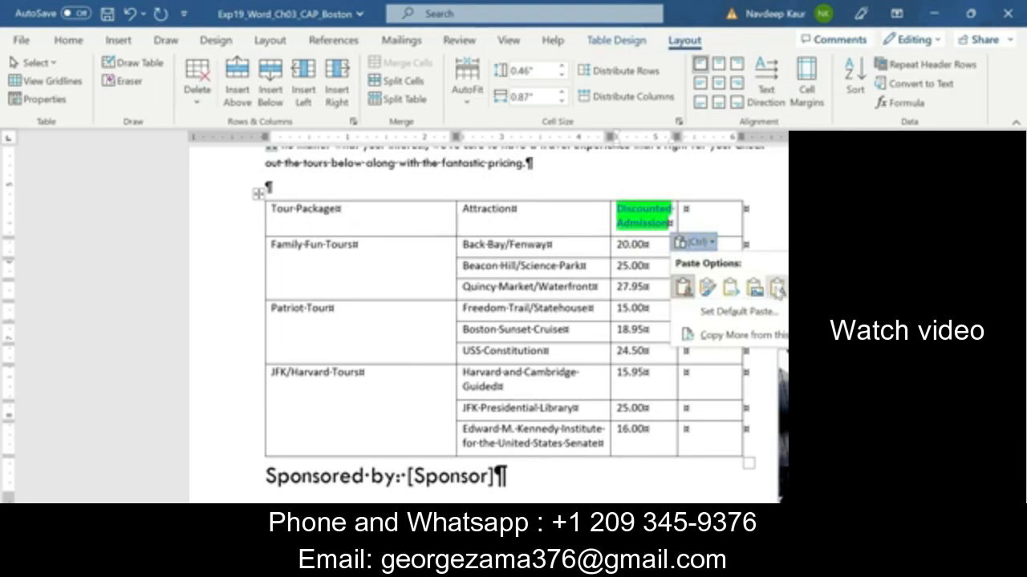
click(744, 285)
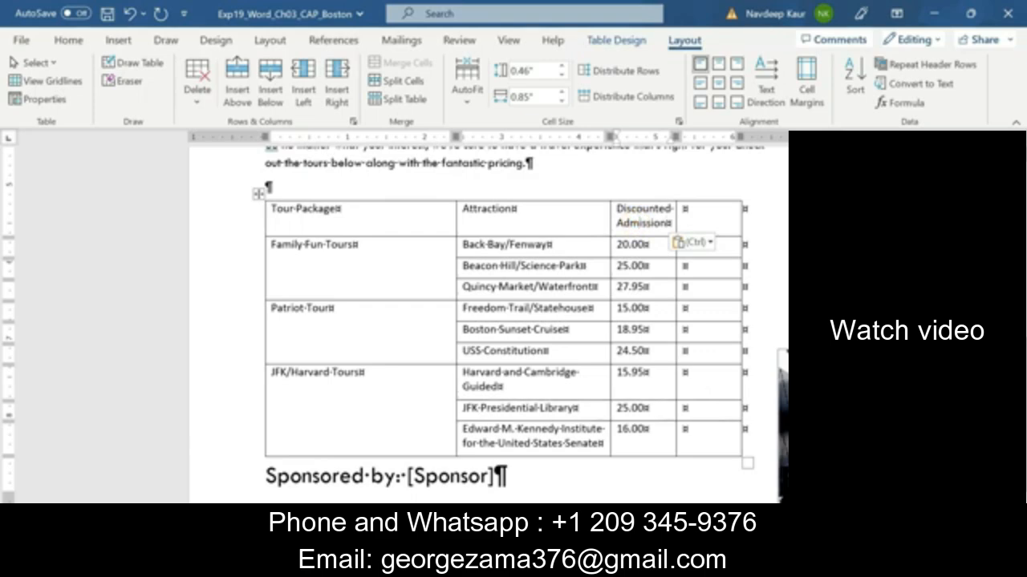
Return to the instructions document and review steps 10 to 15, the project description and the opening steps.
key(alt+Tab)
scroll(513, 337, up, 5)
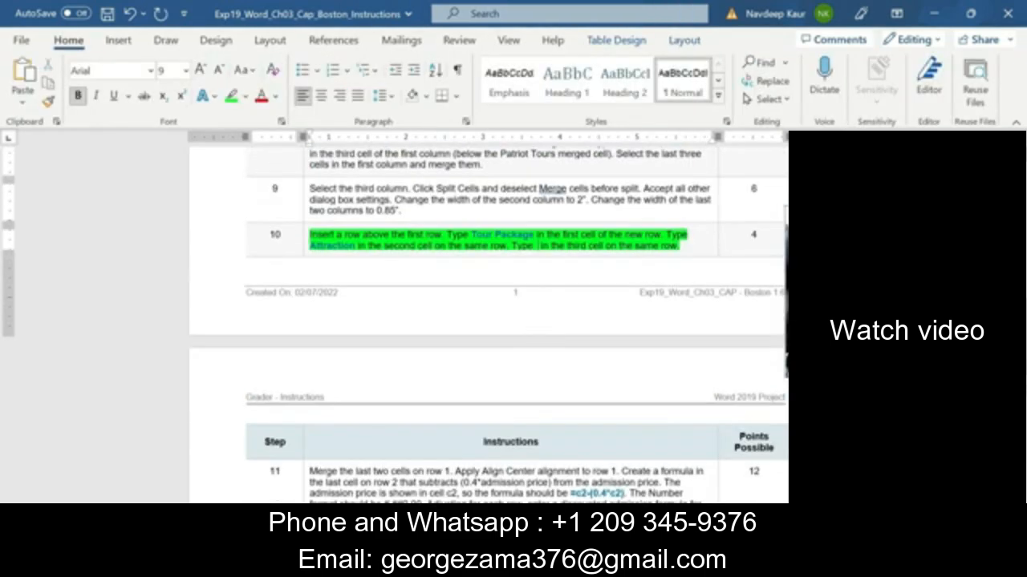
scroll(489, 320, down, 5)
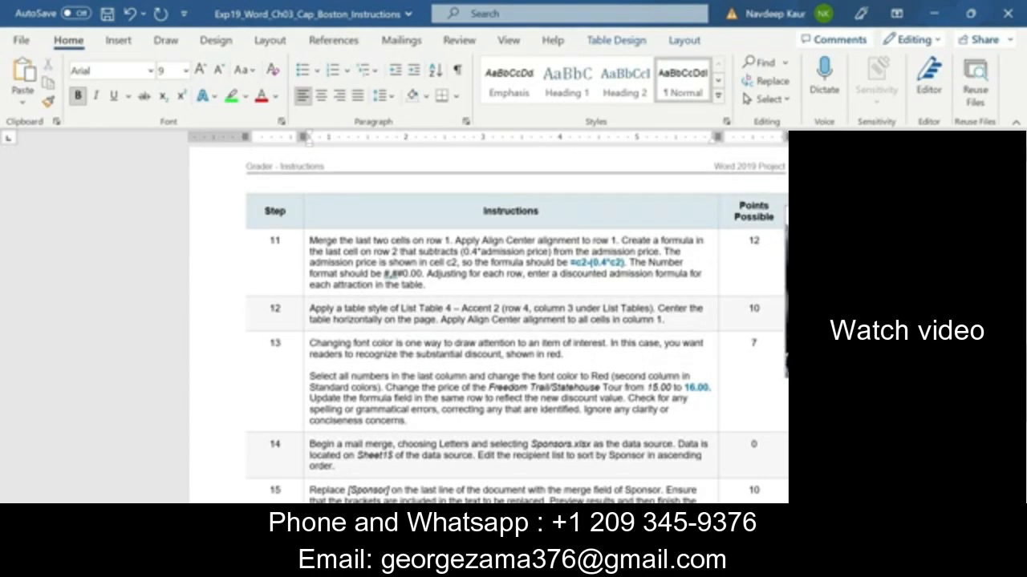
scroll(513, 320, down, 3)
scroll(513, 321, up, 5)
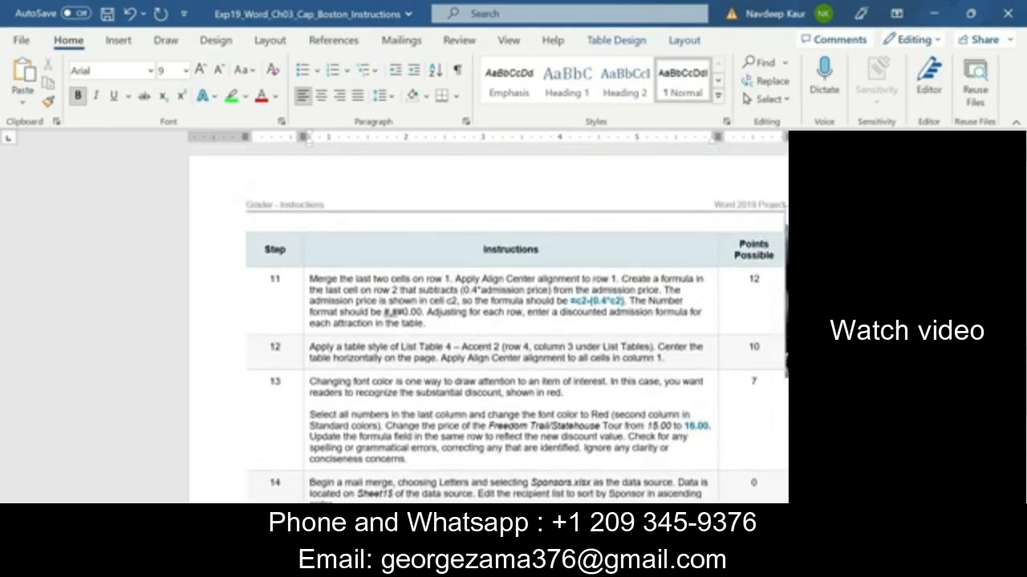
scroll(510, 333, up, 5)
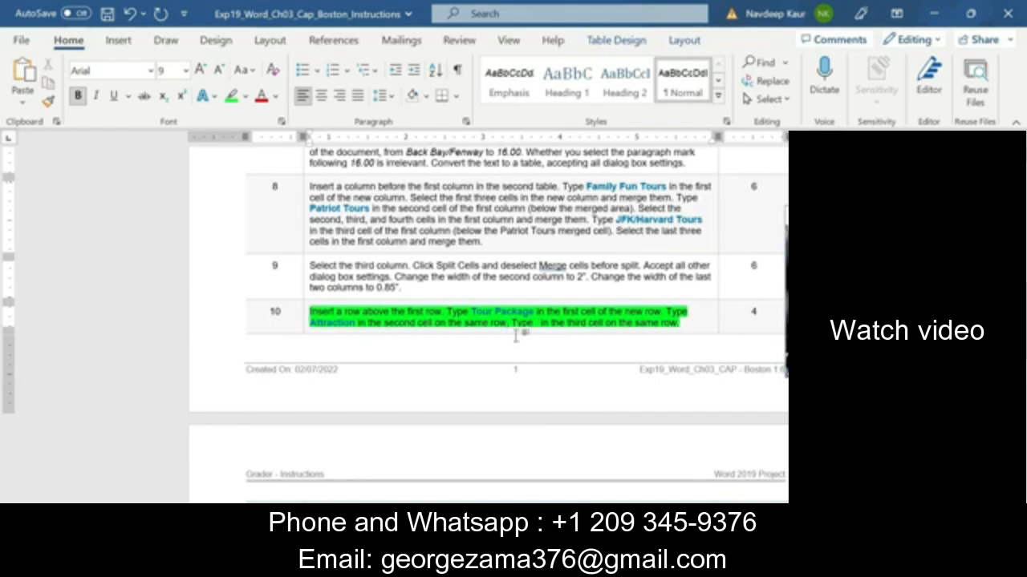
scroll(516, 335, down, 5)
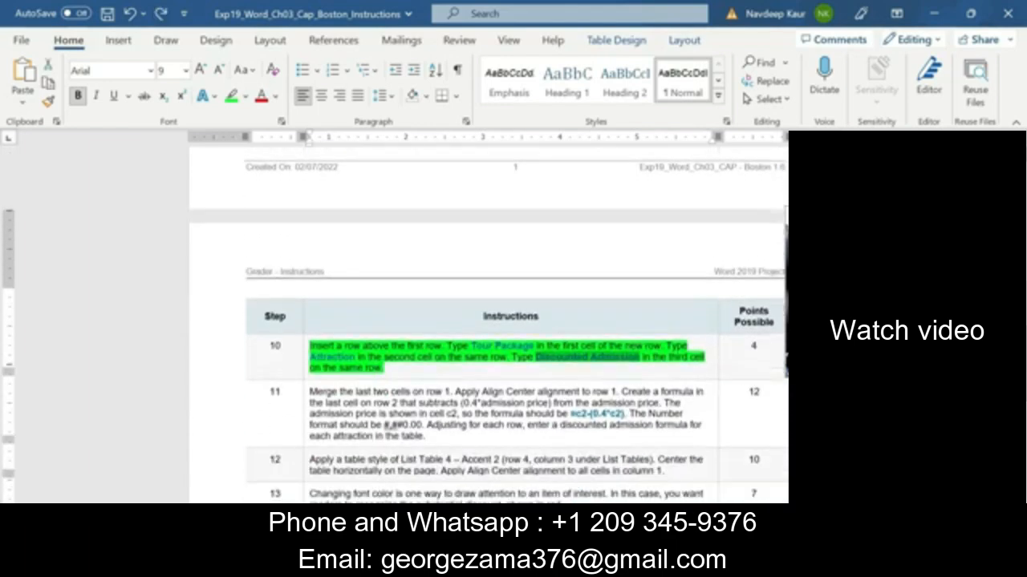
scroll(514, 333, down, 3)
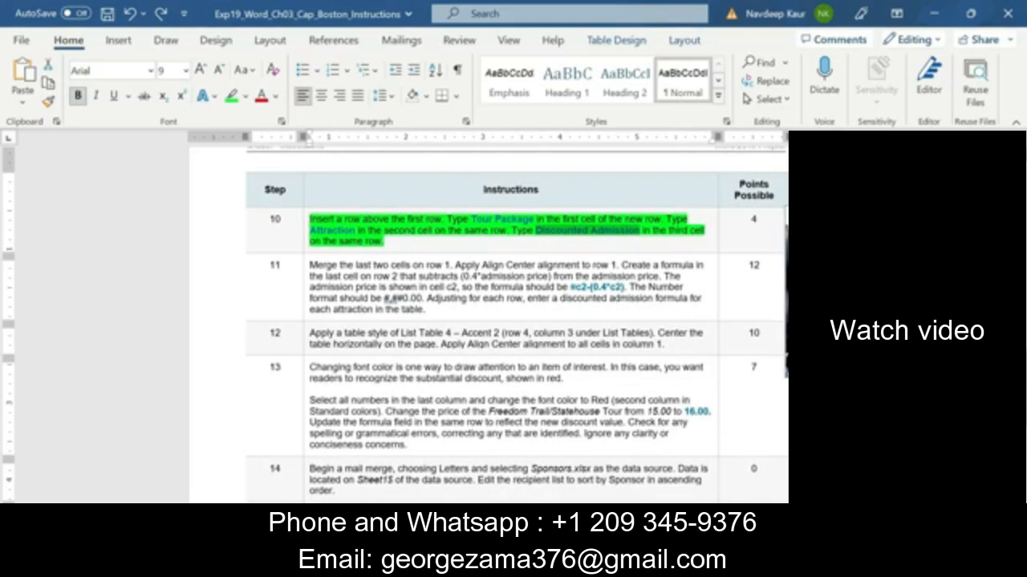
scroll(489, 321, up, 15)
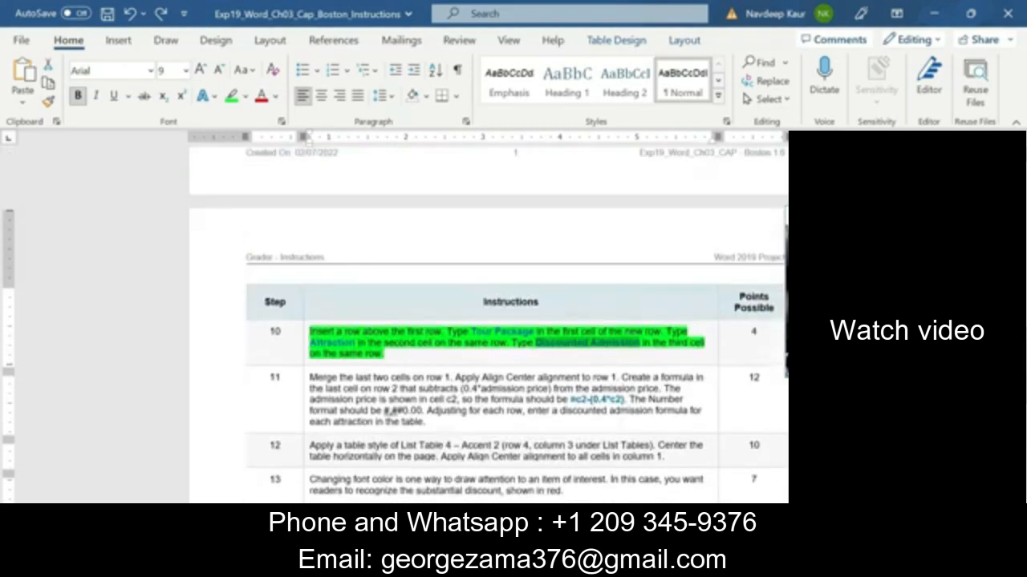
scroll(490, 337, up, 3)
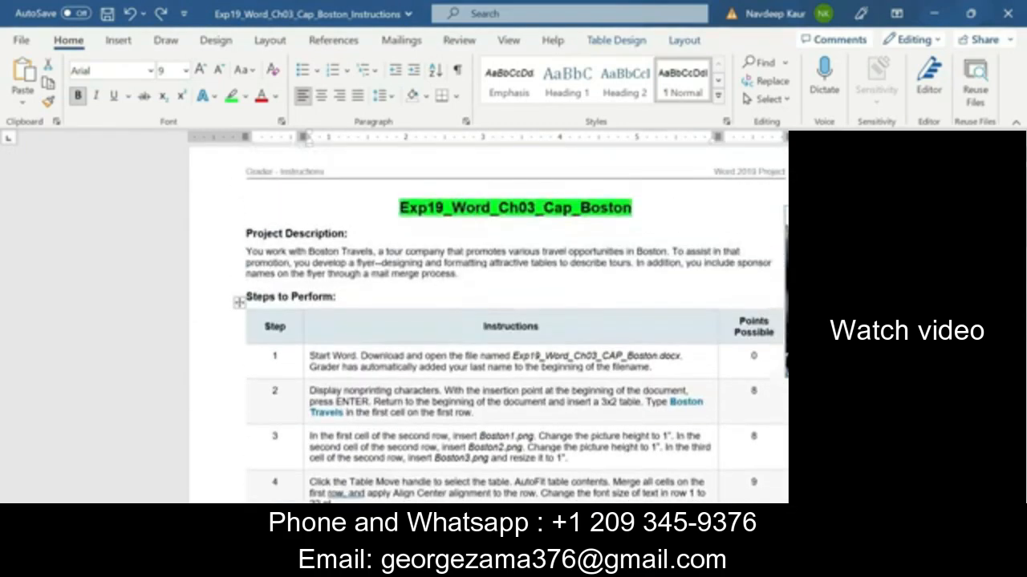
scroll(491, 337, down, 2)
scroll(492, 337, up, 1)
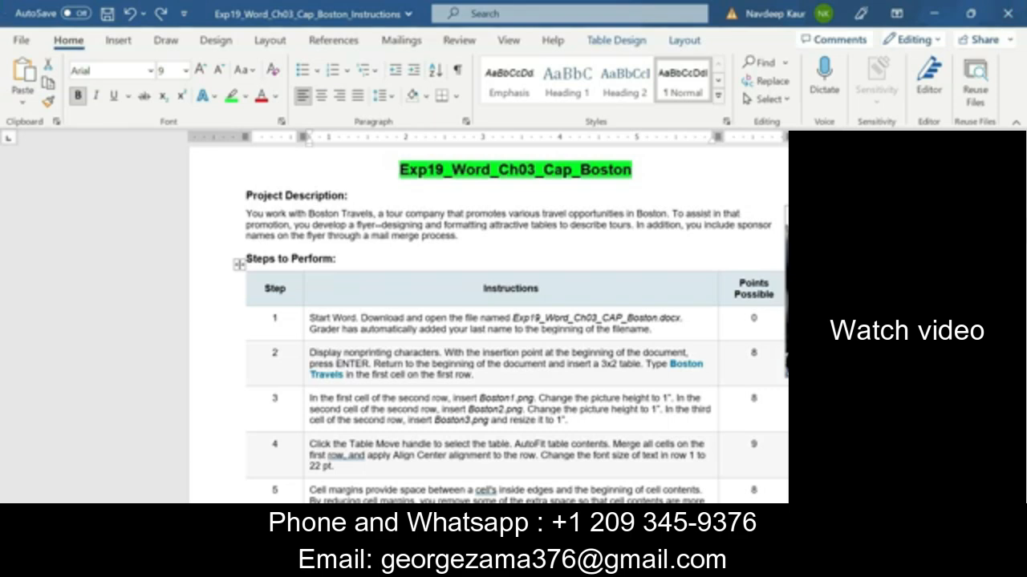
Minimize the instructions document and bring up the completed Exp19_Word_Ch03_CAP_Boston1 document.
click(934, 13)
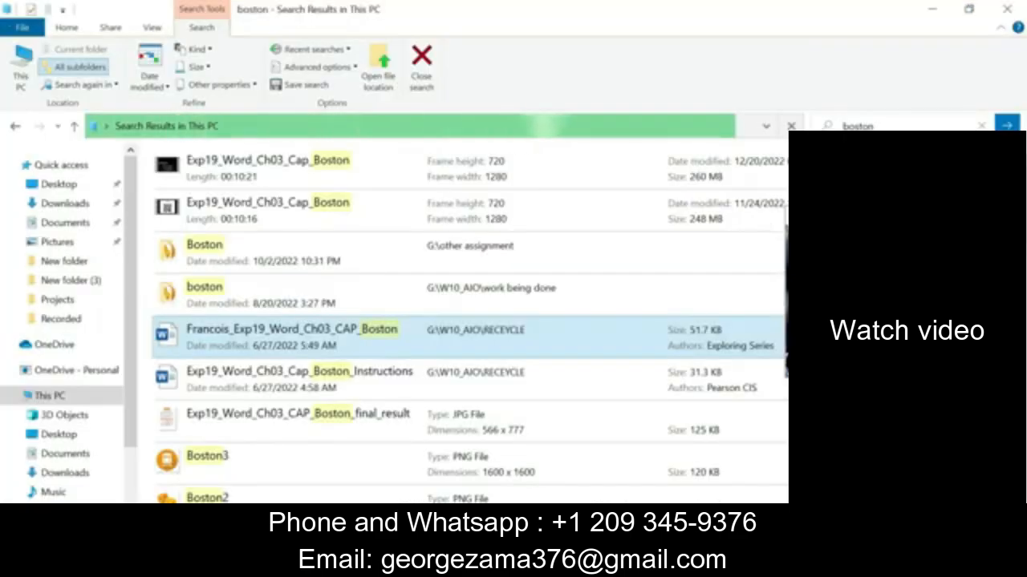
click(613, 565)
click(616, 497)
click(613, 565)
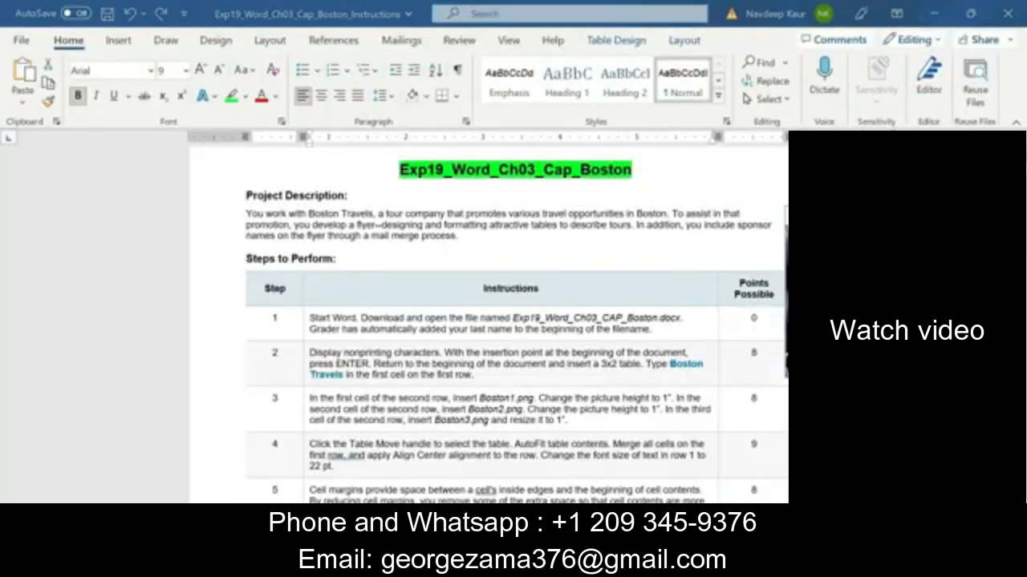
click(517, 473)
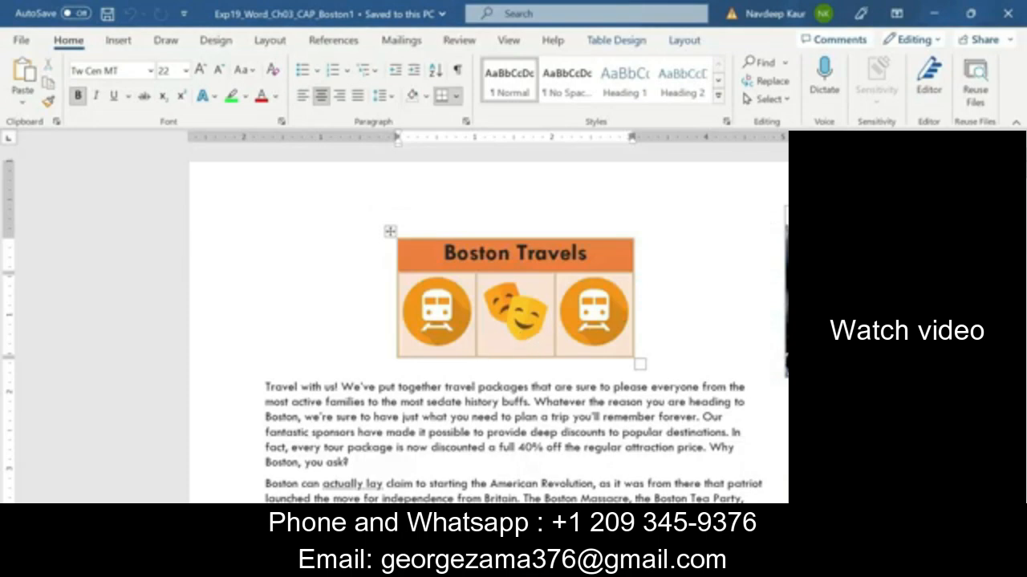
Examine the merged flyer pages, checking the Boston Travels table, the tour pricing table and the sponsor line on each copy.
scroll(488, 320, down, 6)
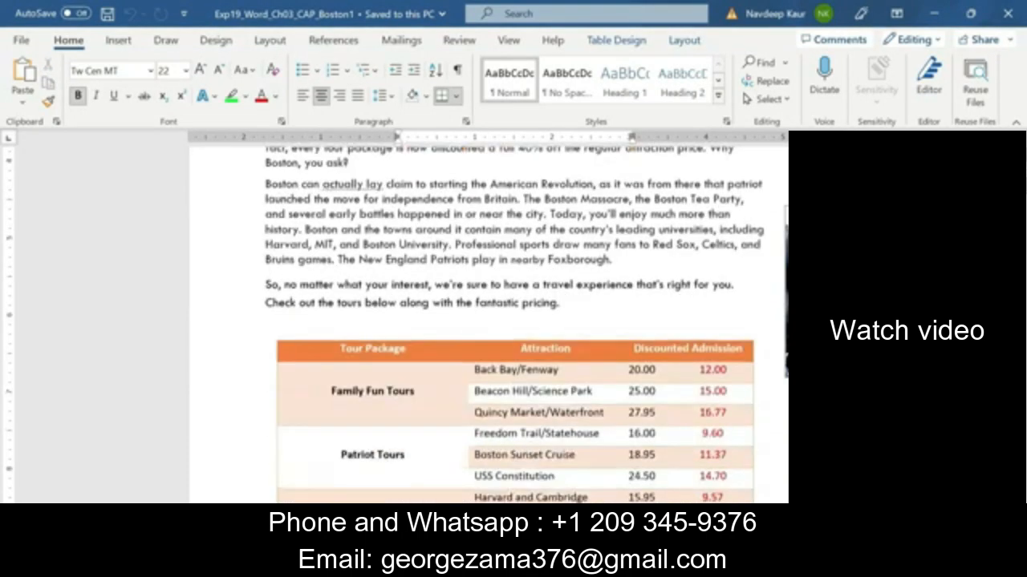
scroll(489, 321, up, 4)
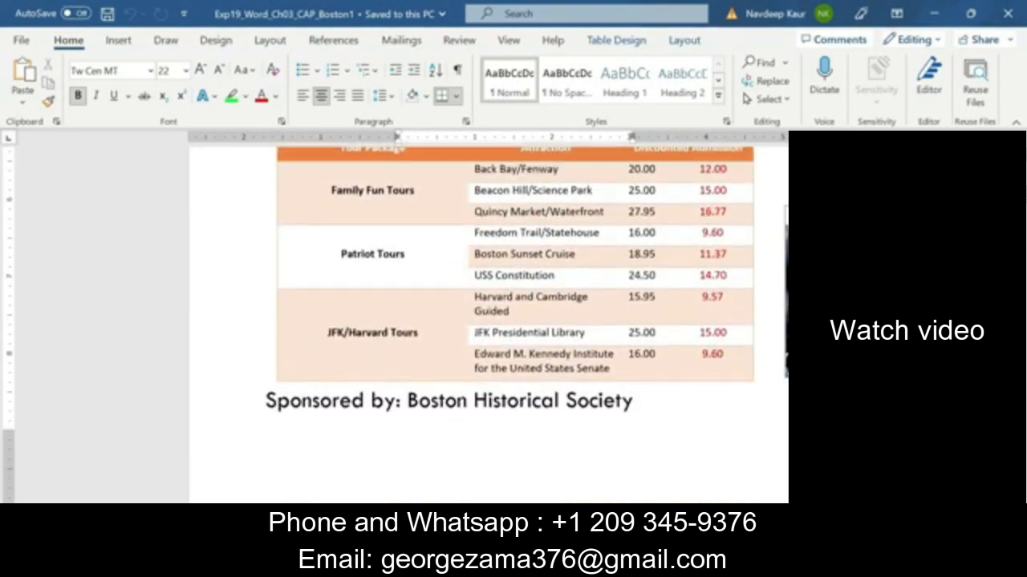
scroll(488, 320, up, 5)
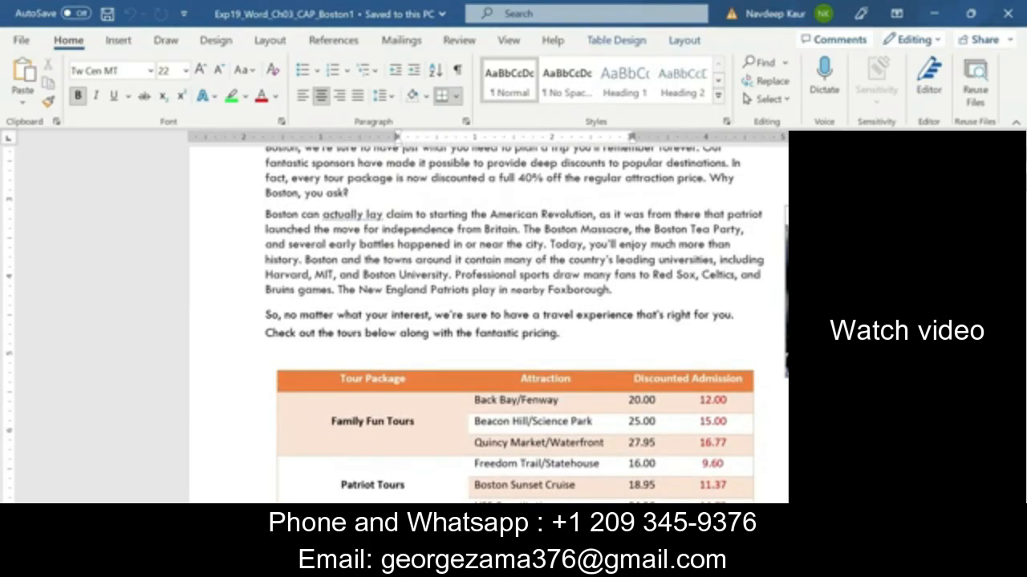
scroll(488, 321, up, 1)
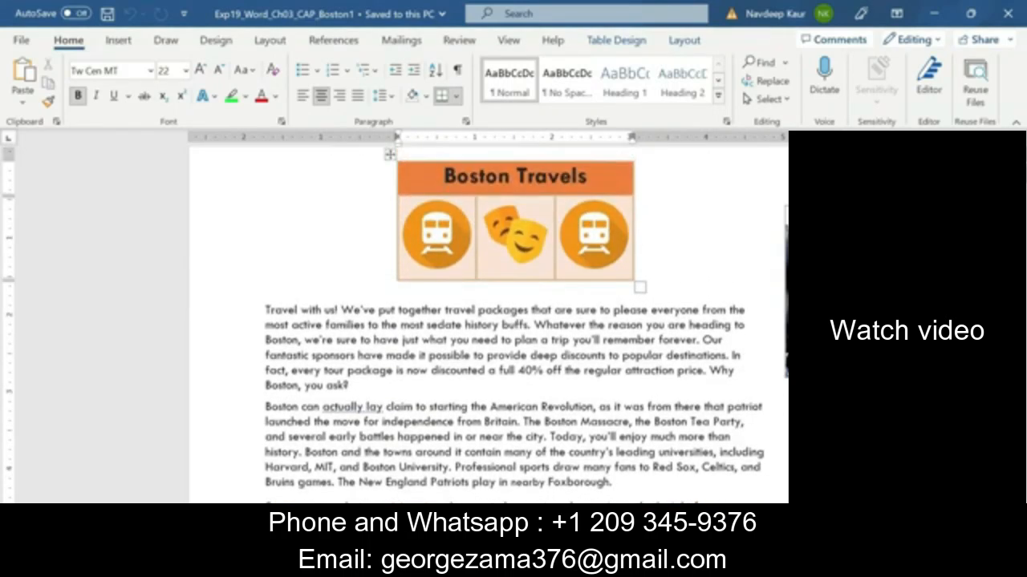
scroll(489, 321, down, 10)
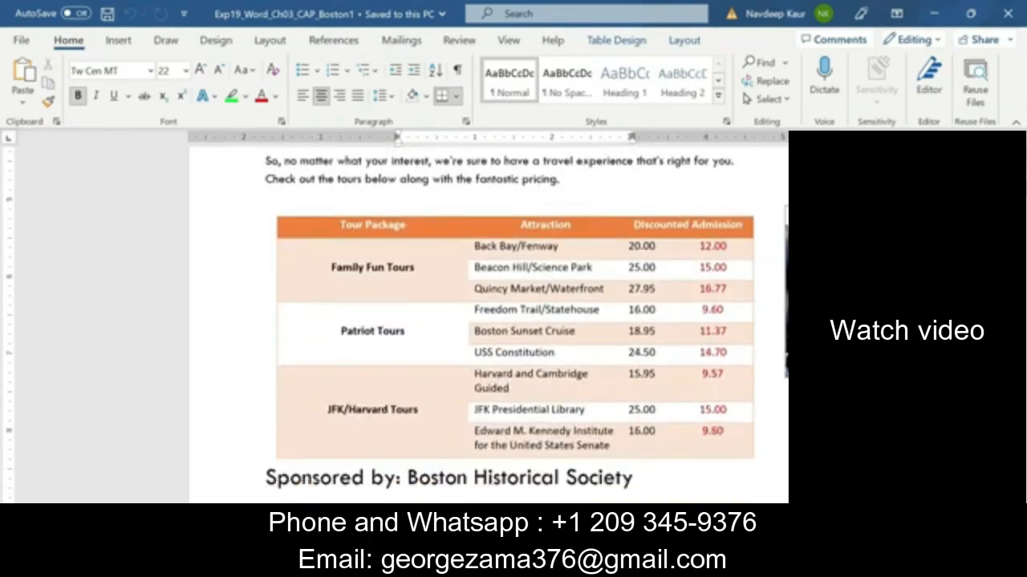
scroll(488, 321, down, 10)
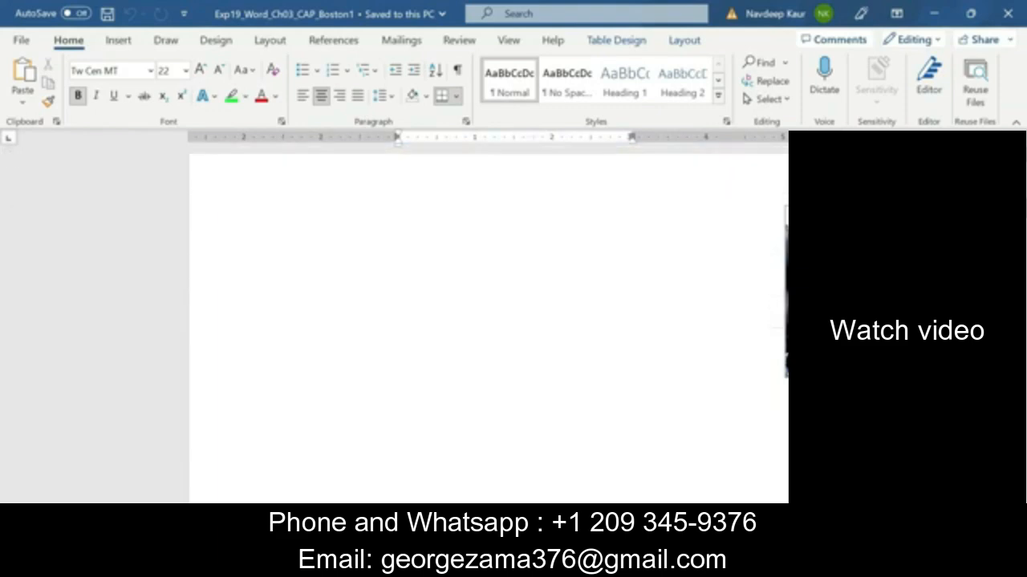
scroll(538, 372, down, 6)
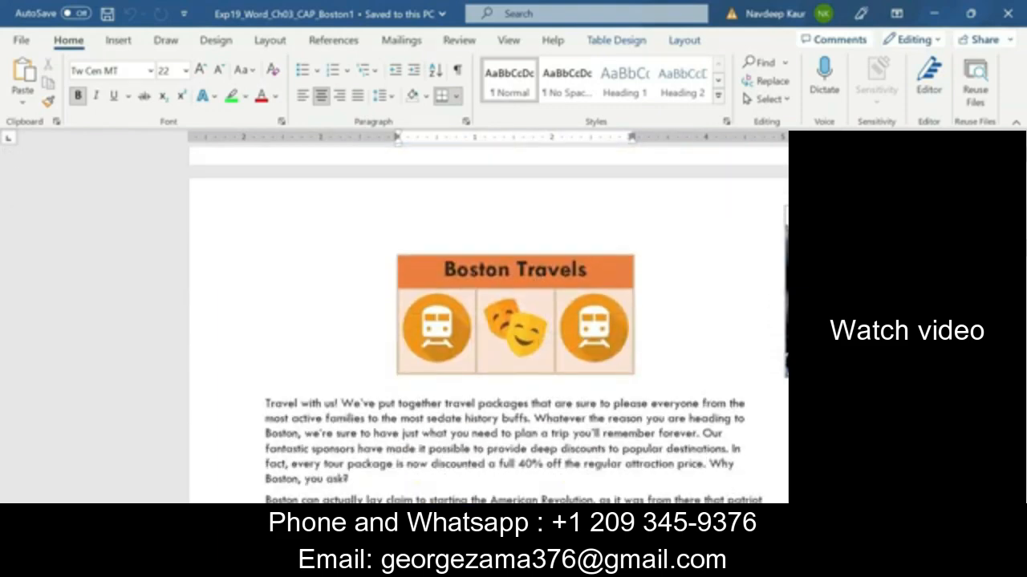
scroll(489, 321, down, 3)
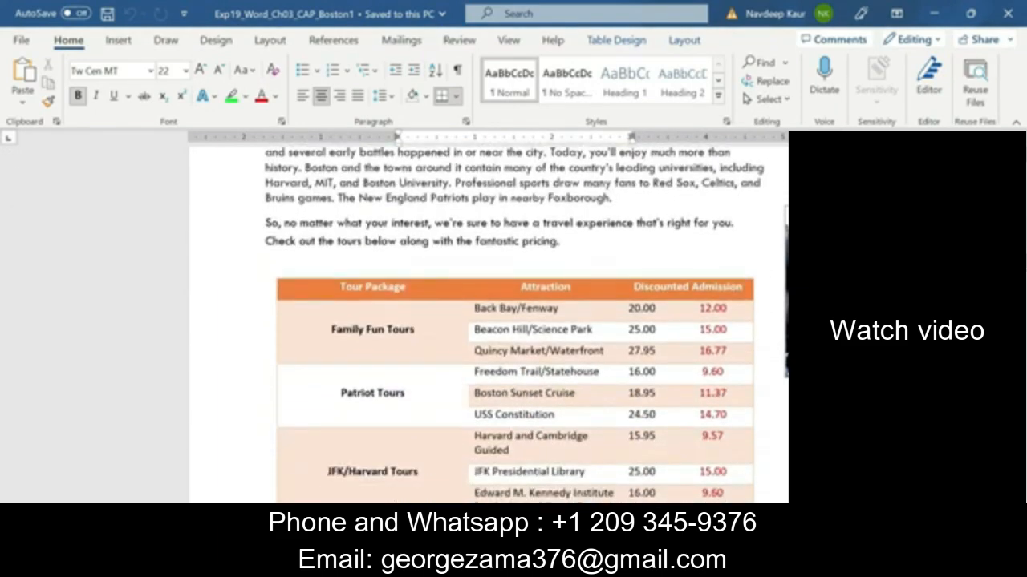
scroll(489, 321, down, 15)
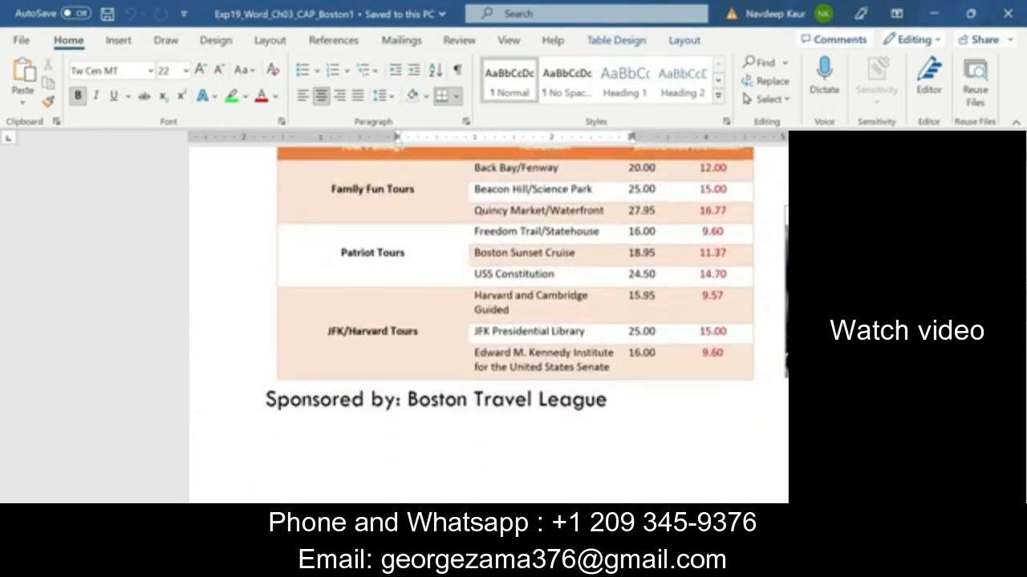
scroll(555, 398, down, 12)
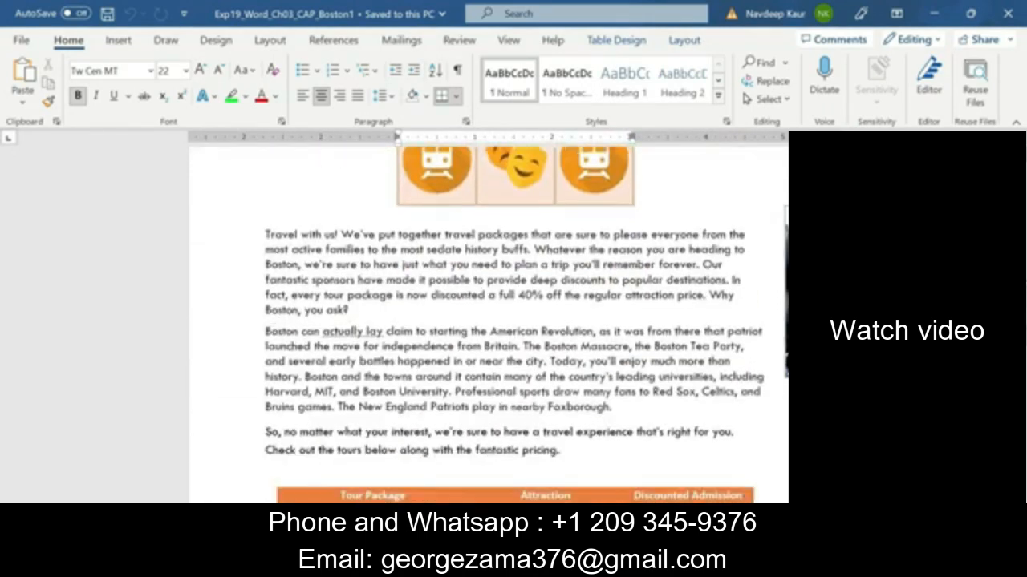
scroll(488, 321, down, 12)
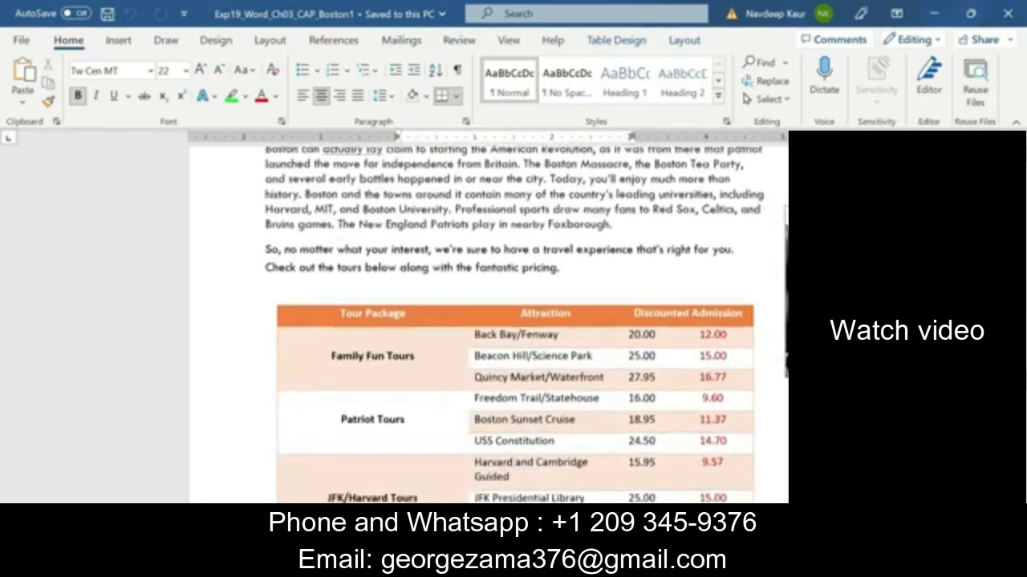
scroll(513, 361, down, 12)
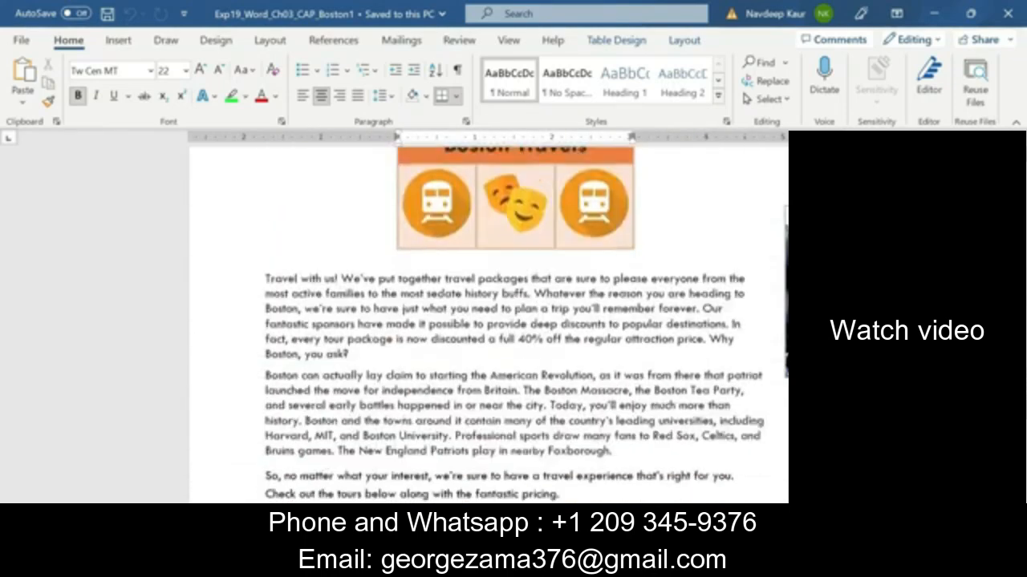
scroll(489, 321, down, 12)
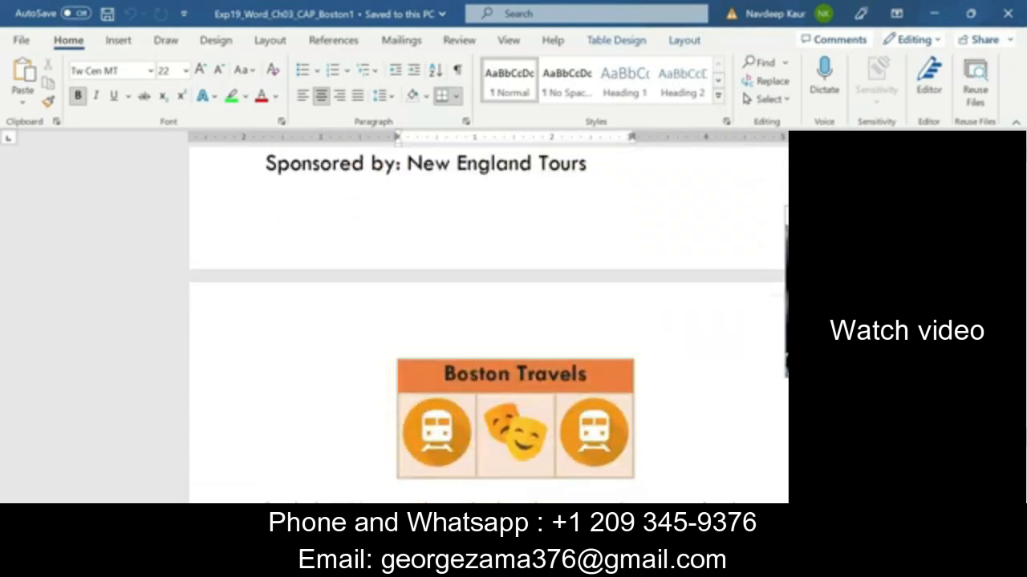
scroll(489, 321, down, 12)
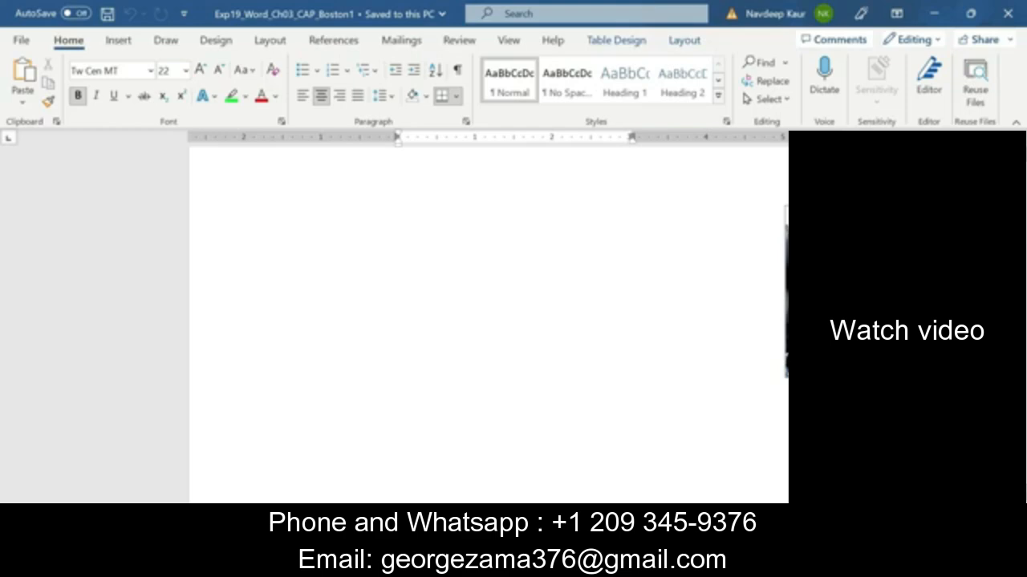
scroll(489, 321, up, 8)
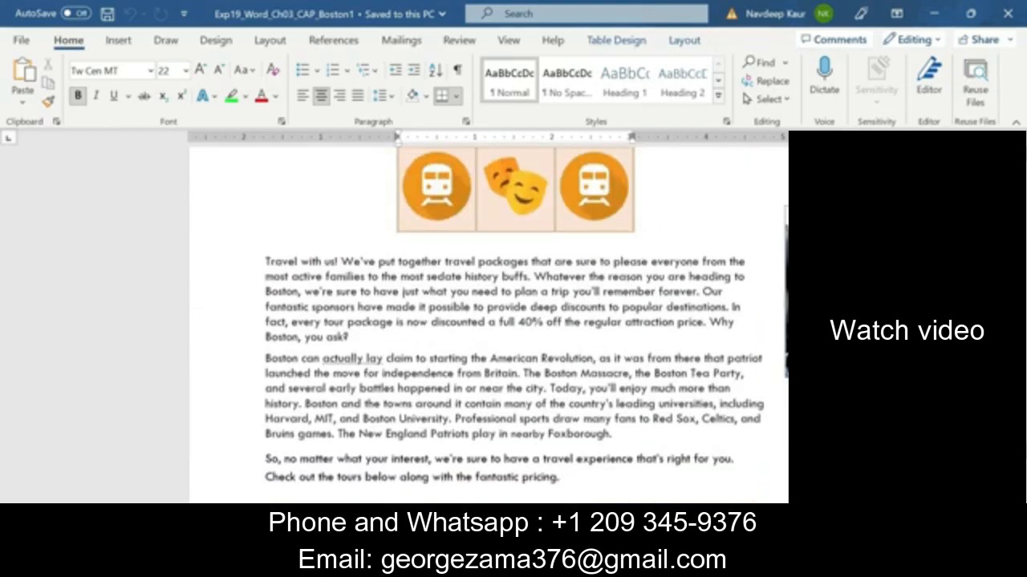
scroll(489, 320, up, 8)
scroll(488, 321, up, 10)
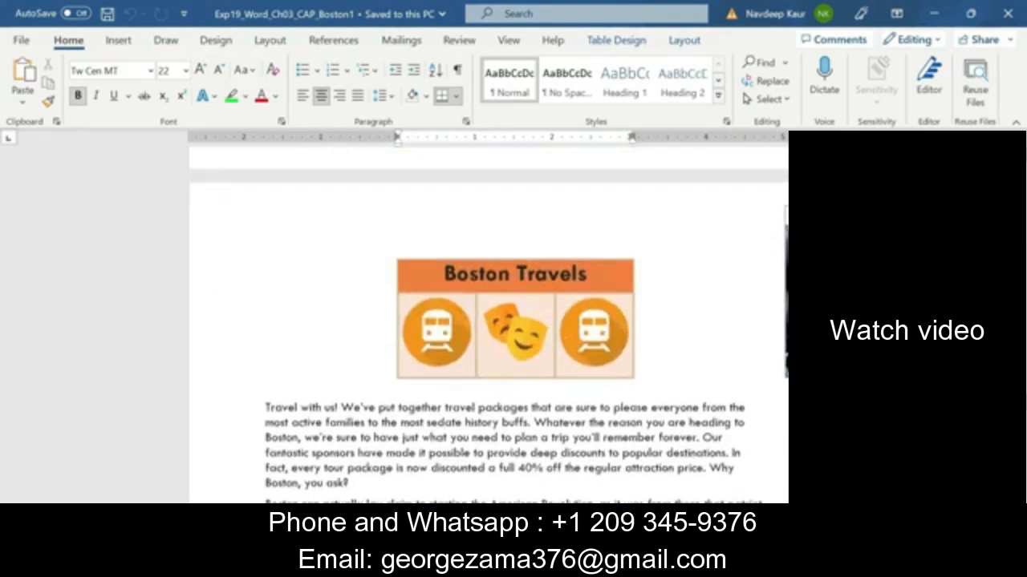
scroll(488, 320, up, 8)
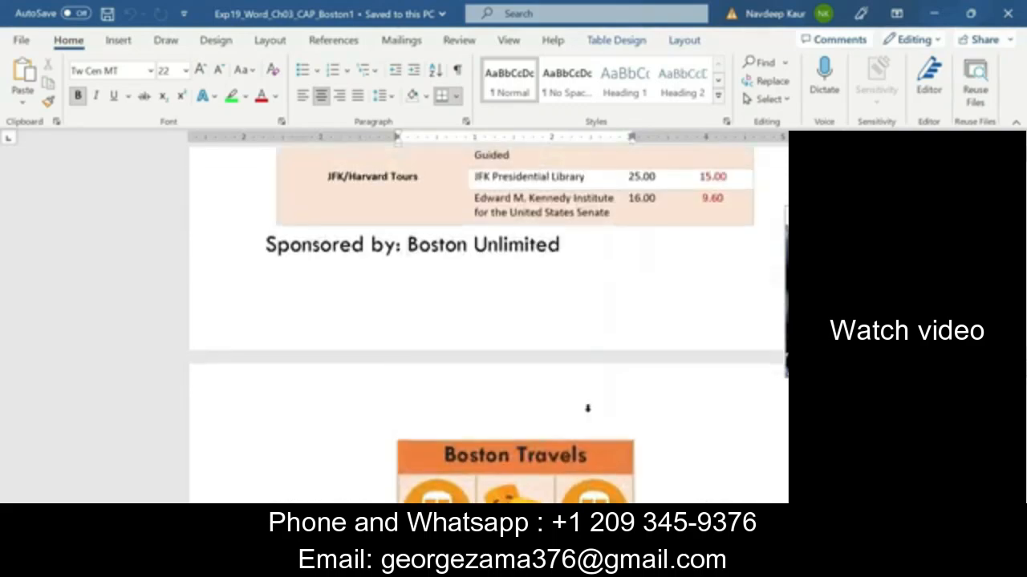
scroll(590, 413, up, 15)
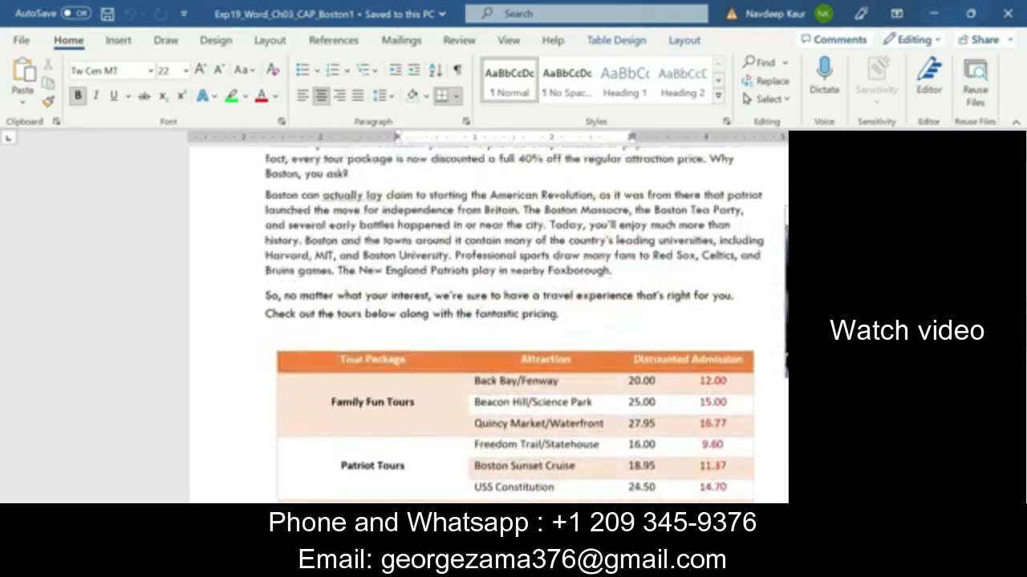
scroll(592, 410, up, 15)
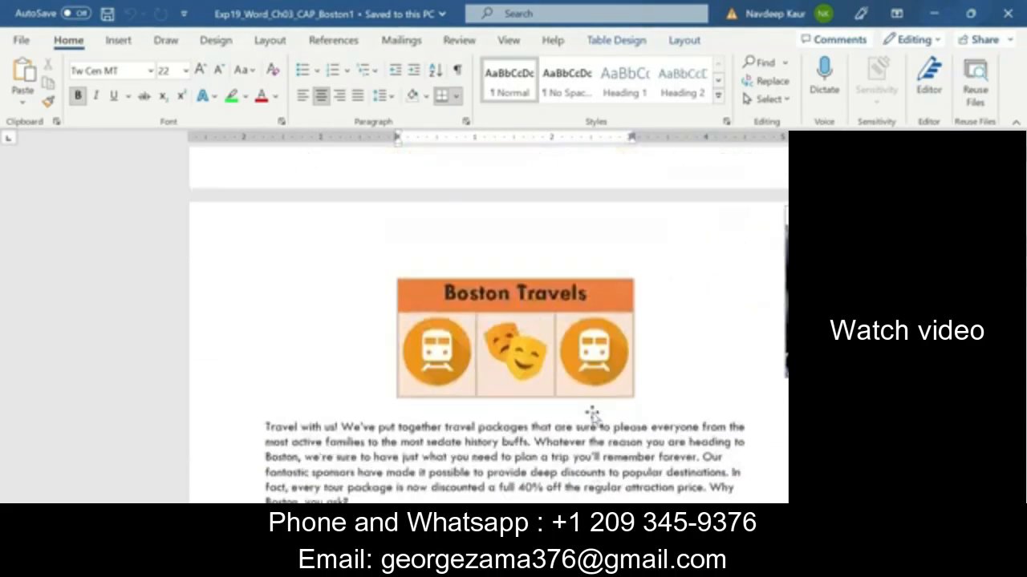
scroll(592, 409, up, 5)
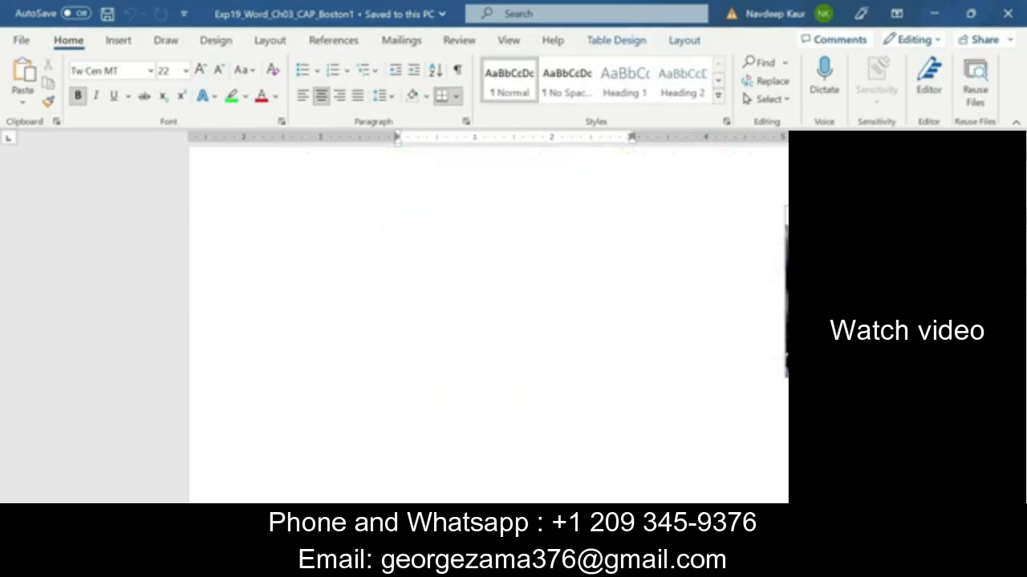
scroll(489, 321, up, 15)
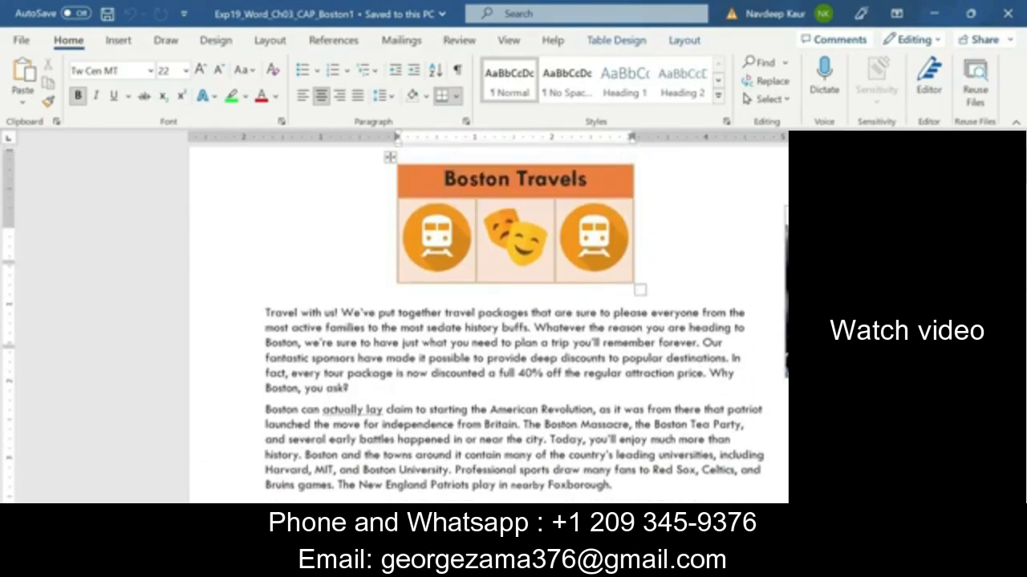
Review the remaining merged flyer copies again, comparing the sponsor name beneath the tour pricing table on each one.
scroll(490, 321, down, 10)
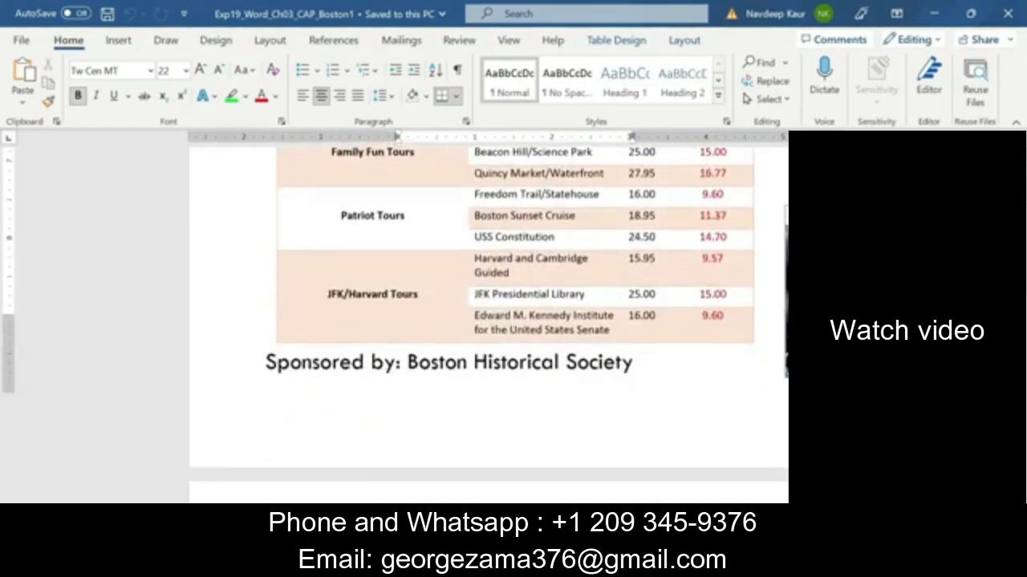
scroll(489, 321, down, 5)
scroll(594, 408, up, 10)
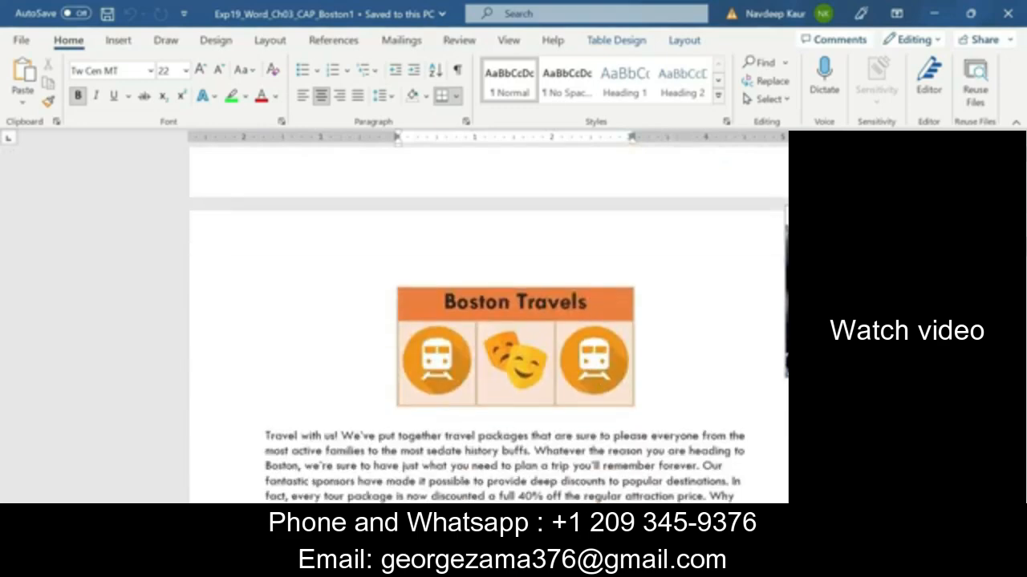
scroll(489, 321, down, 2)
scroll(489, 320, up, 8)
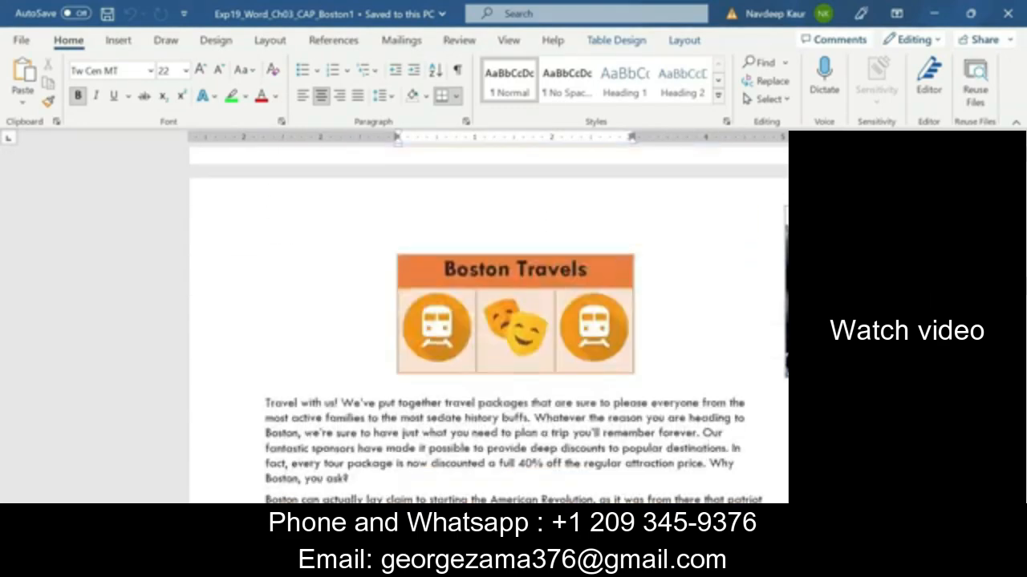
scroll(489, 321, down, 5)
scroll(489, 321, down, 9)
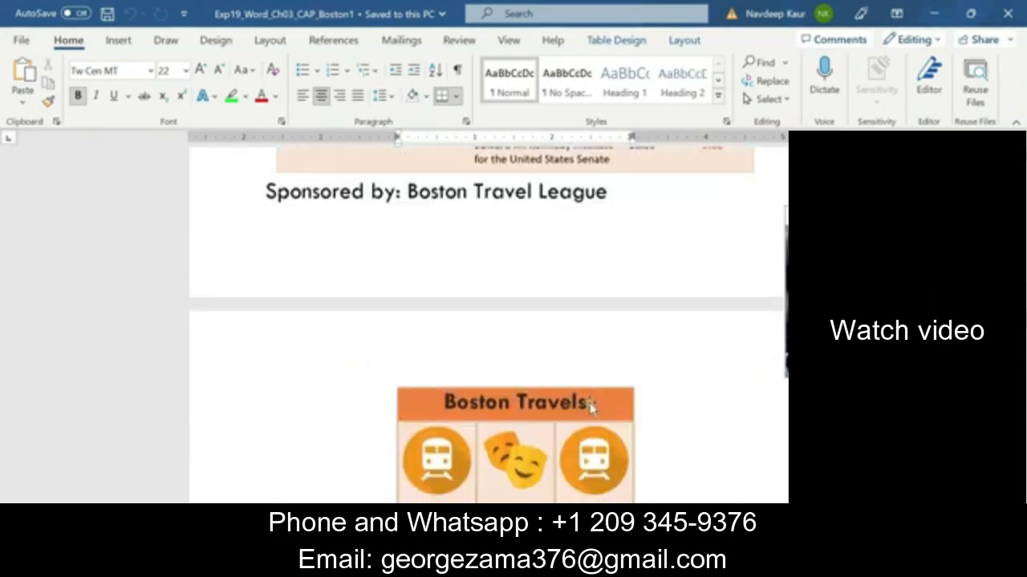
scroll(582, 394, down, 9)
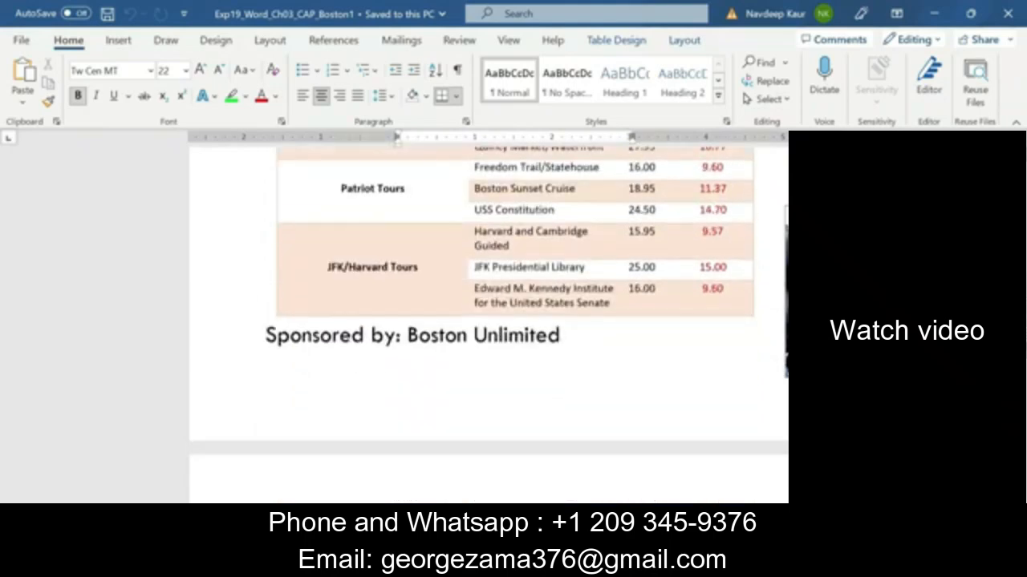
scroll(547, 382, down, 9)
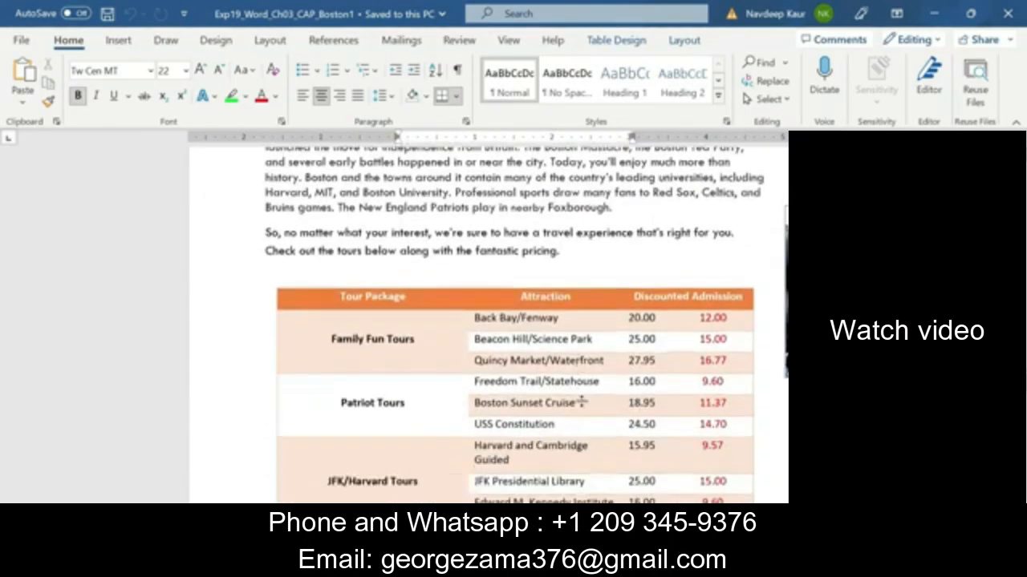
scroll(547, 383, down, 9)
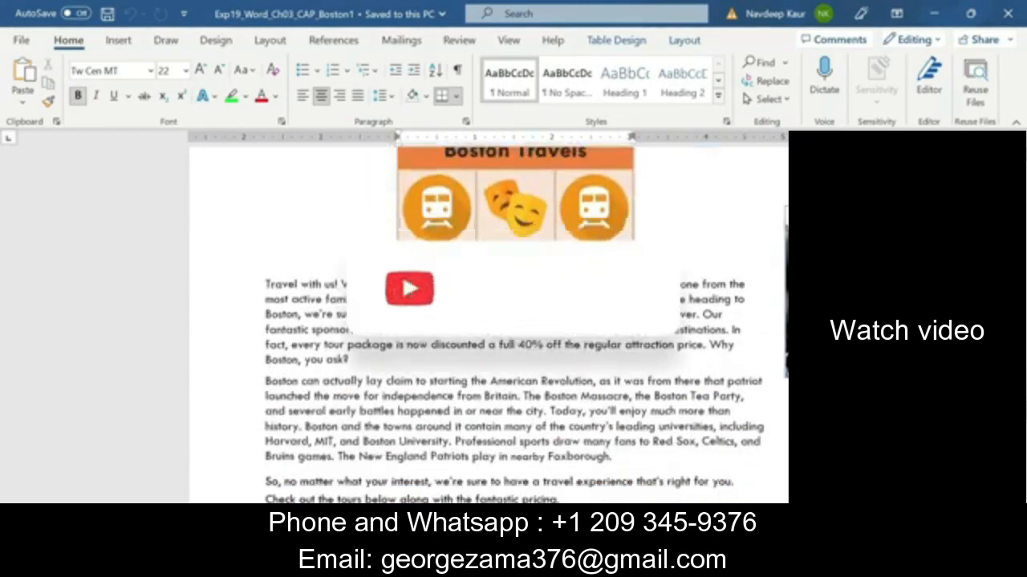